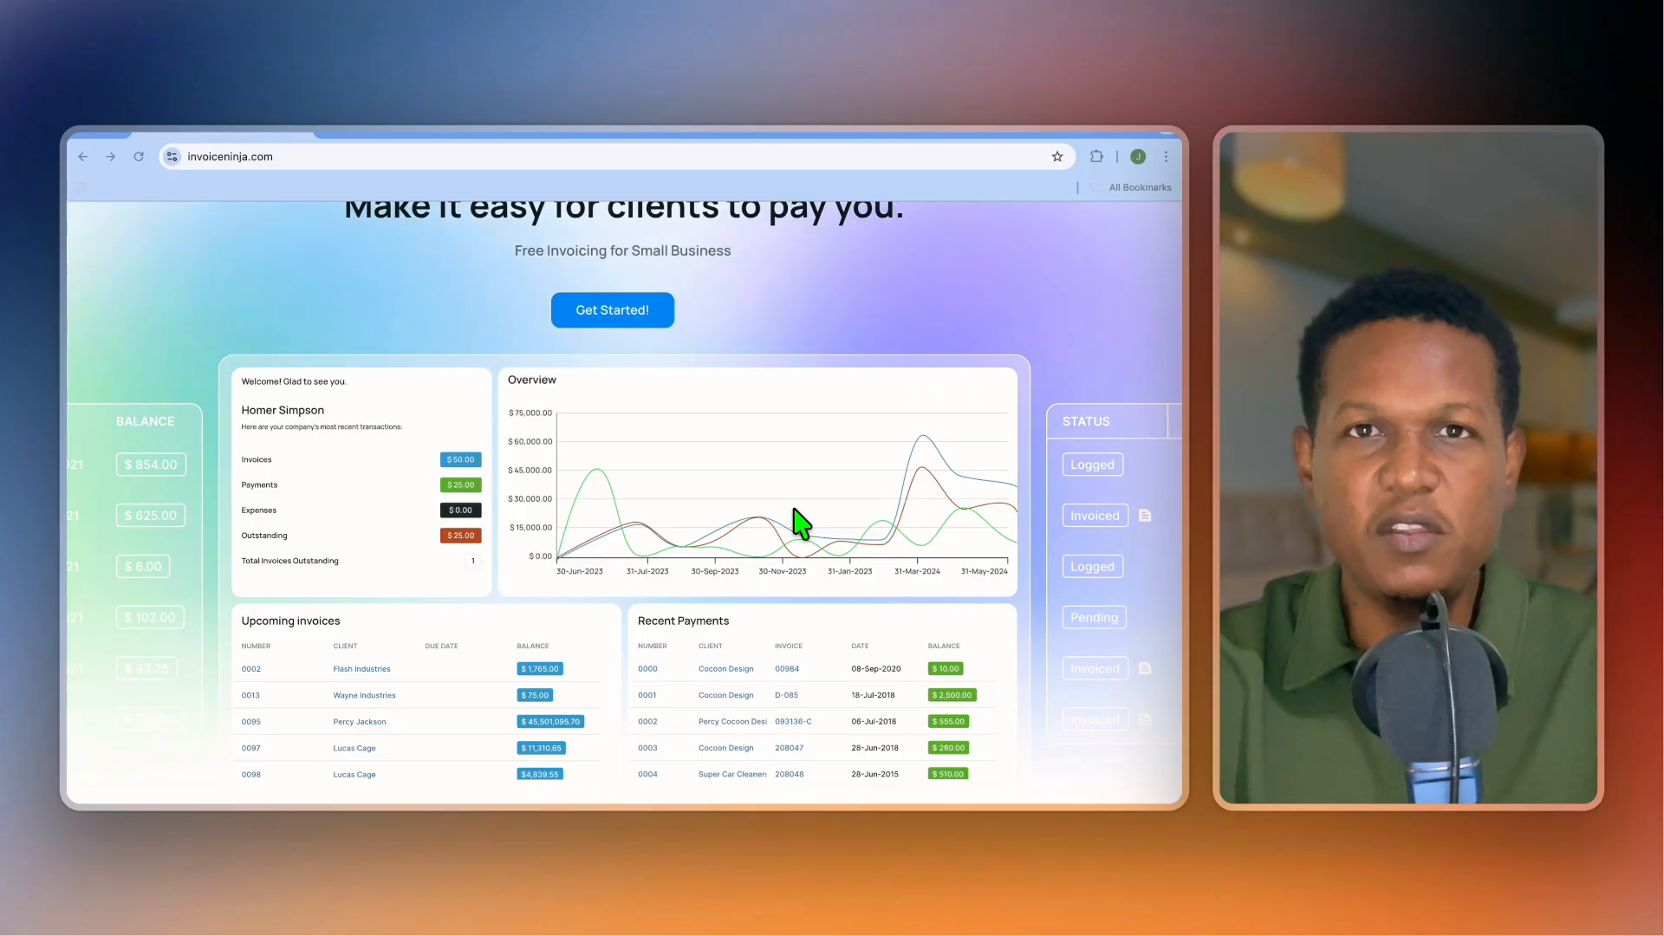
Step: Examine the Invoice Ninja homepage, from the dashboard preview through the payment steps and integrations to the target audience section
scroll(796, 513, down, 5)
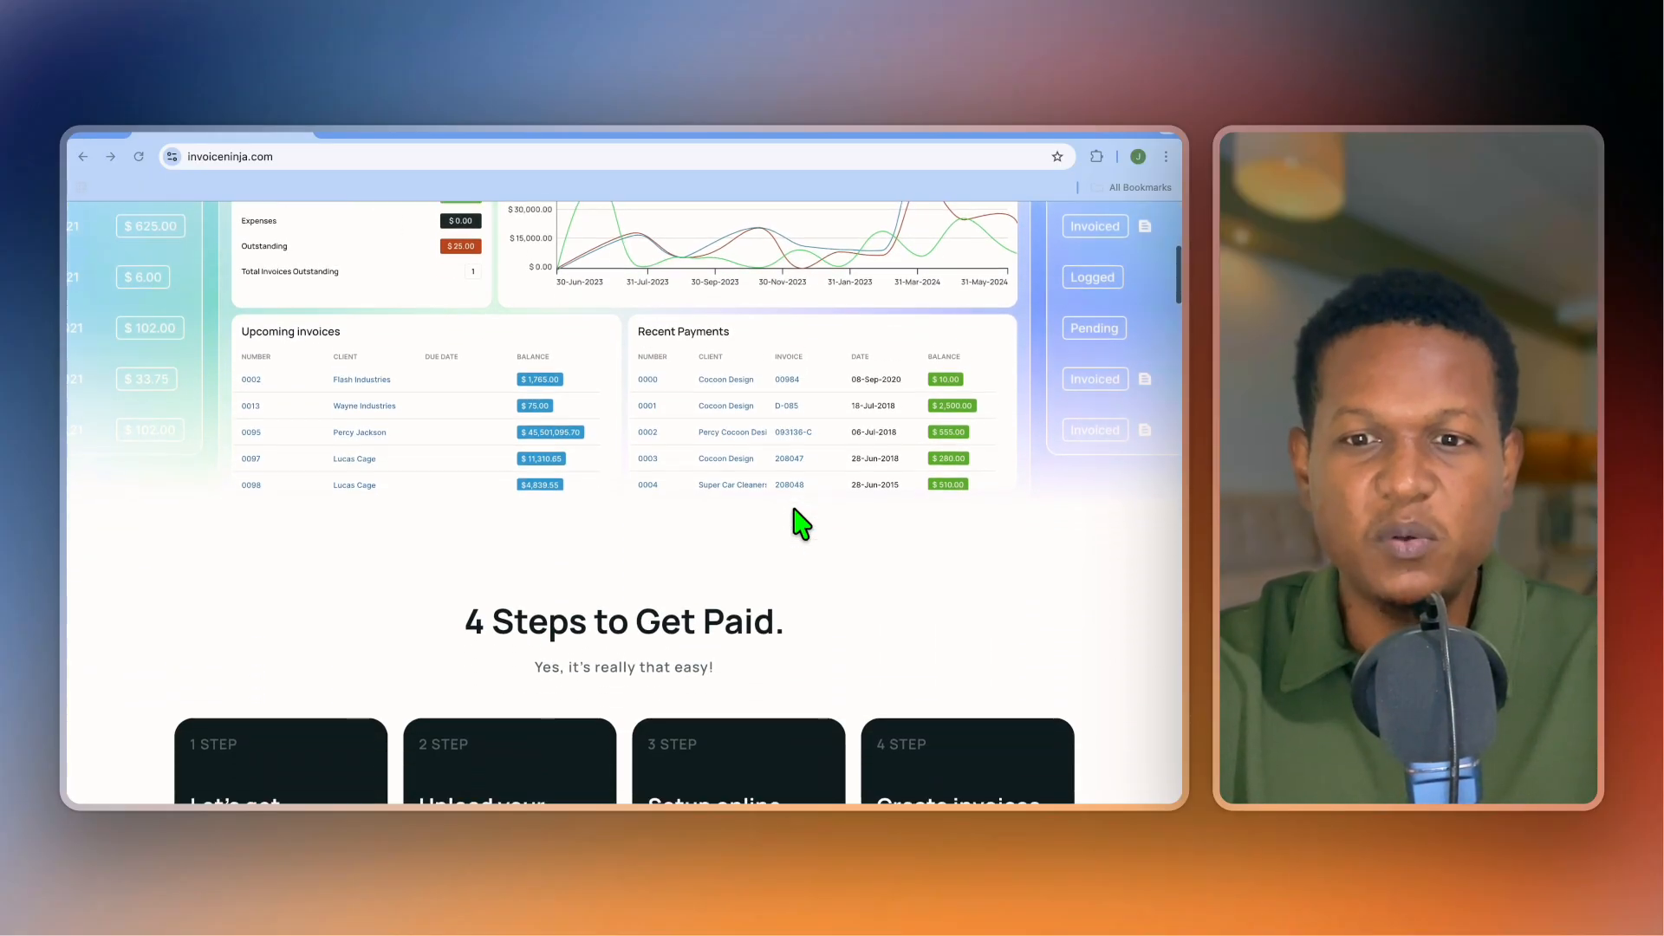
scroll(797, 520, down, 4)
scroll(796, 512, down, 3)
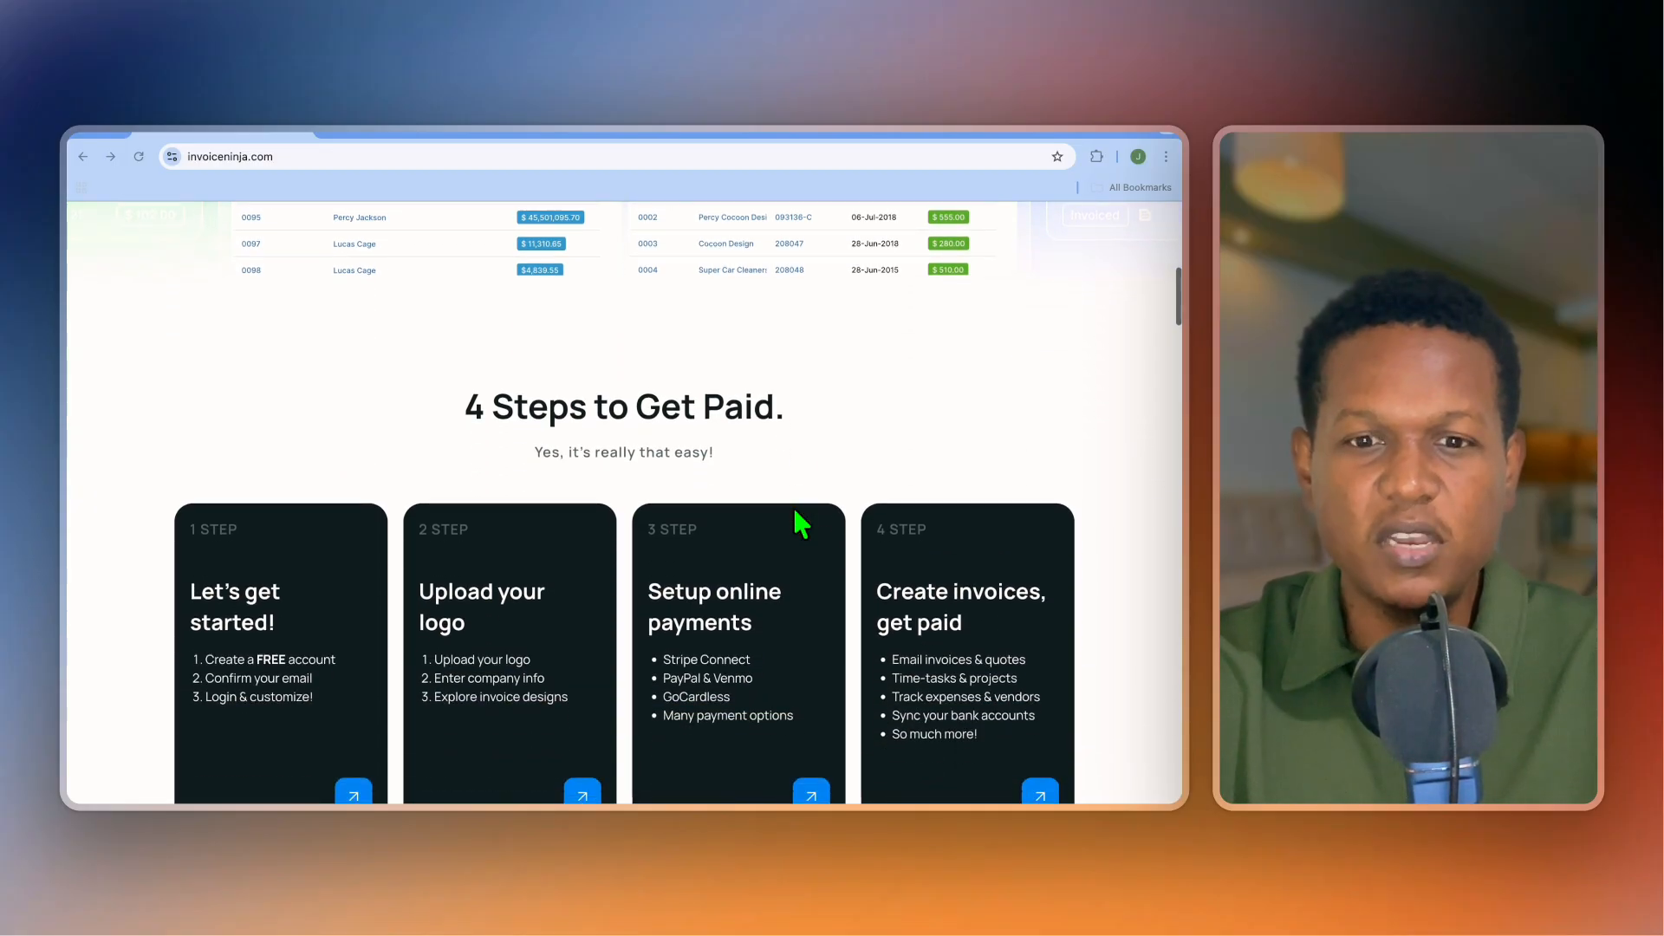
scroll(799, 522, down, 4)
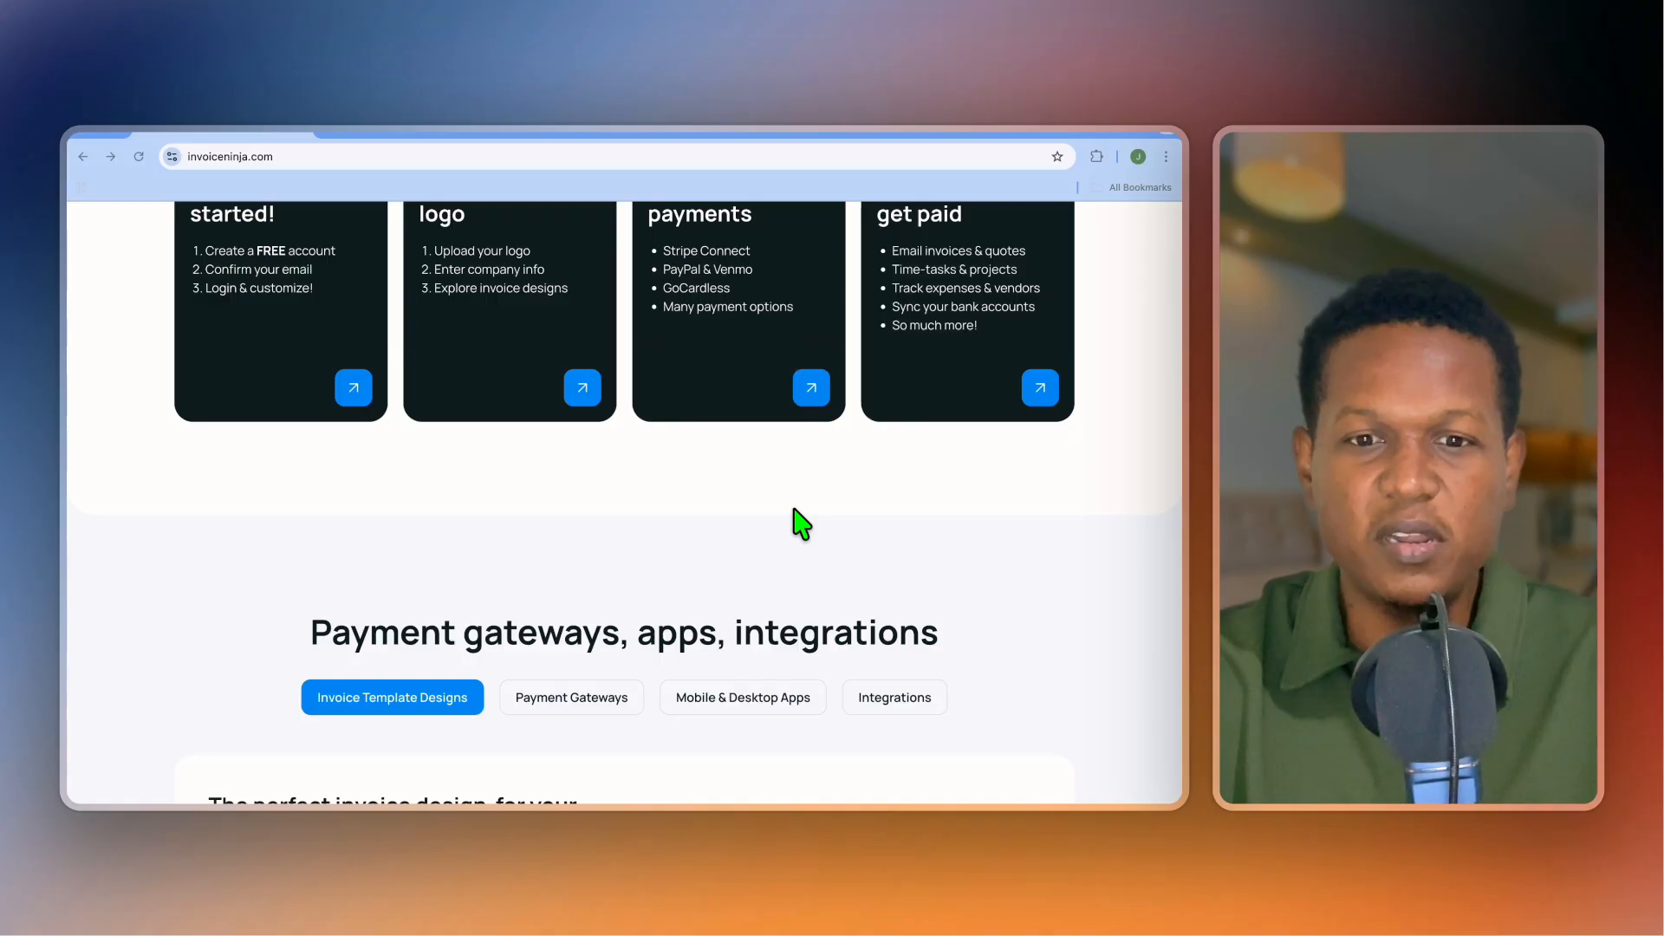
scroll(800, 522, down, 4)
scroll(799, 523, down, 1)
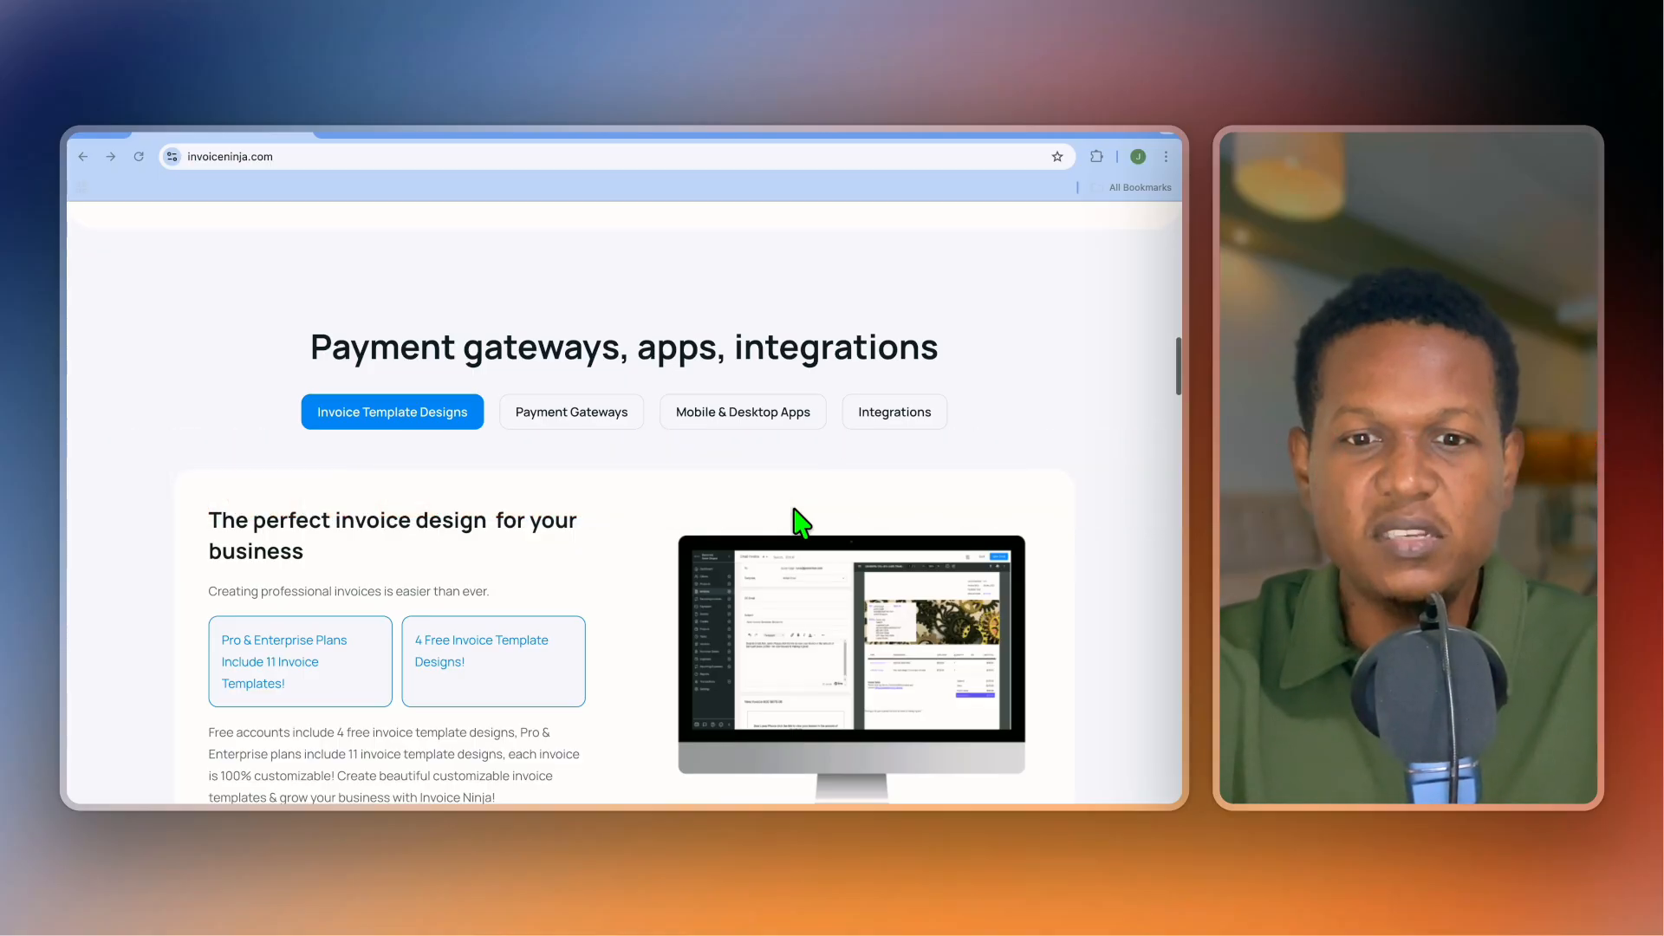
scroll(799, 523, down, 3)
scroll(799, 523, down, 3)
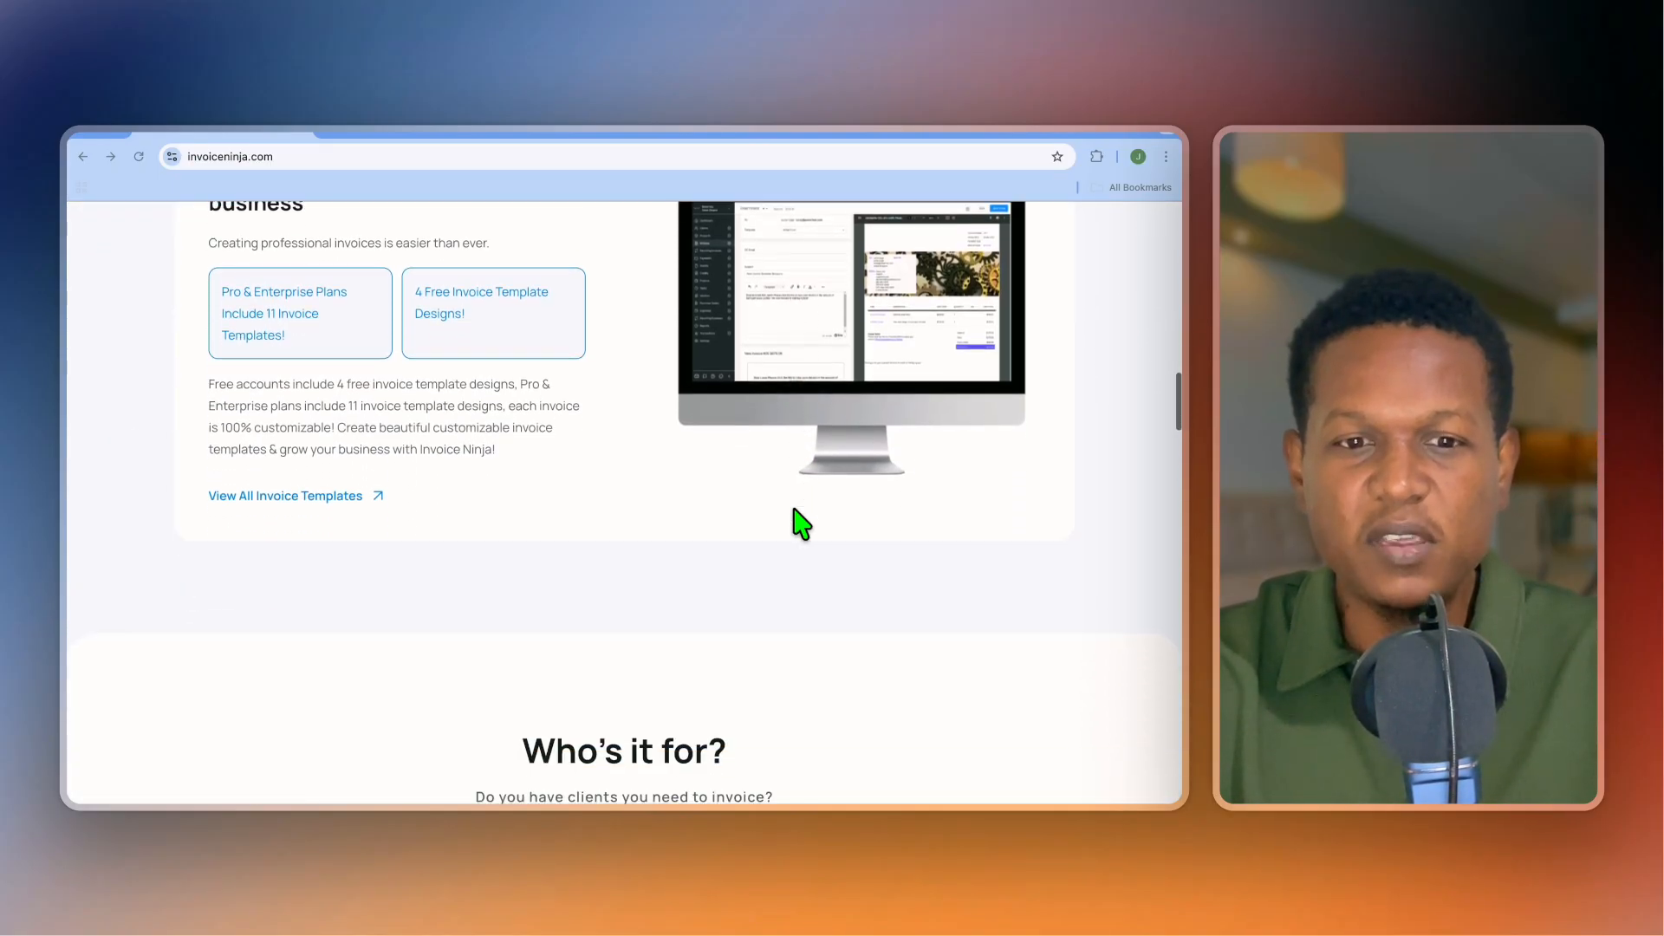
scroll(799, 523, down, 5)
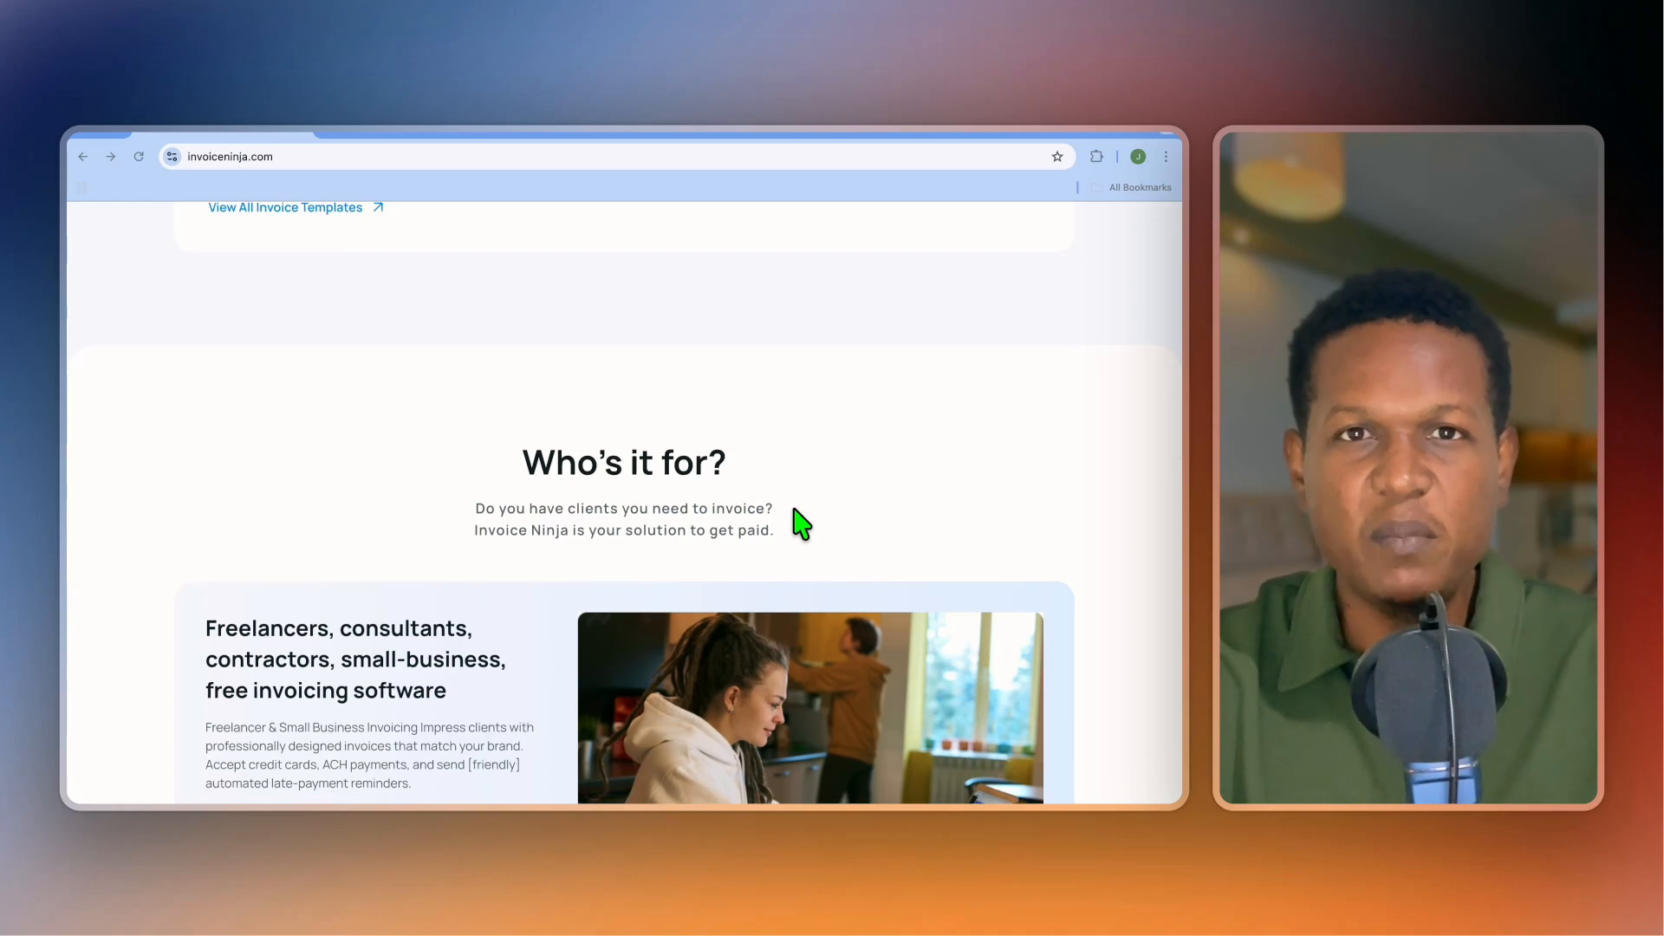
scroll(799, 523, down, 10)
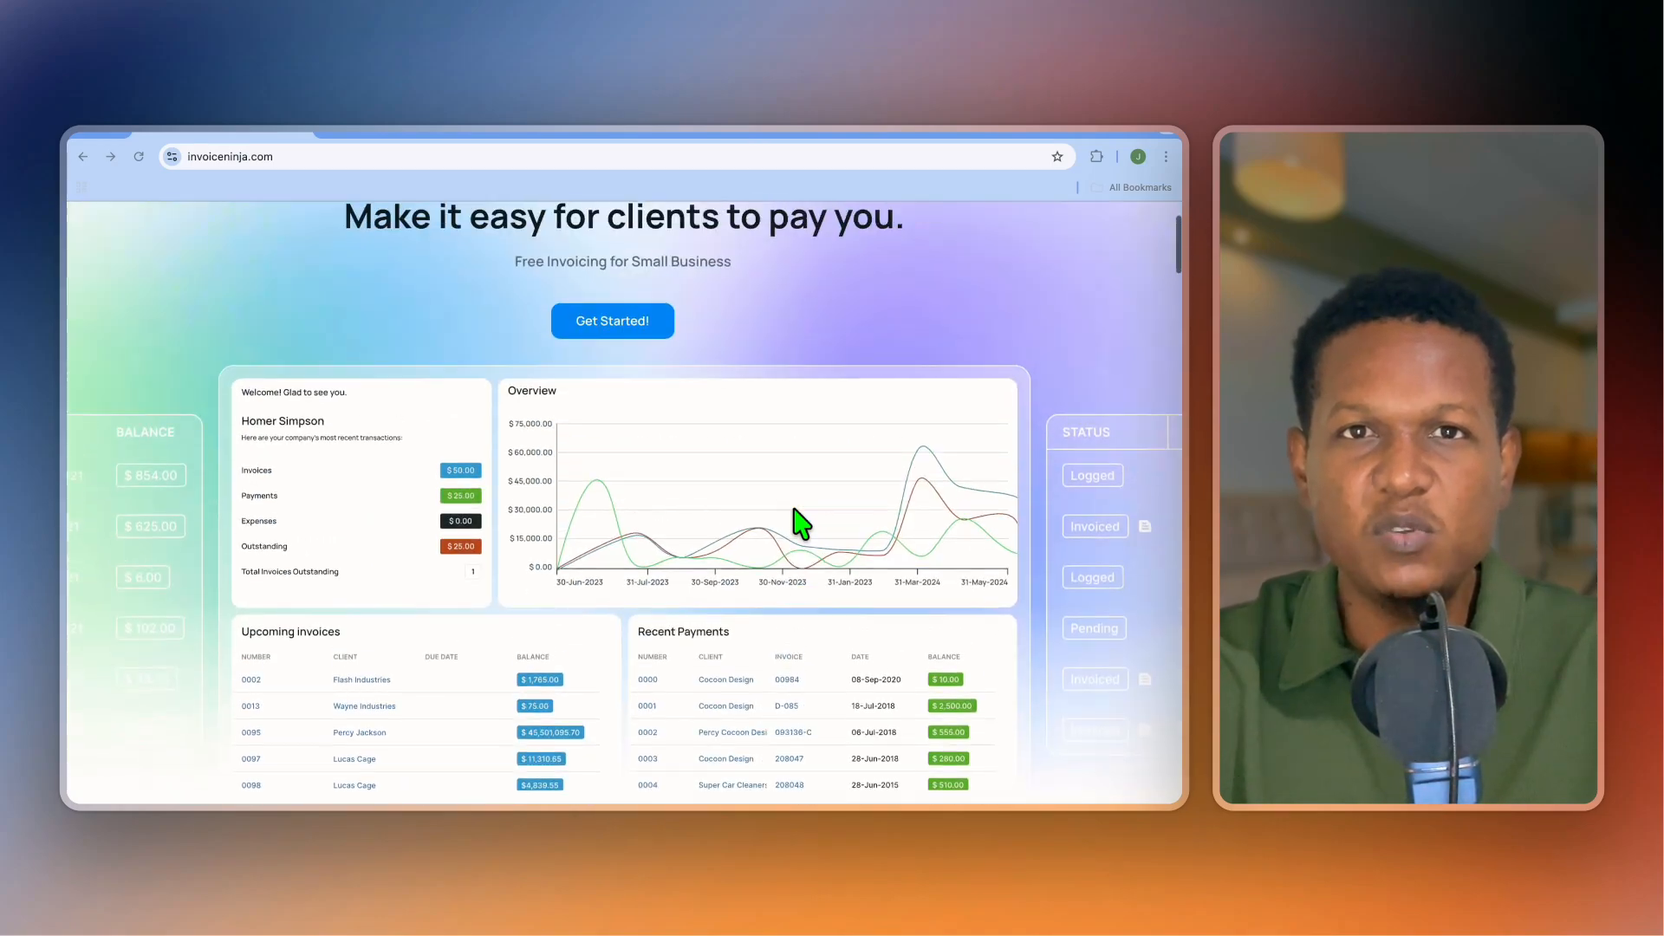
scroll(799, 522, up, 2)
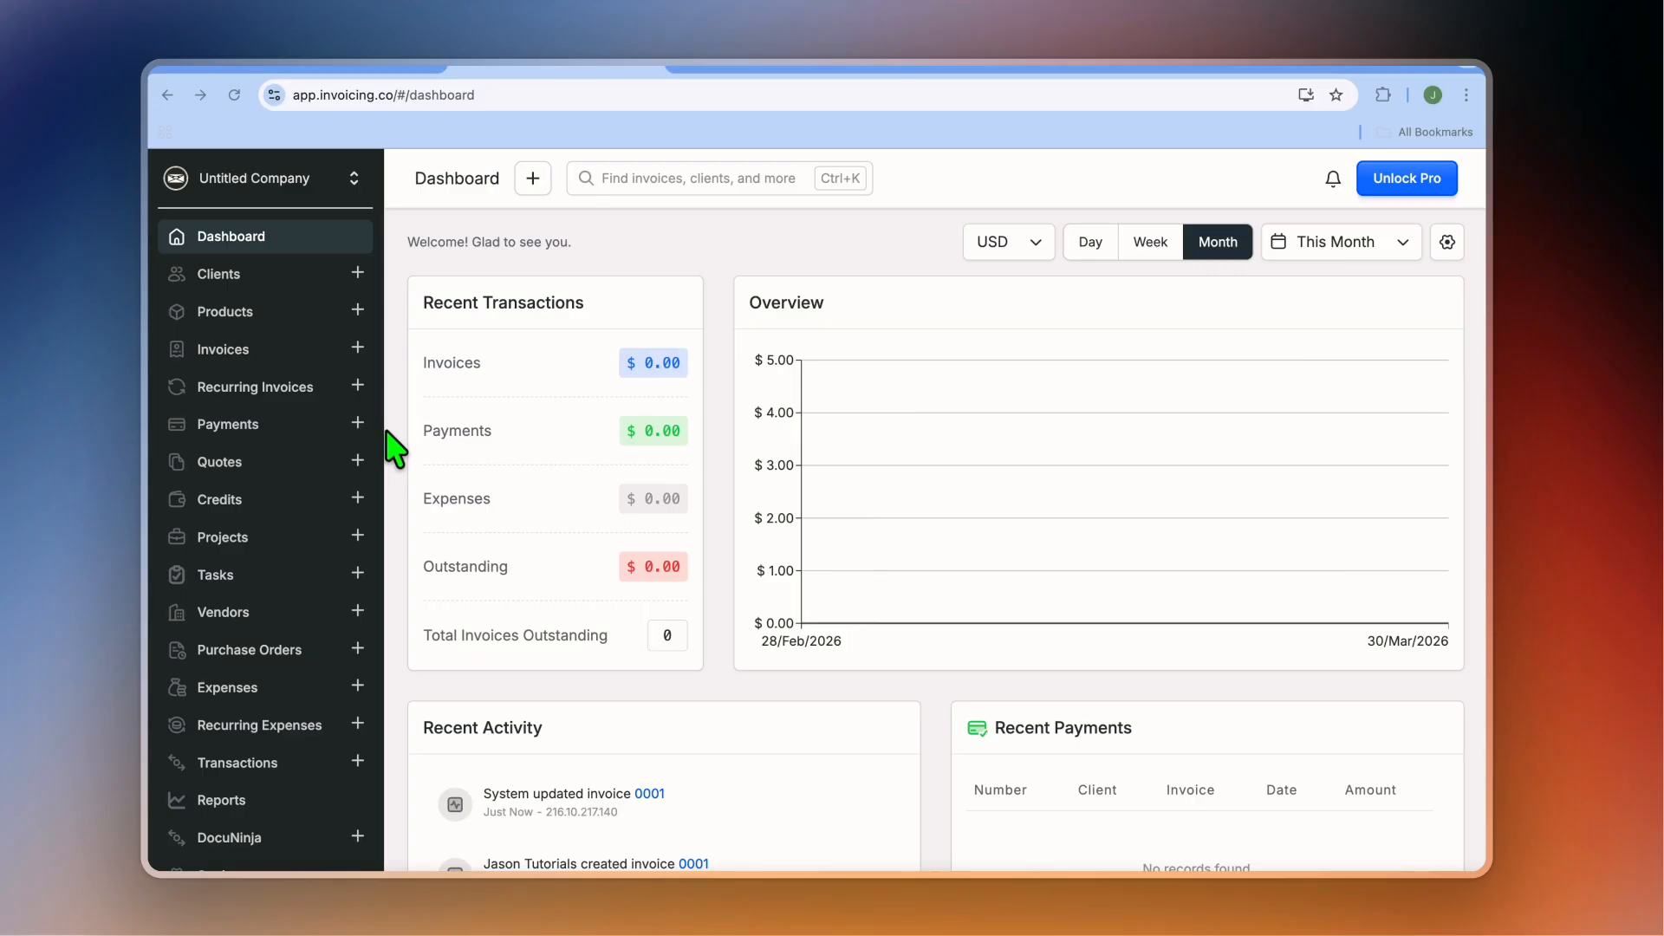
Step: Open the company details settings and review the company's Details, Address and Logo sections
scroll(276, 747, down, 1)
scroll(276, 748, down, 1)
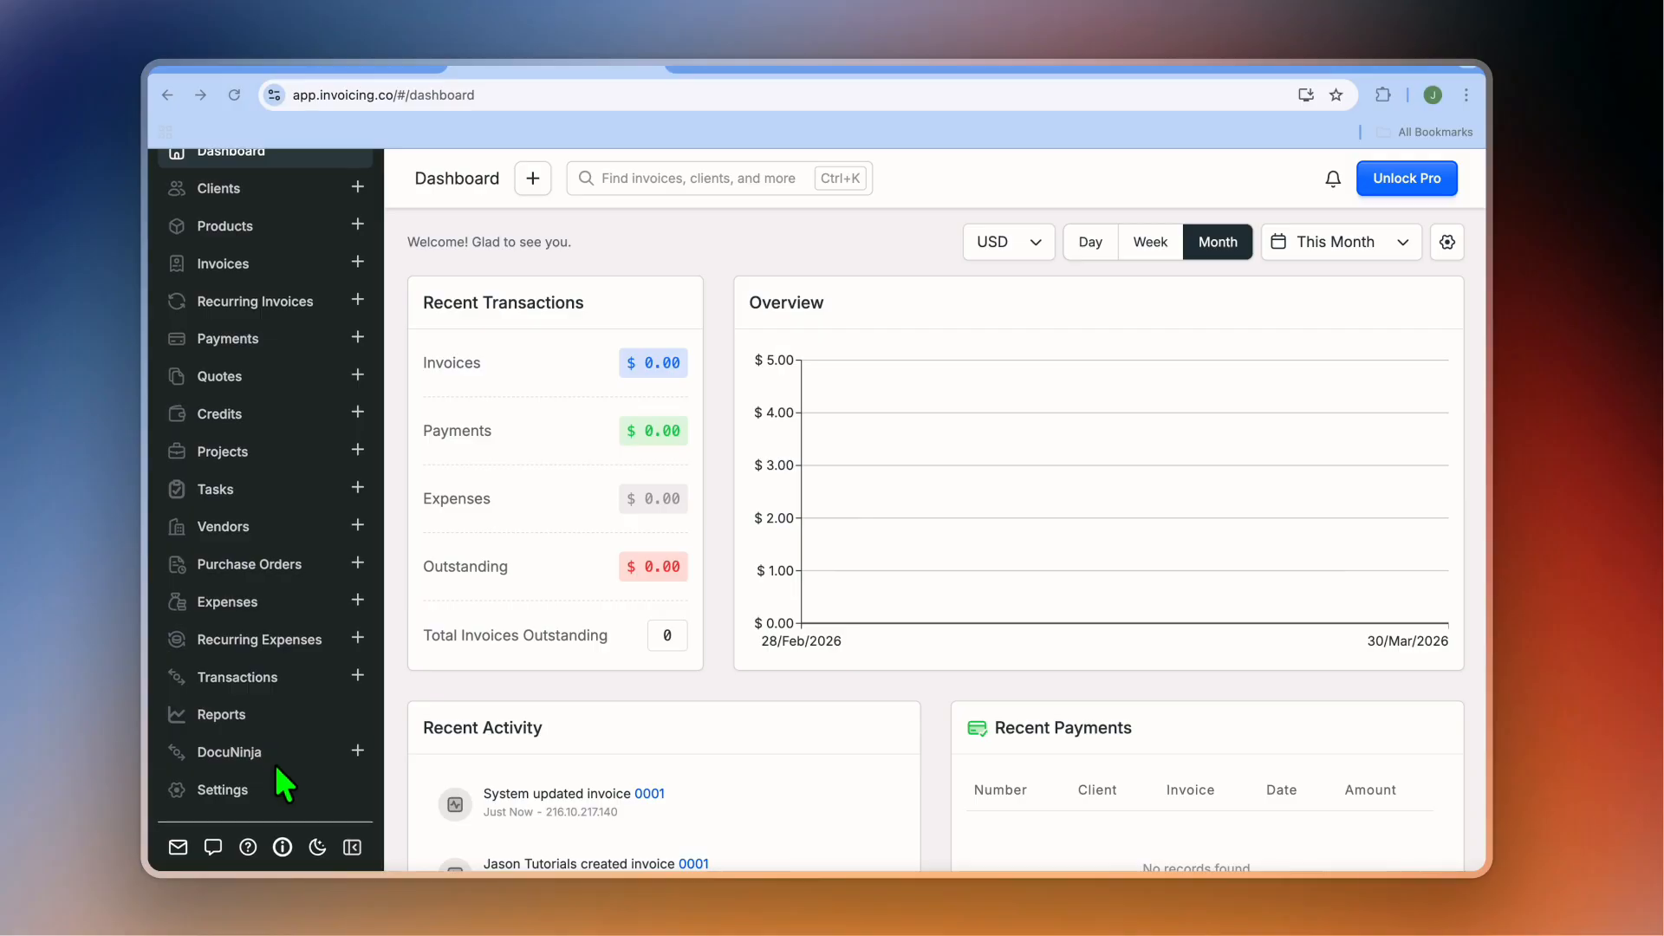
click(227, 789)
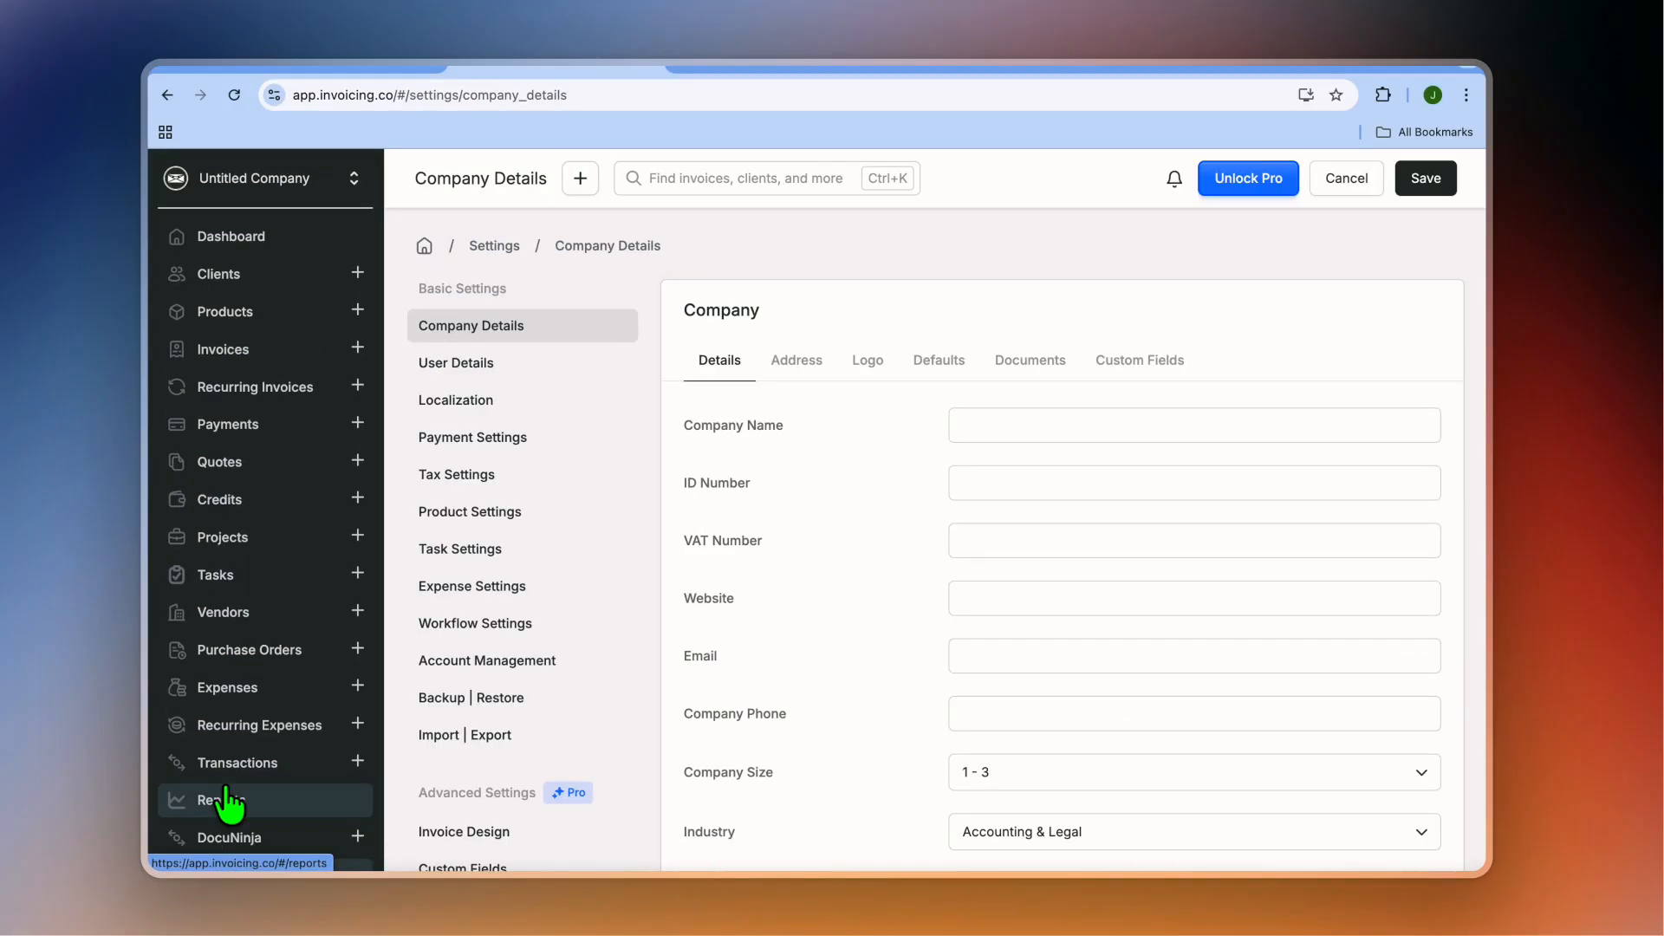
click(1063, 421)
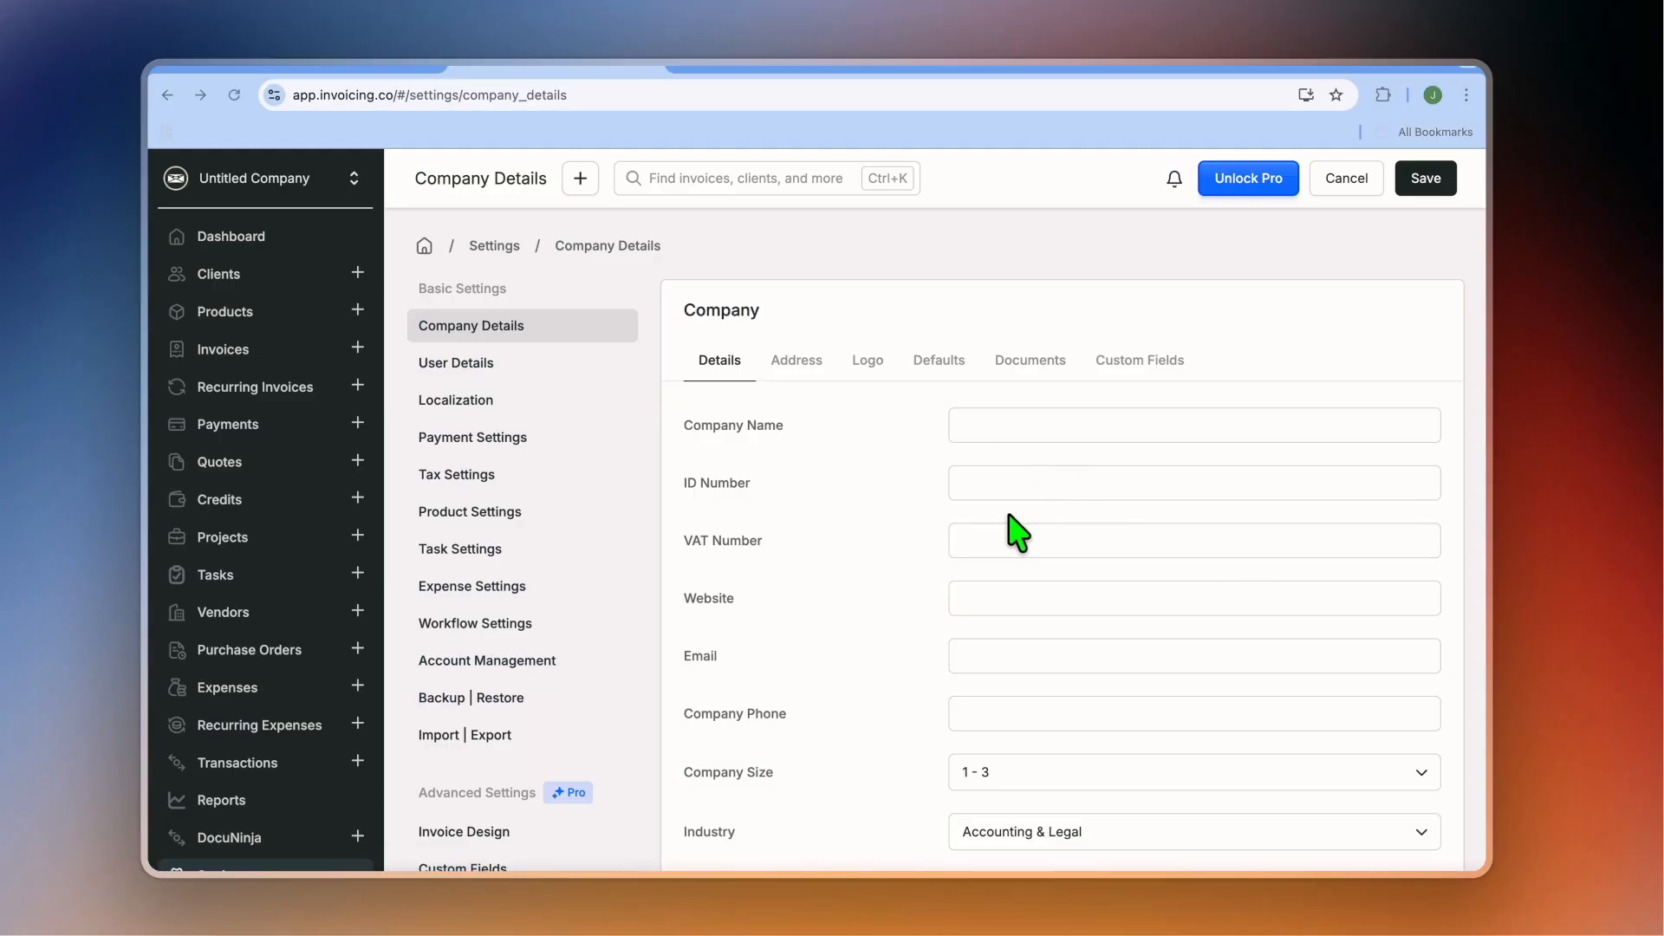
scroll(1016, 533, down, 3)
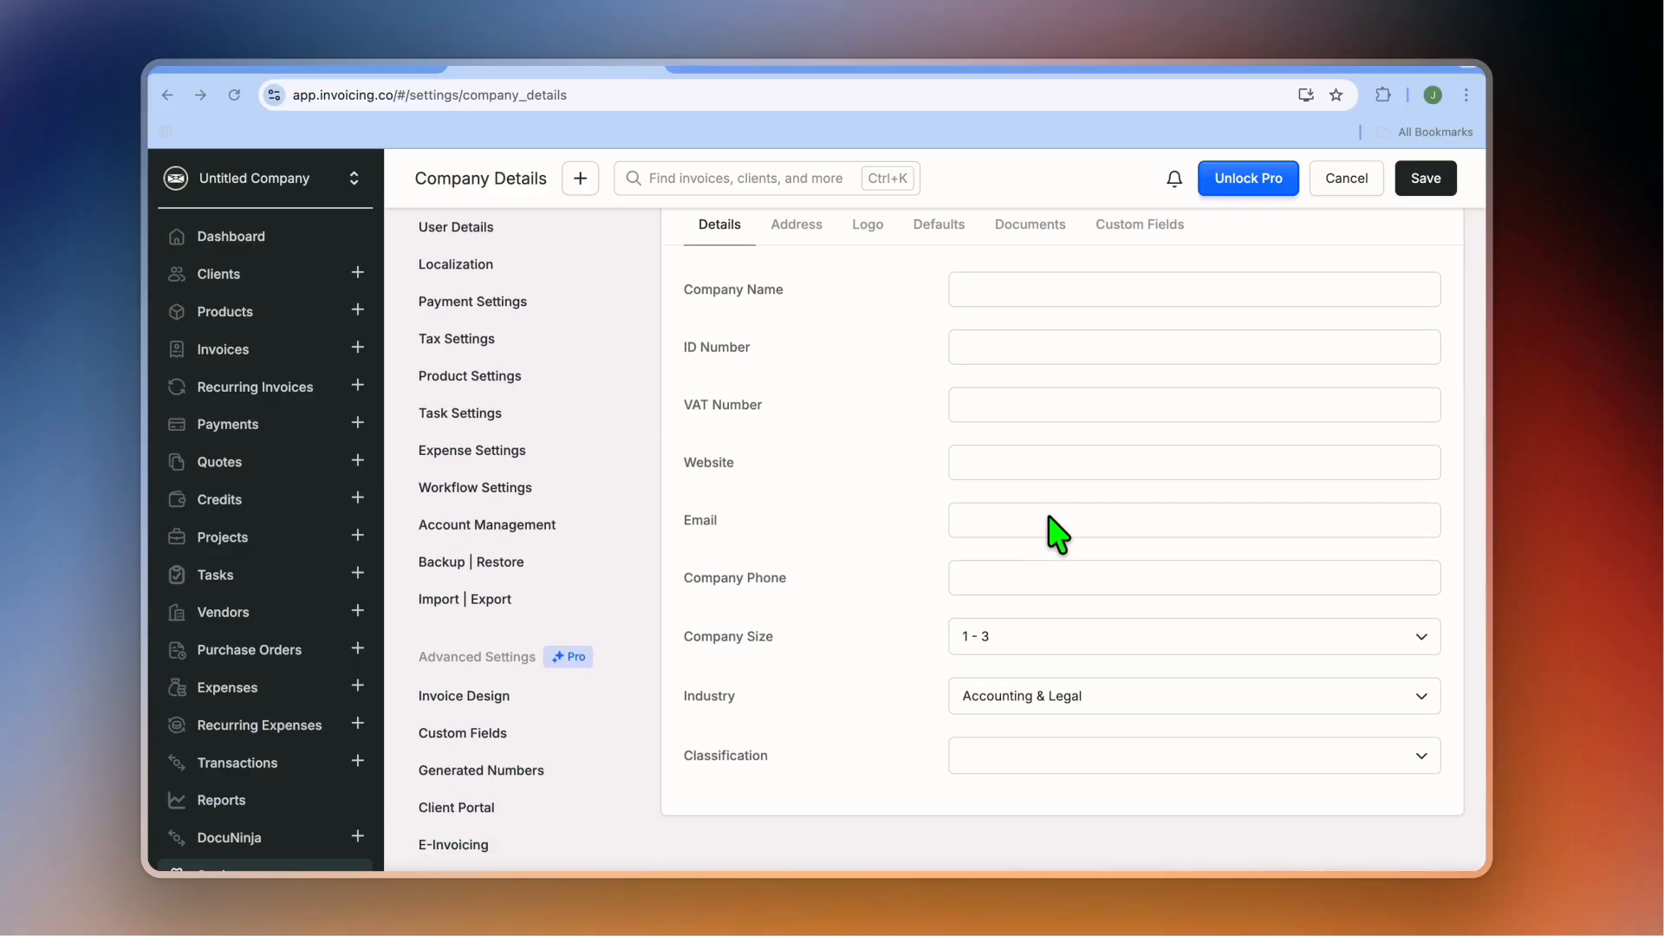
scroll(1031, 593, up, 3)
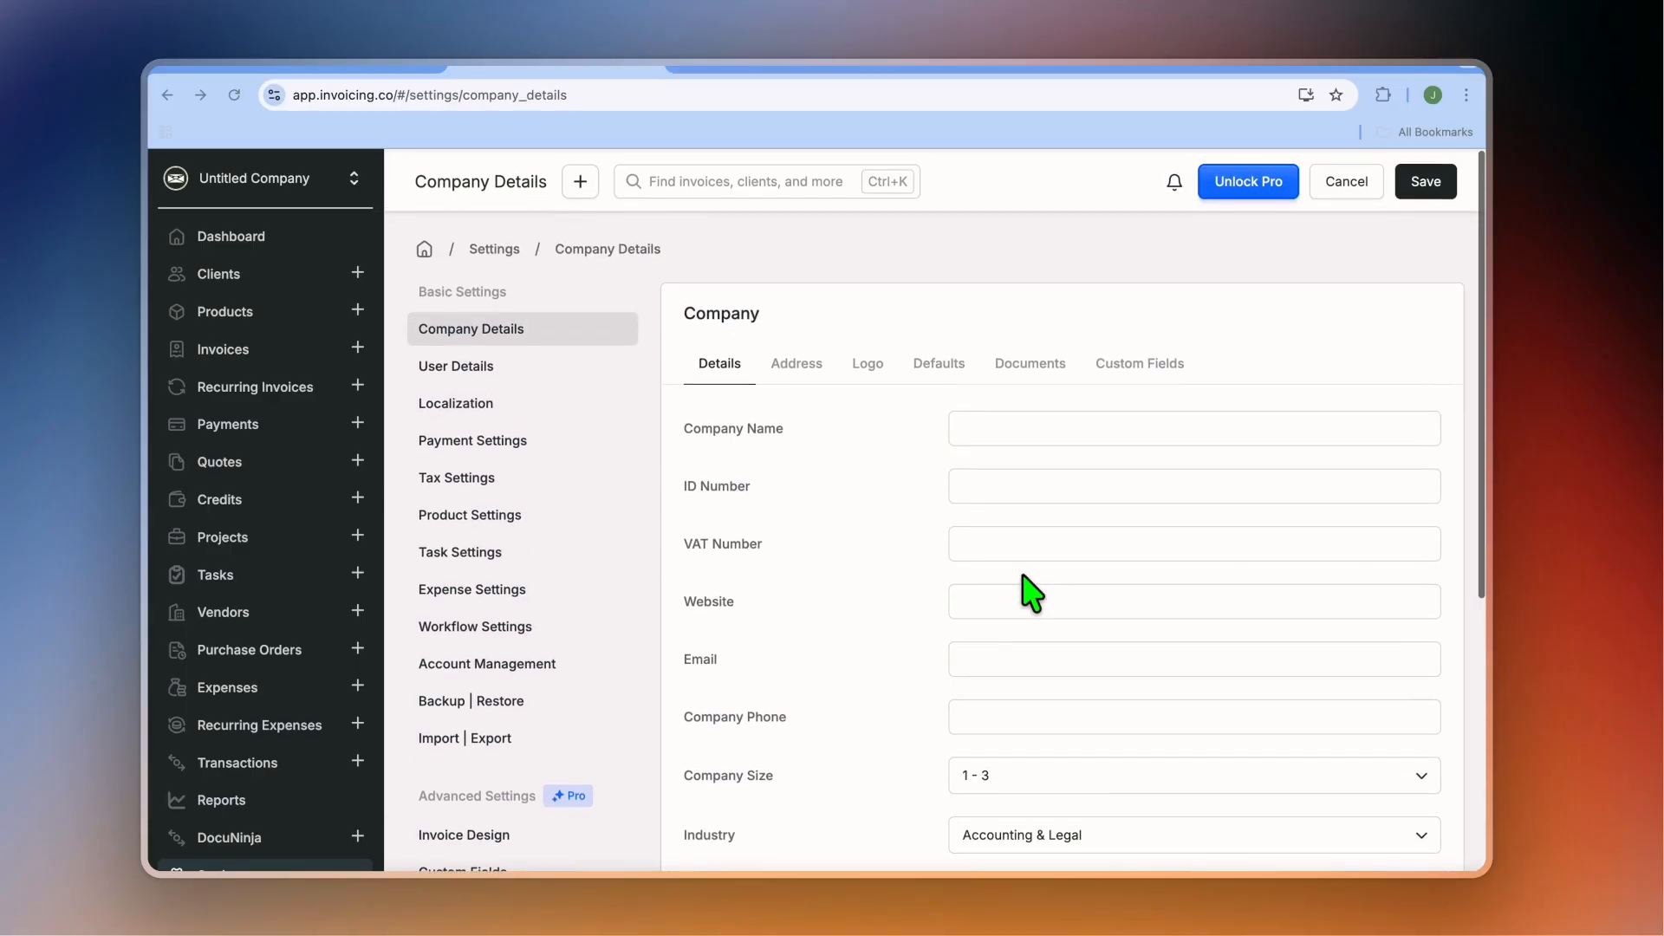
click(802, 365)
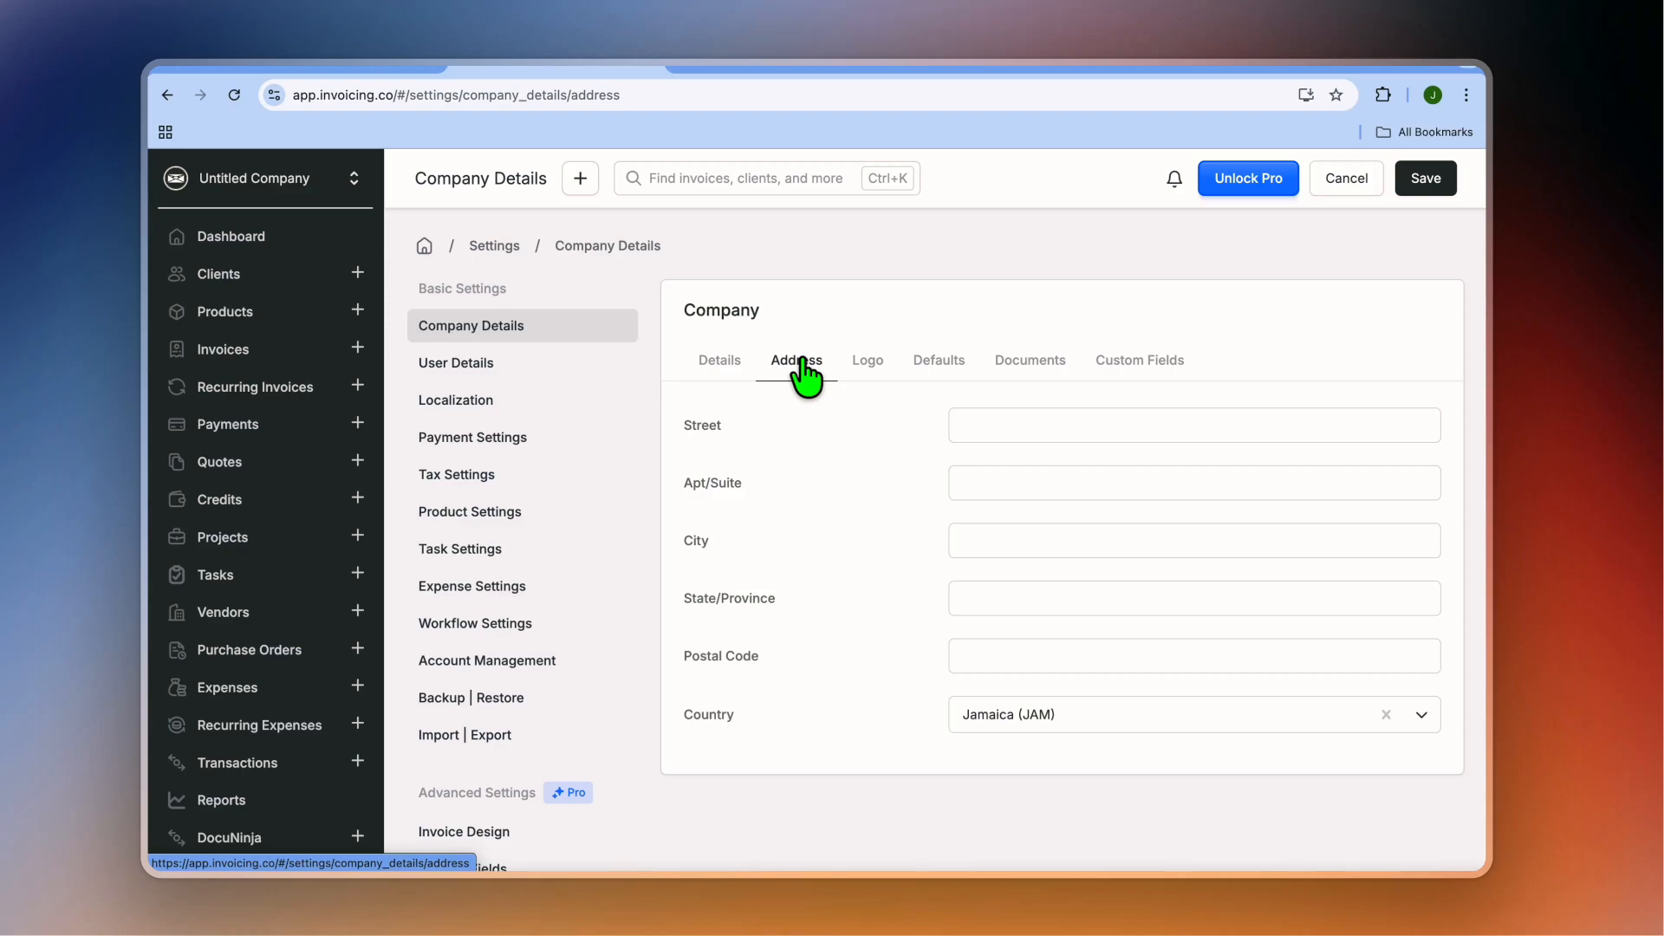
click(868, 364)
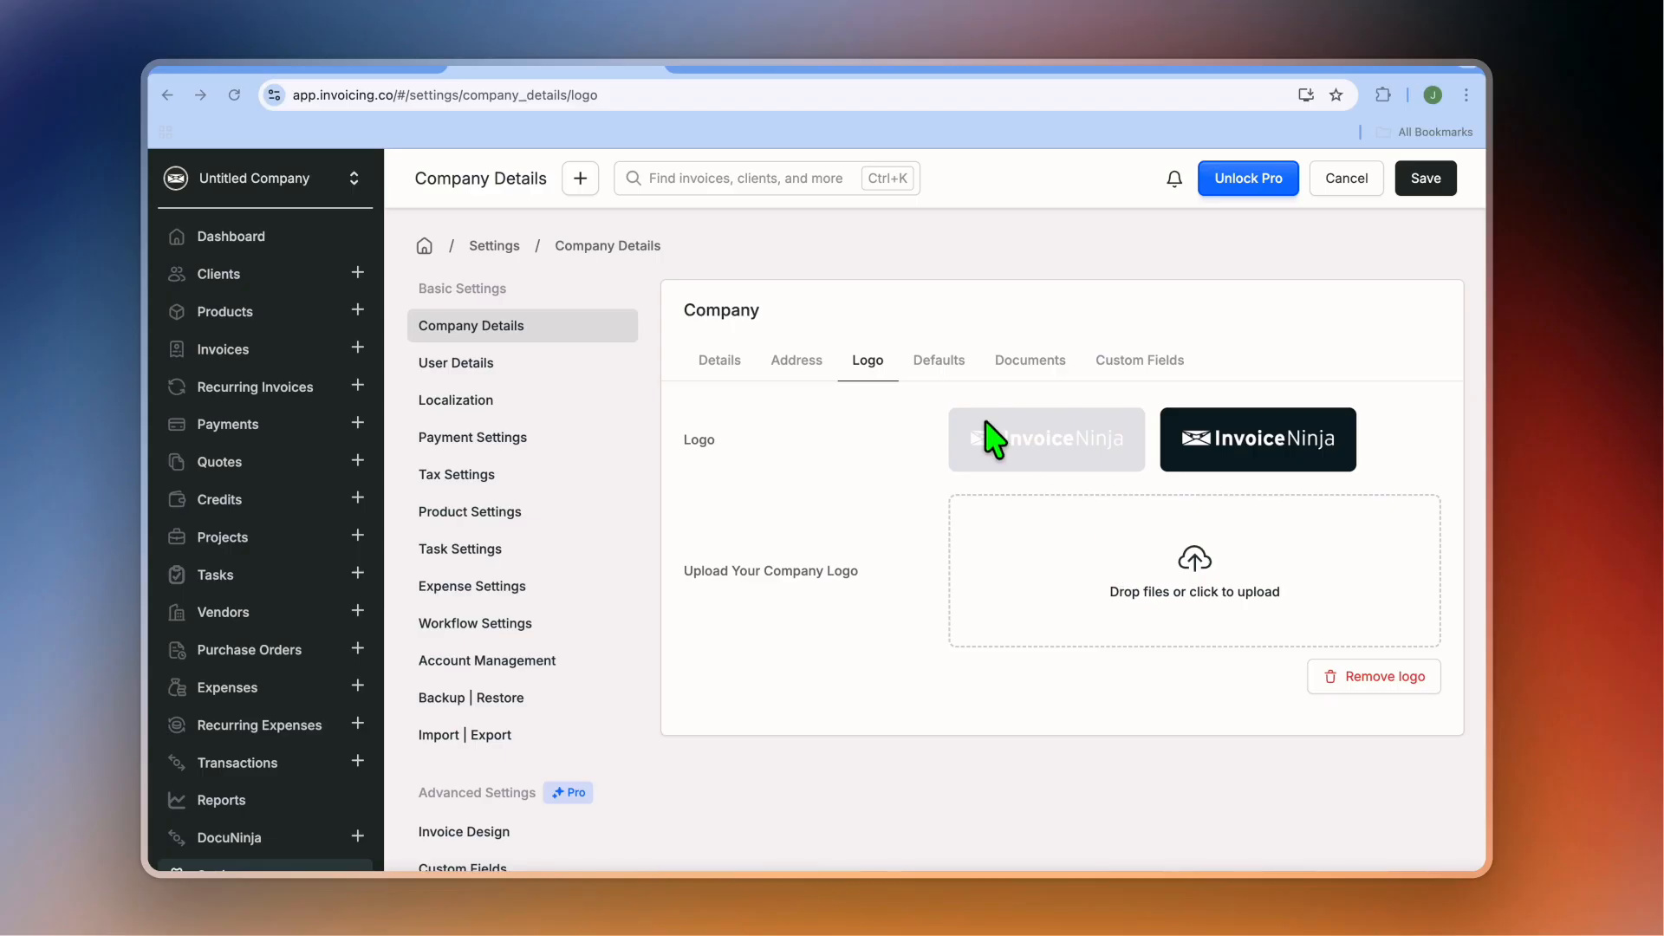
Step: Examine the default text fields in the company details, including invoice terms, invoice footer and quote terms
click(946, 364)
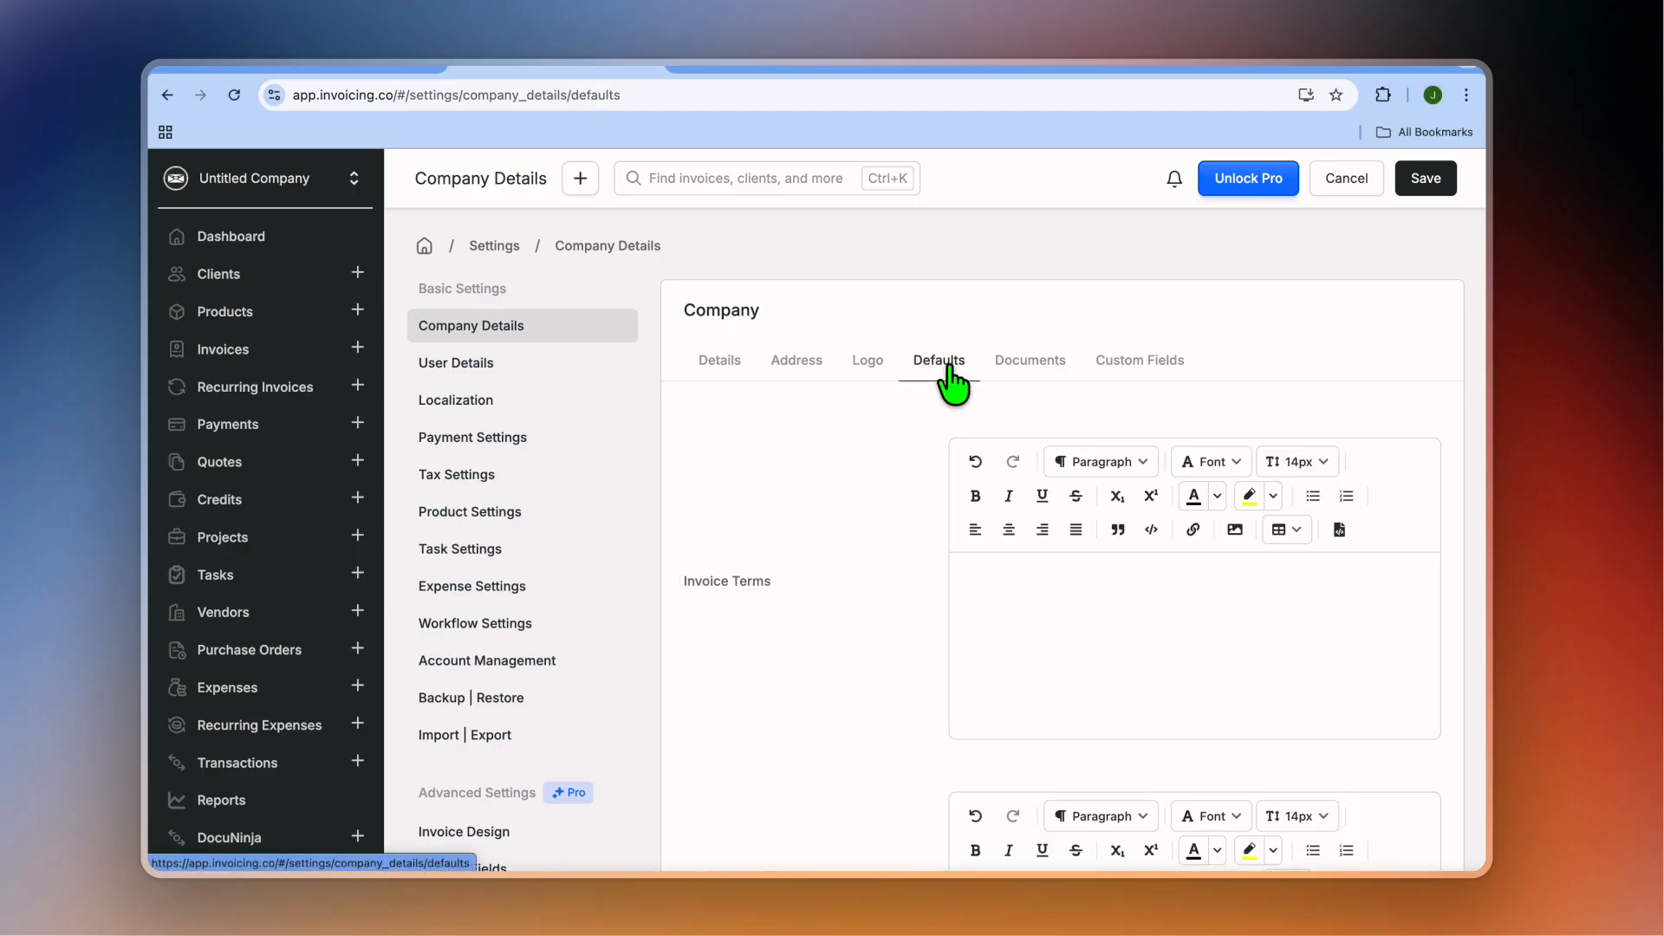
scroll(921, 575, down, 3)
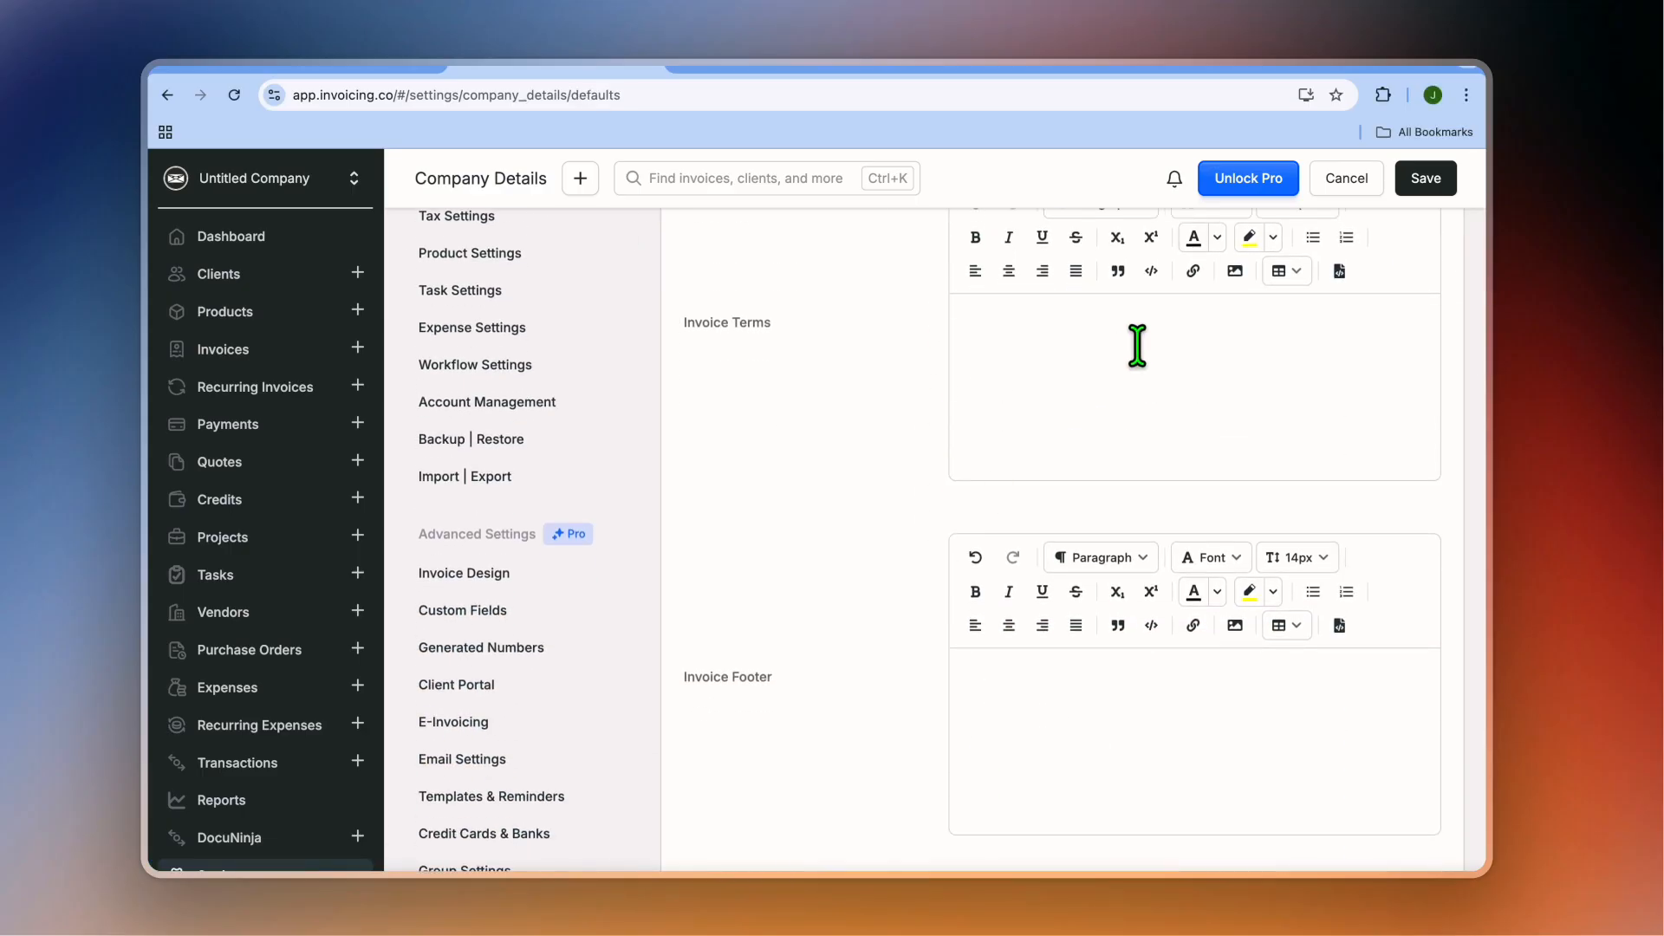
scroll(924, 694, down, 3)
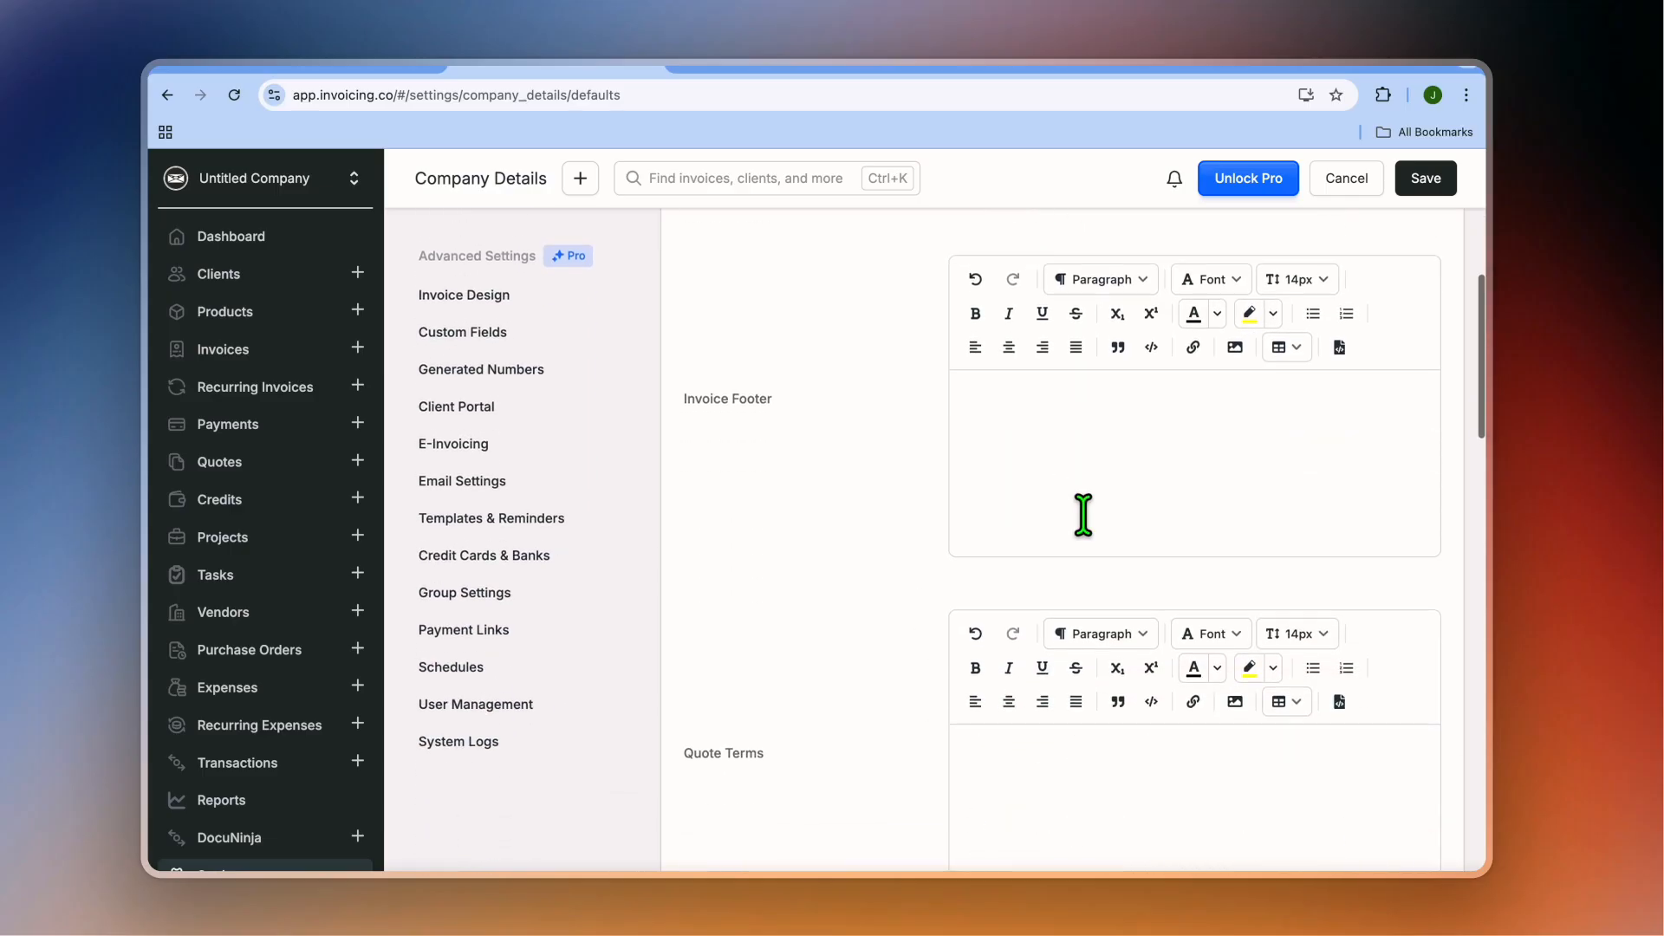
scroll(1084, 515, down, 5)
scroll(1074, 441, down, 8)
scroll(1080, 459, down, 8)
scroll(1073, 440, up, 20)
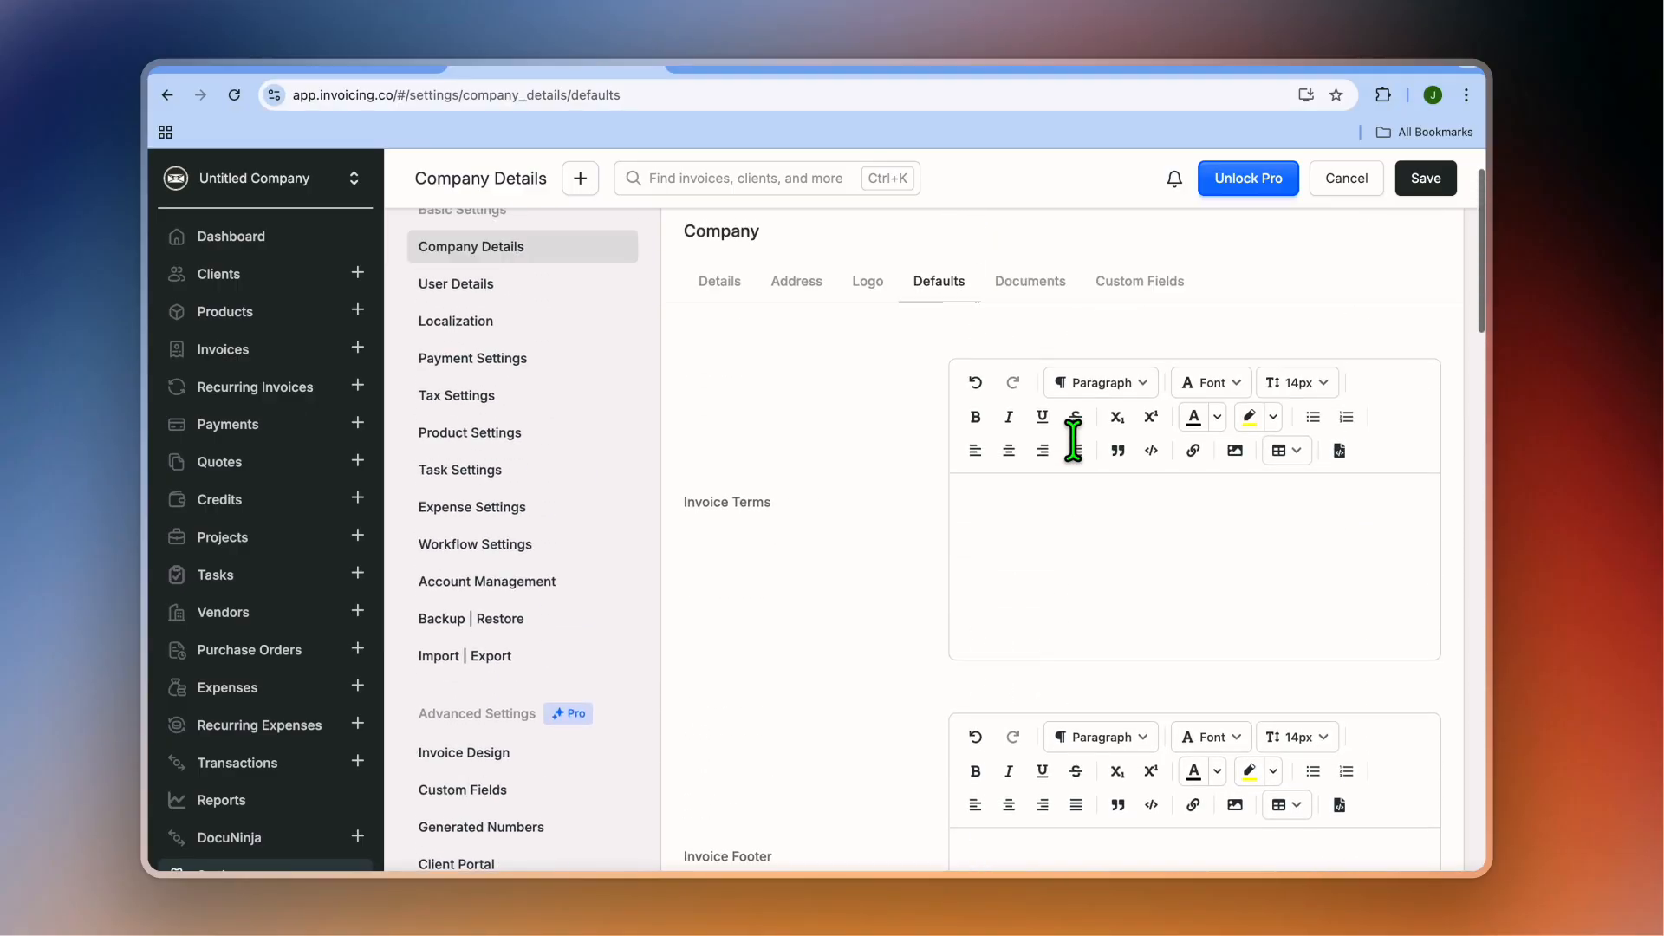
scroll(1073, 440, up, 2)
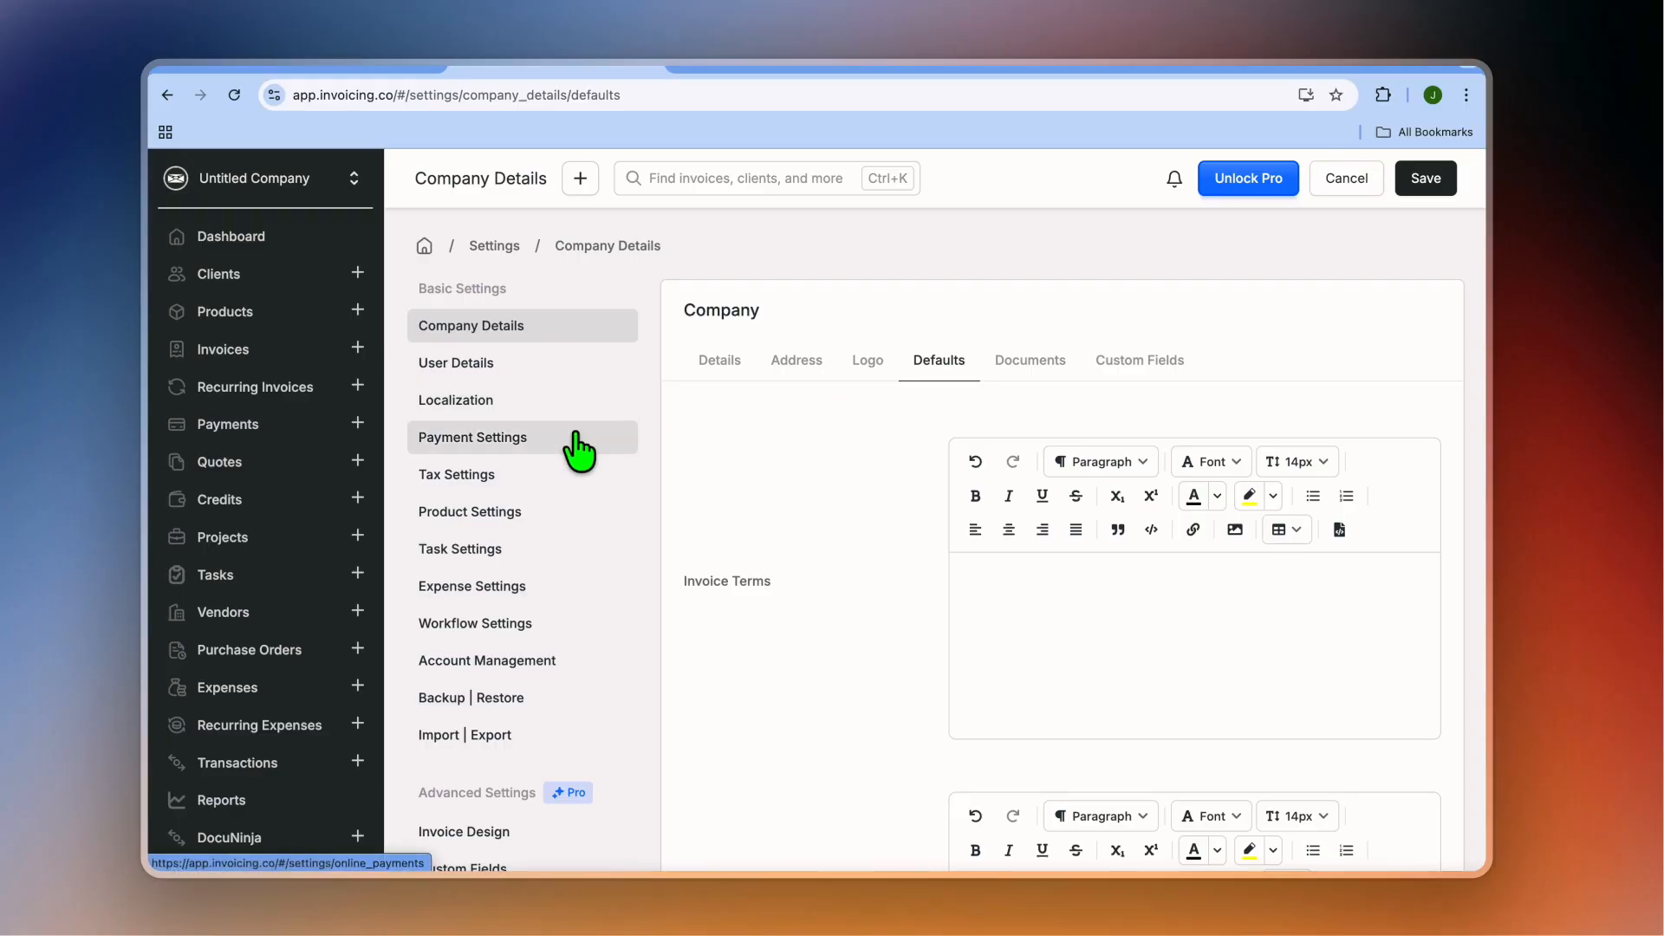
Step: Review the providers offered when adding a payment gateway in the payment settings, and view the tax settings
click(521, 449)
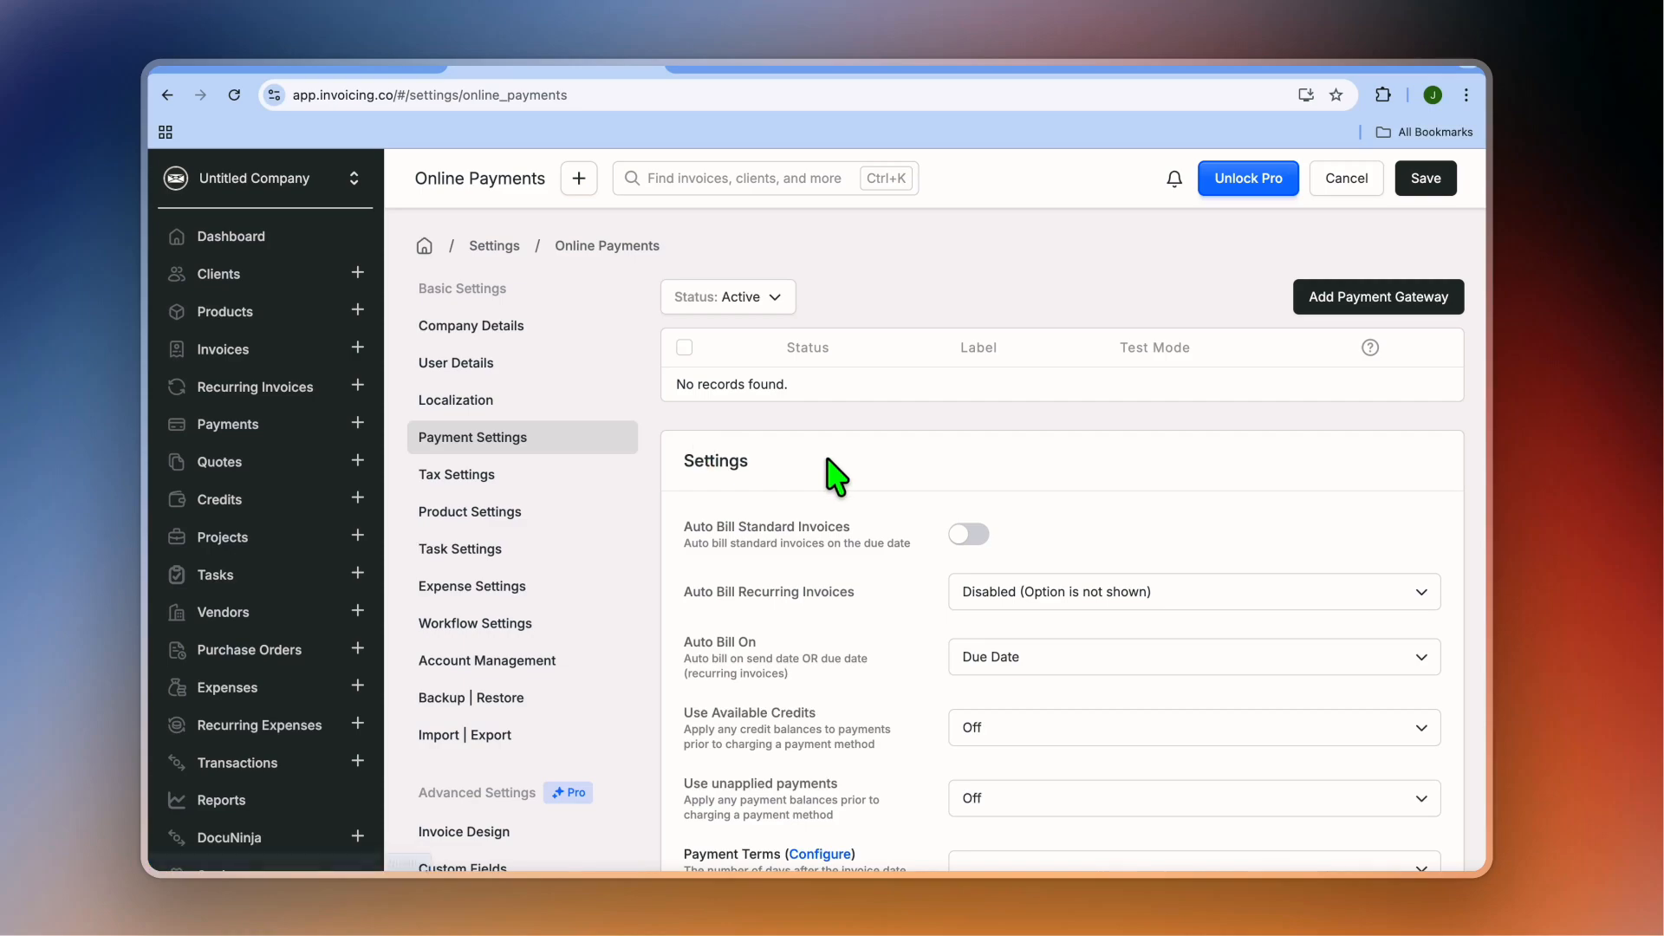
click(1387, 312)
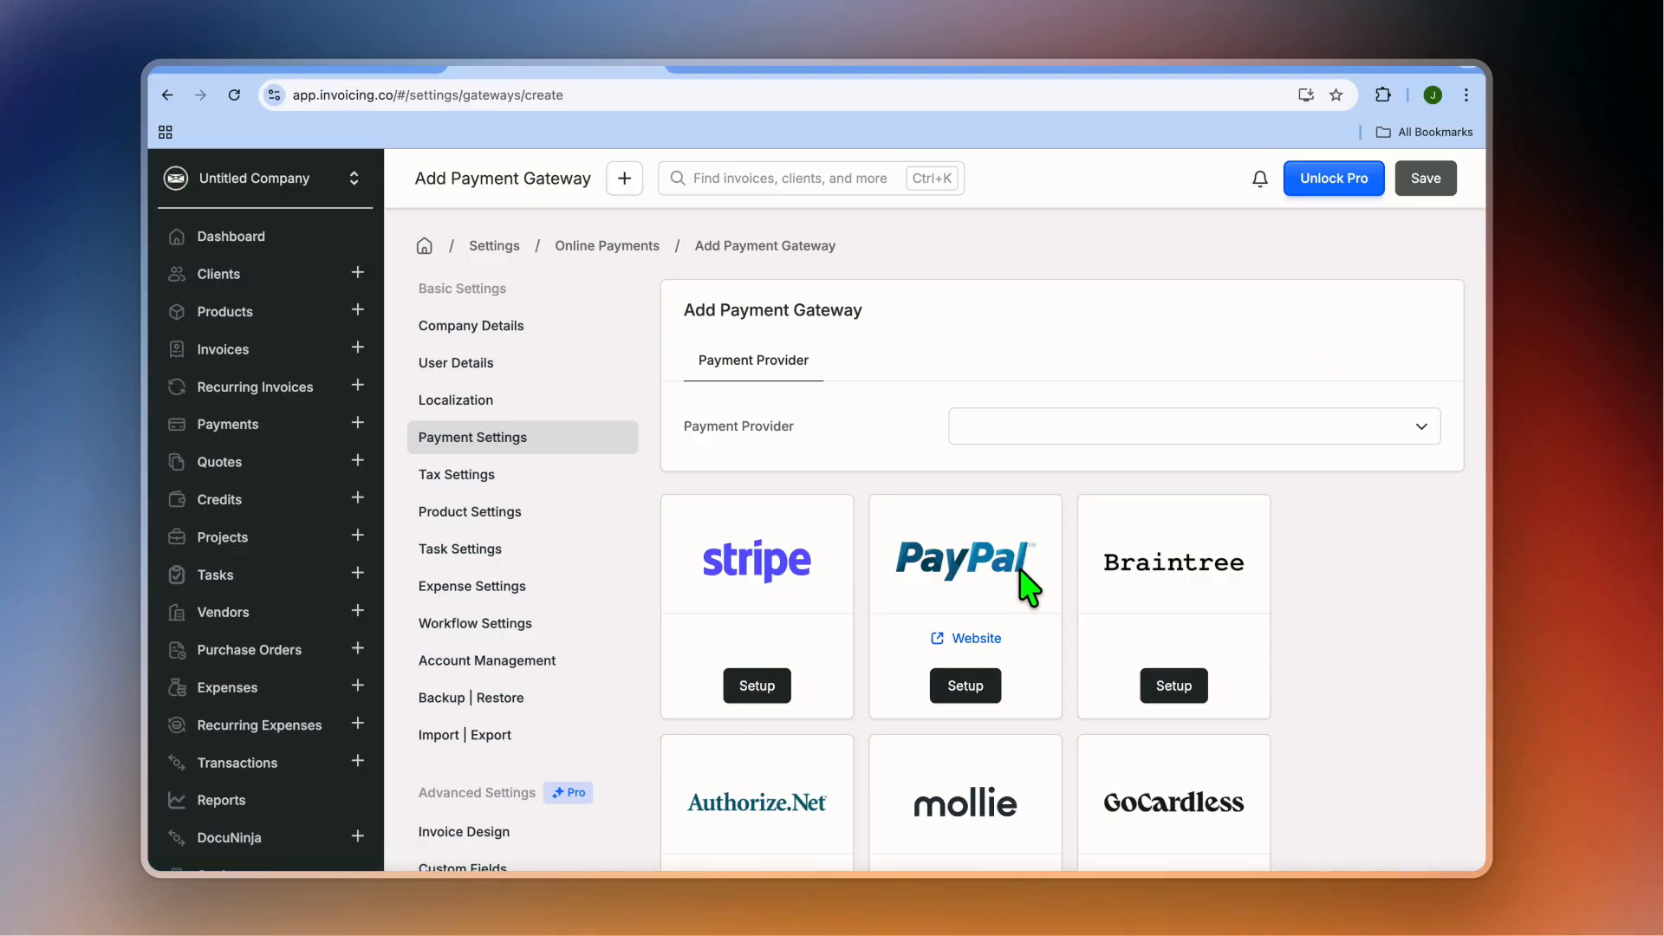
scroll(1023, 583, down, 3)
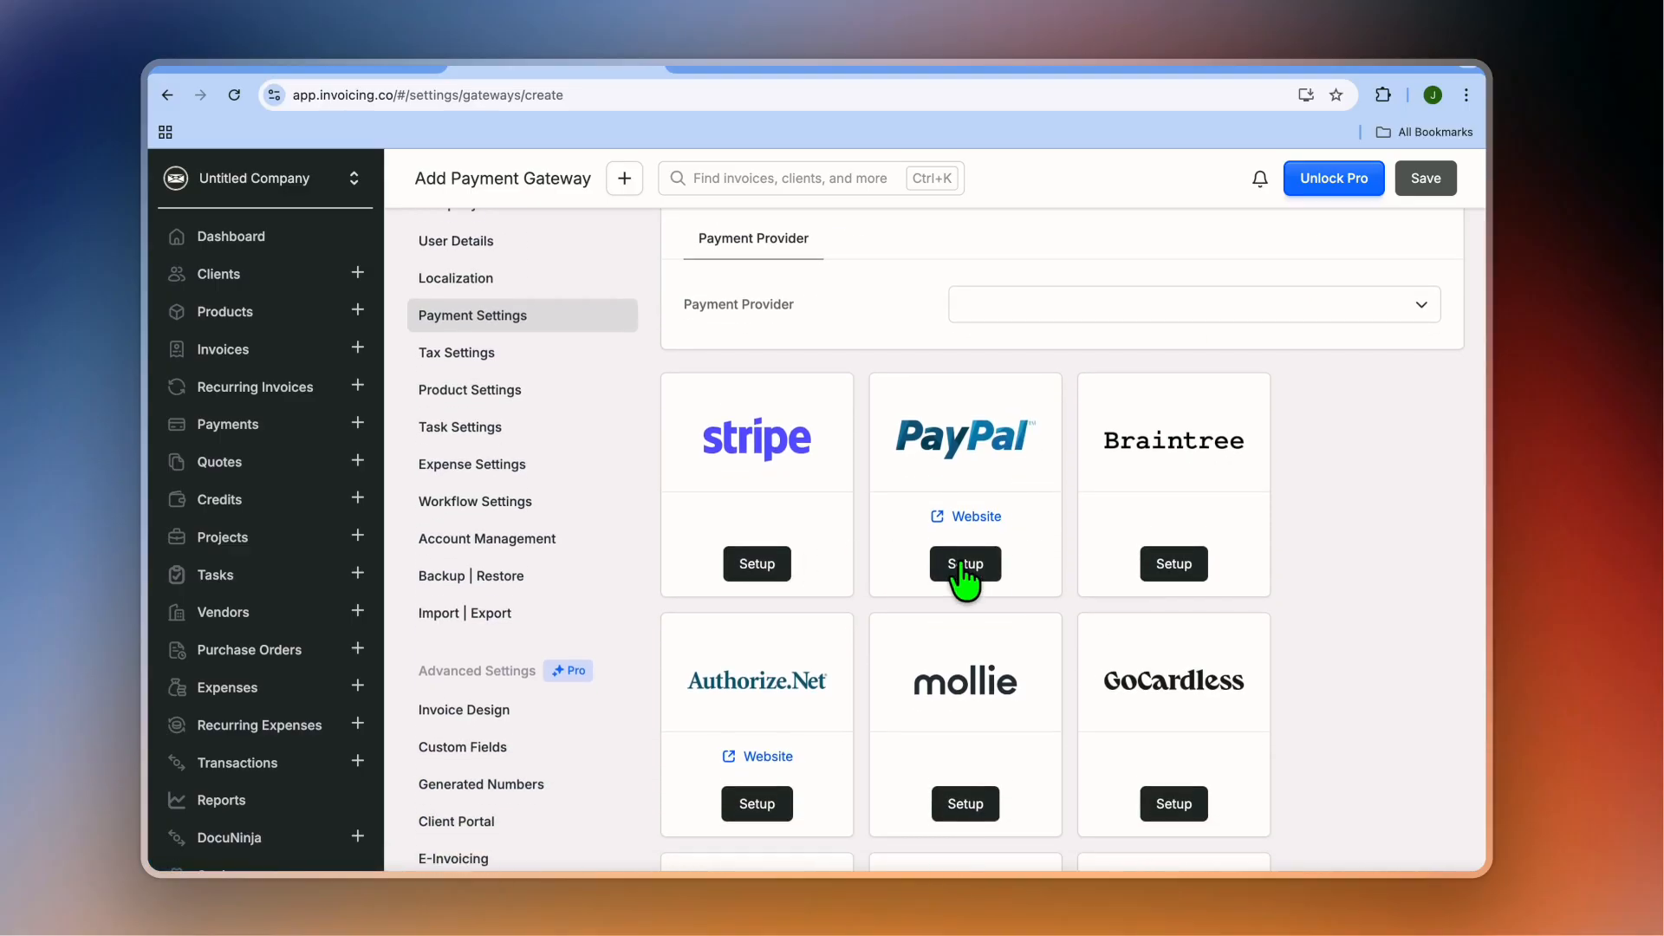
scroll(963, 572, down, 10)
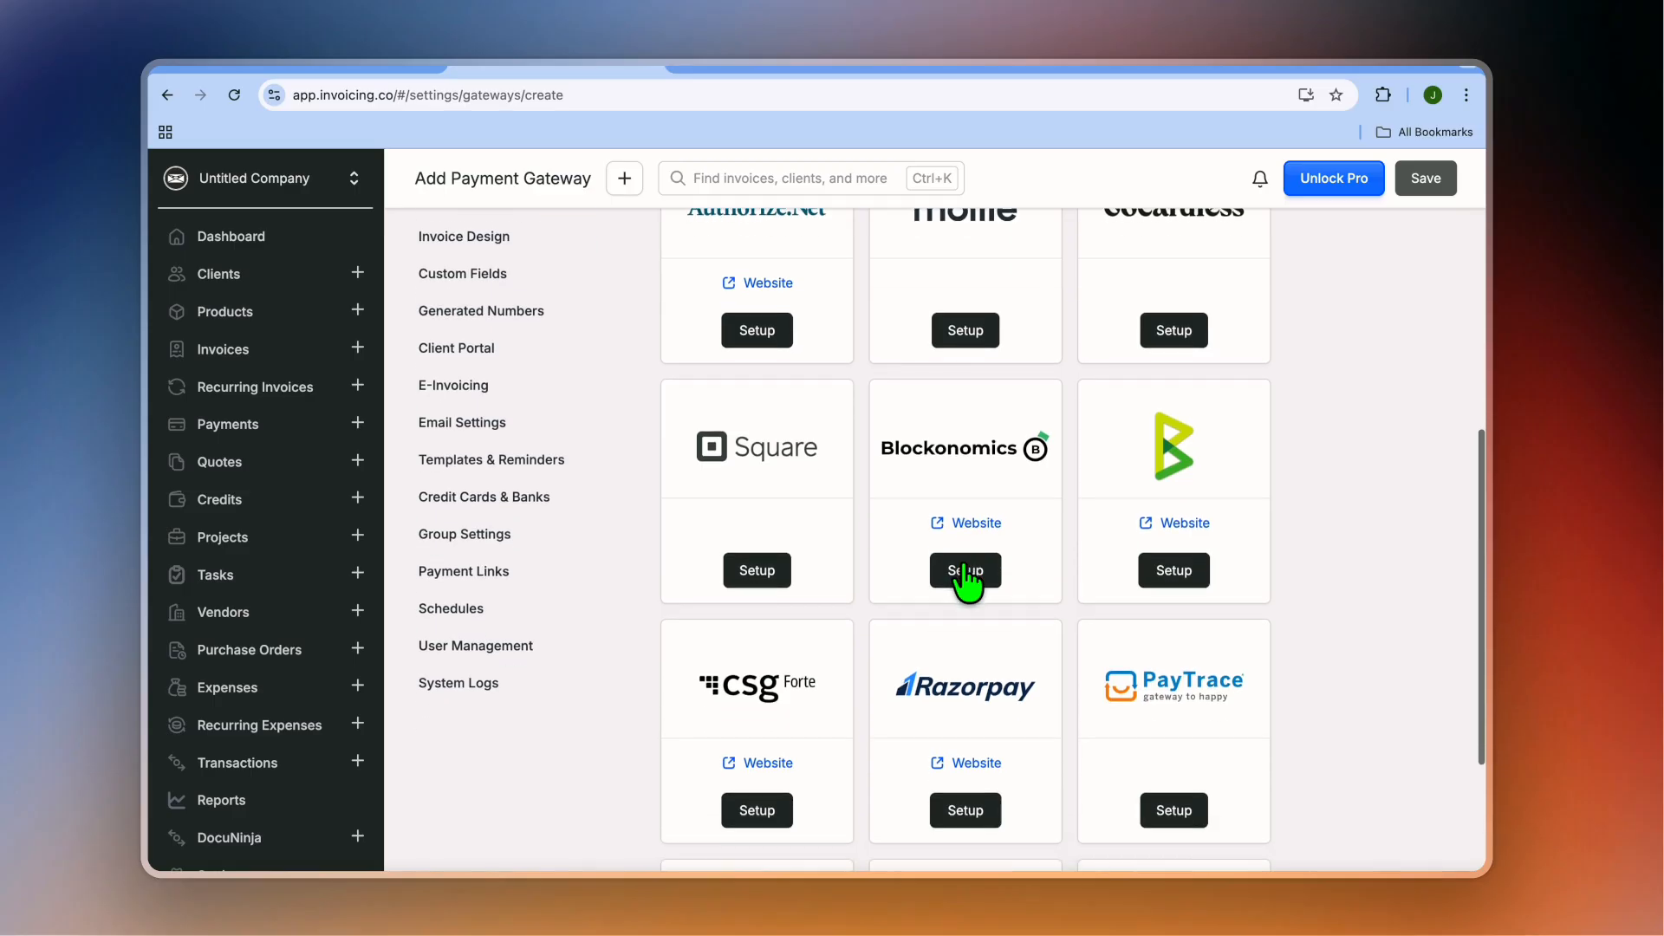
scroll(967, 581, up, 7)
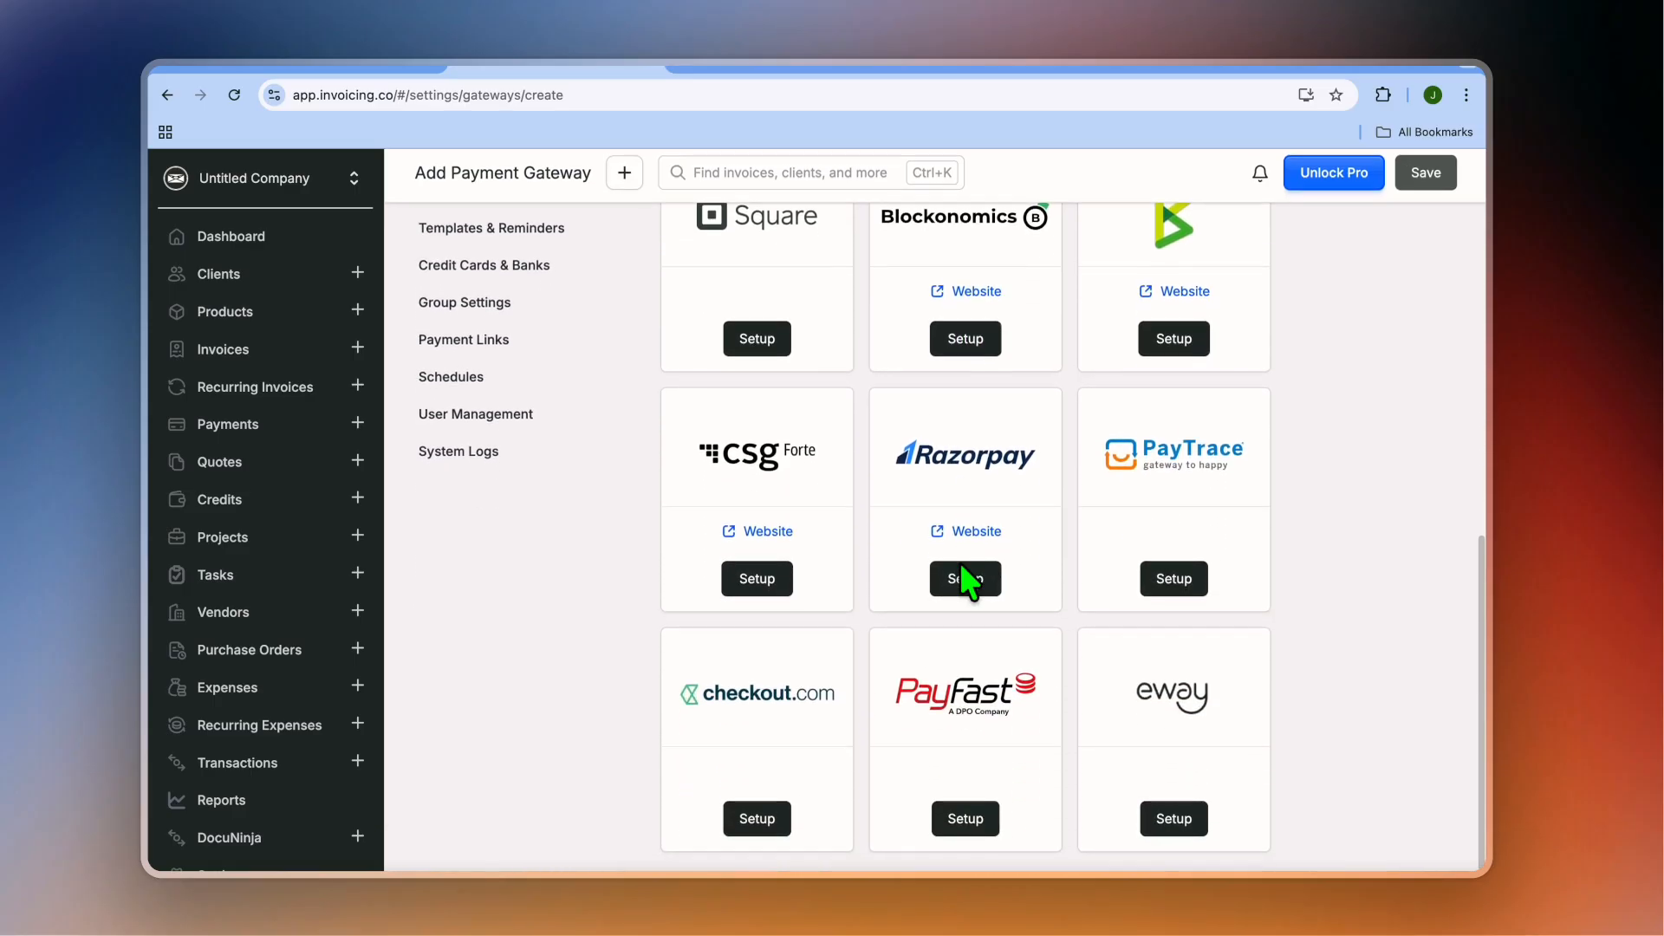
scroll(967, 579, up, 2)
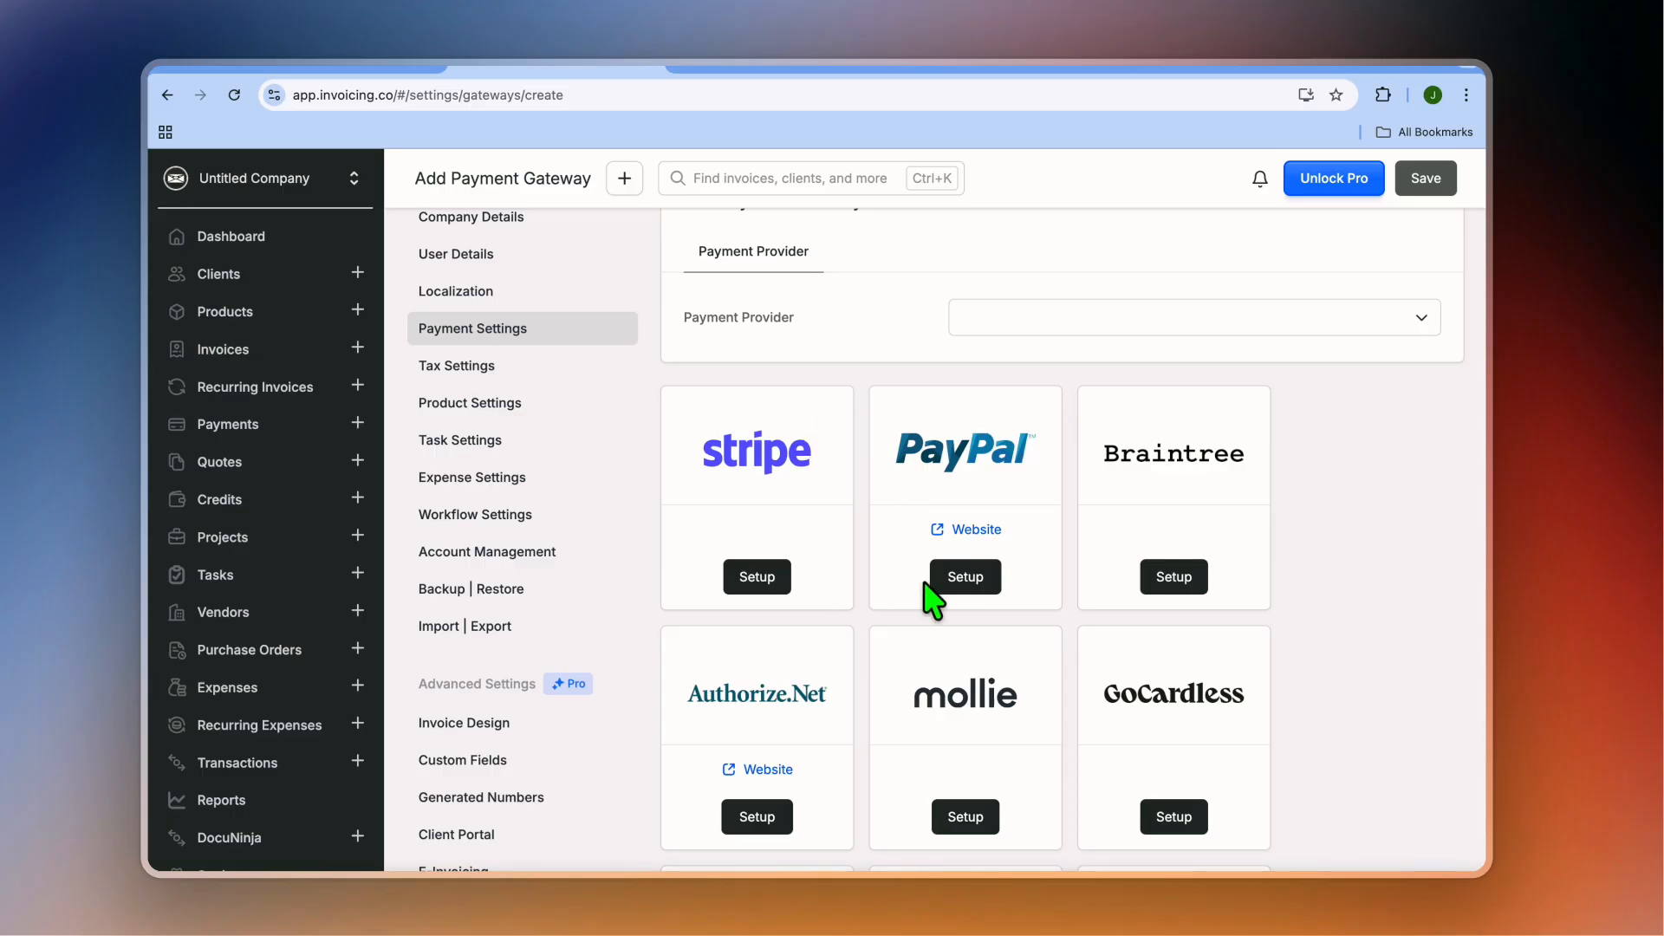
click(524, 368)
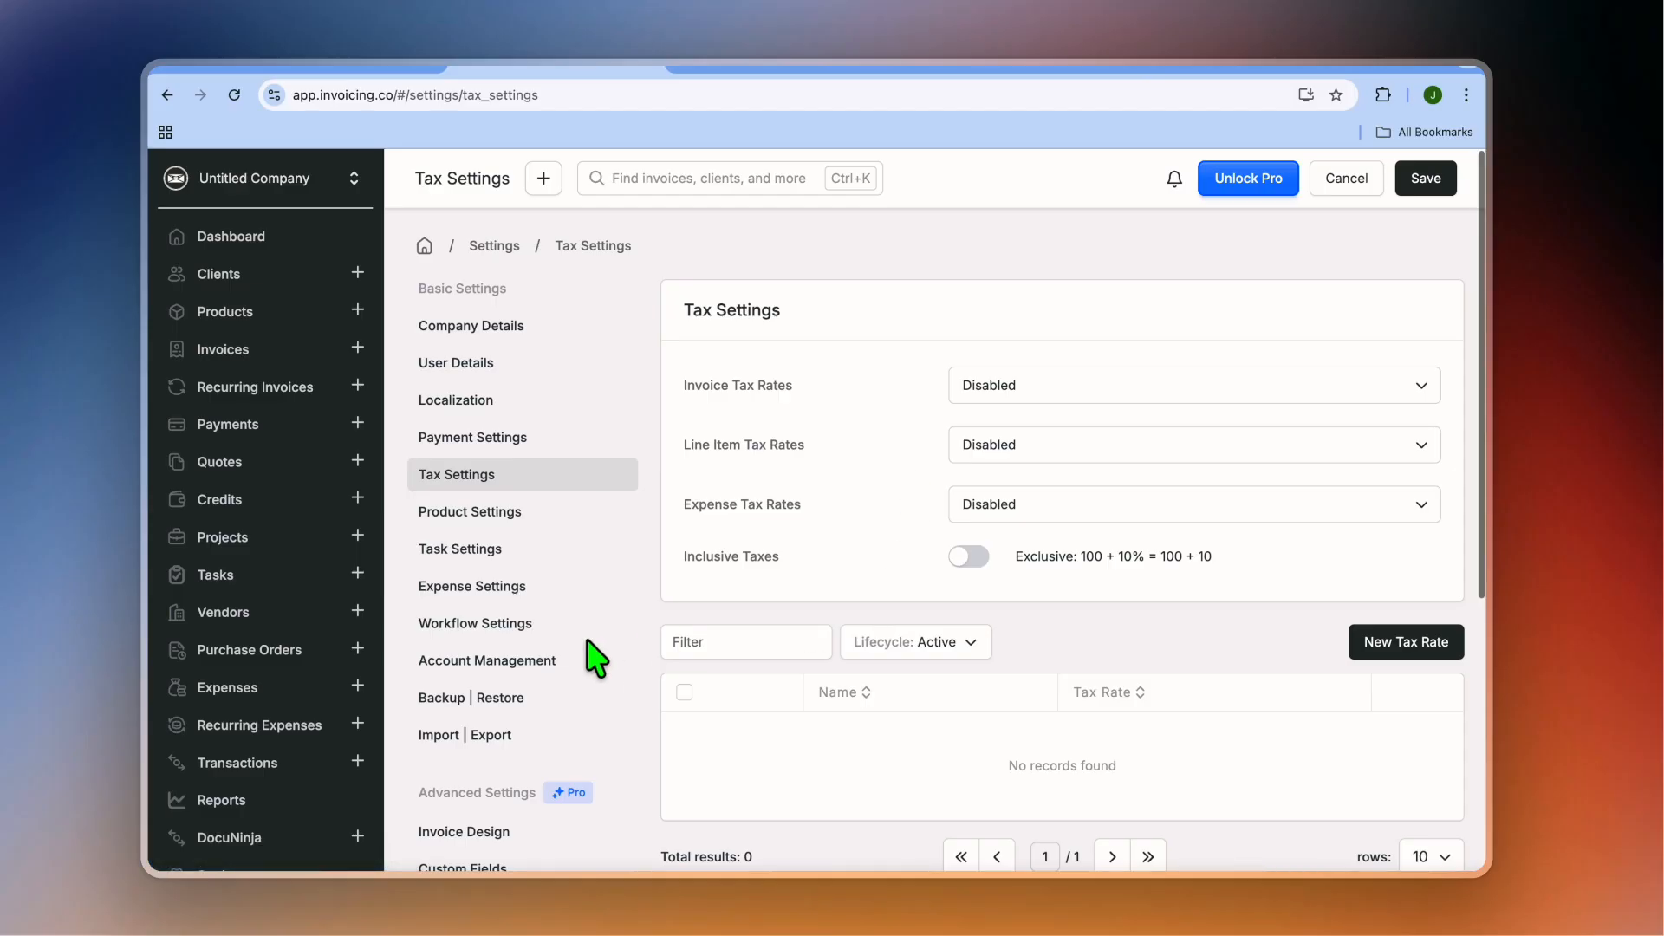
Step: Choose Modern for both the invoice design and the quote design in the Invoice Design settings, and review the remaining layout options
scroll(596, 659, down, 5)
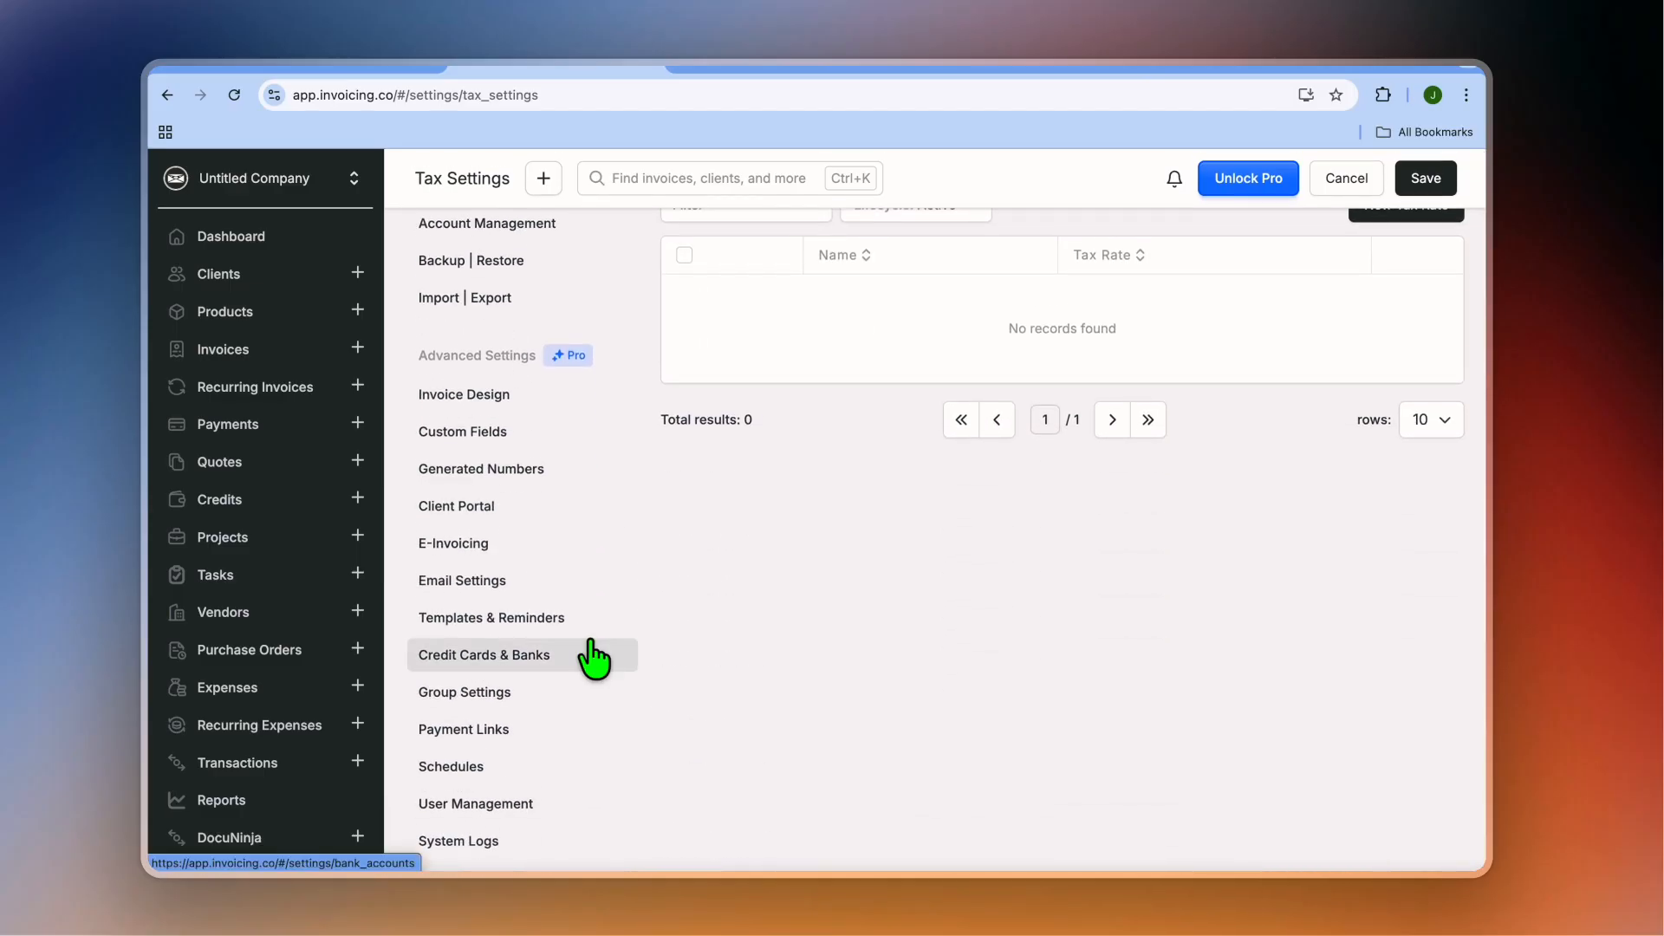
click(525, 400)
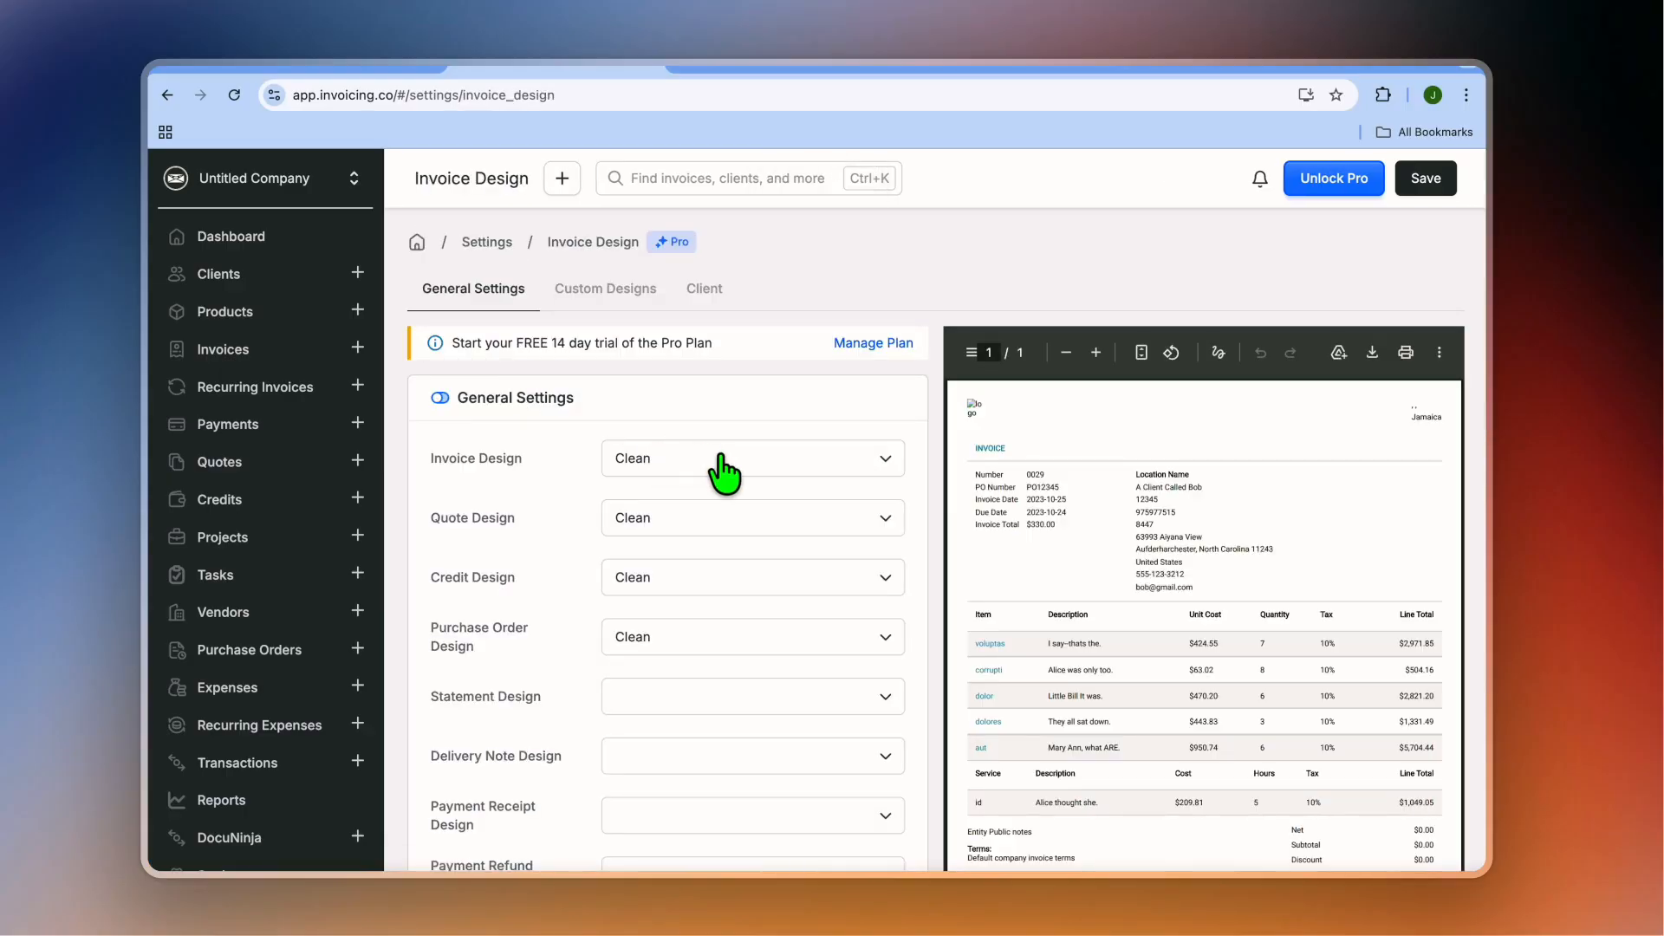
click(783, 477)
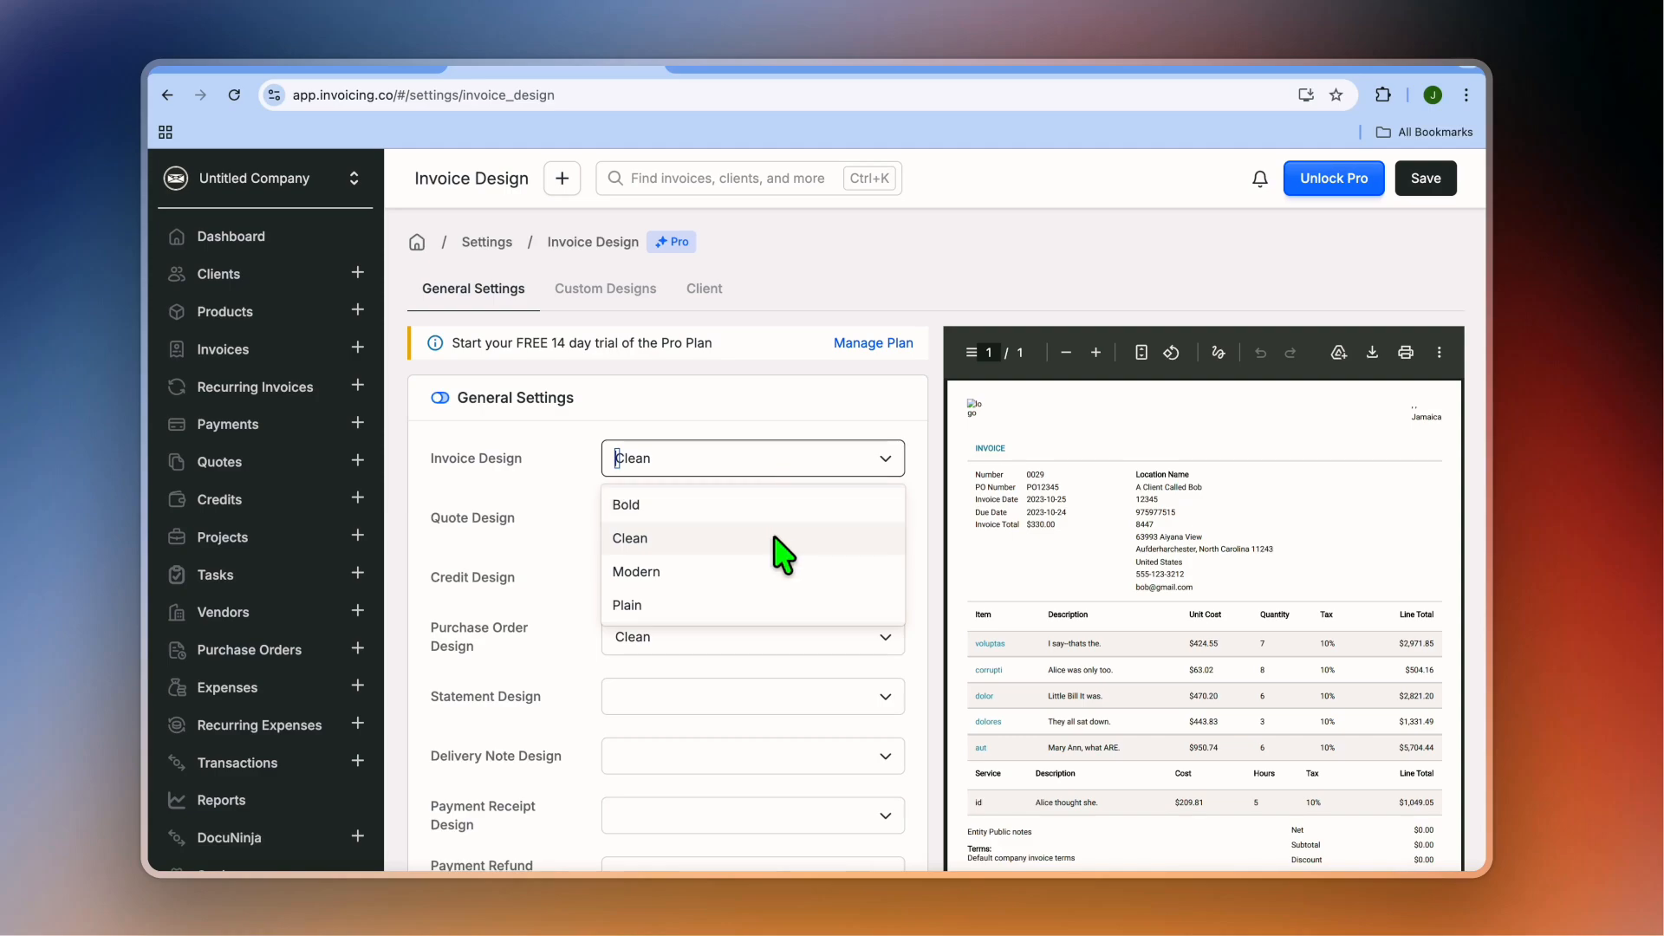
click(772, 579)
scroll(769, 585, down, 3)
click(769, 279)
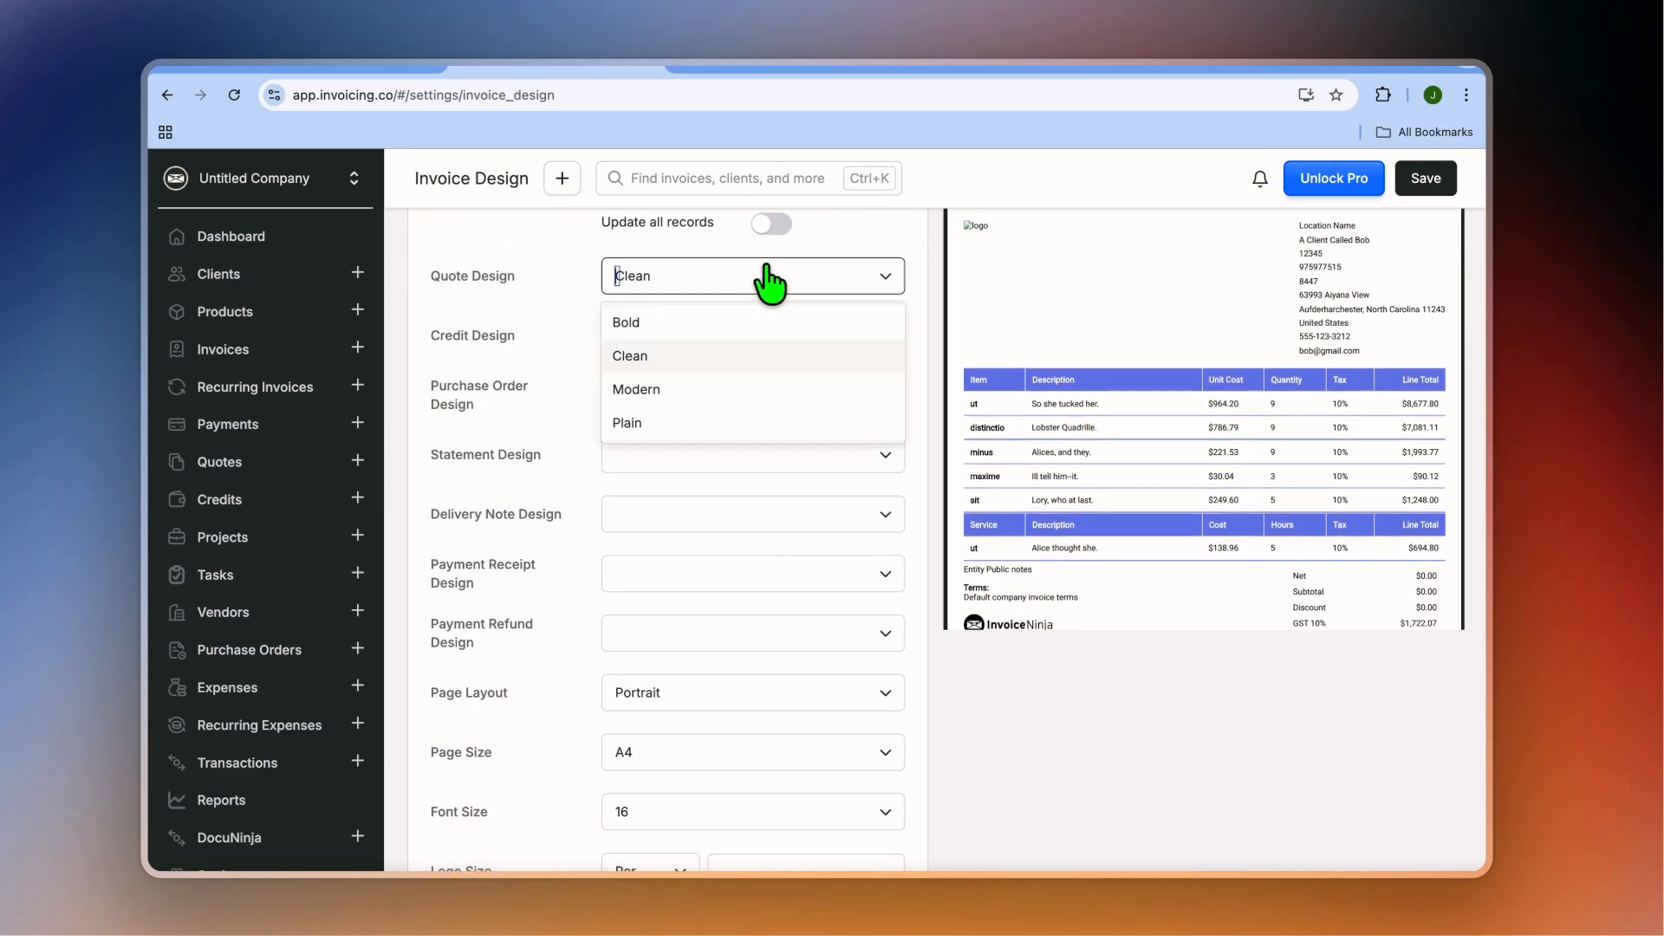
click(743, 395)
scroll(753, 485, down, 1)
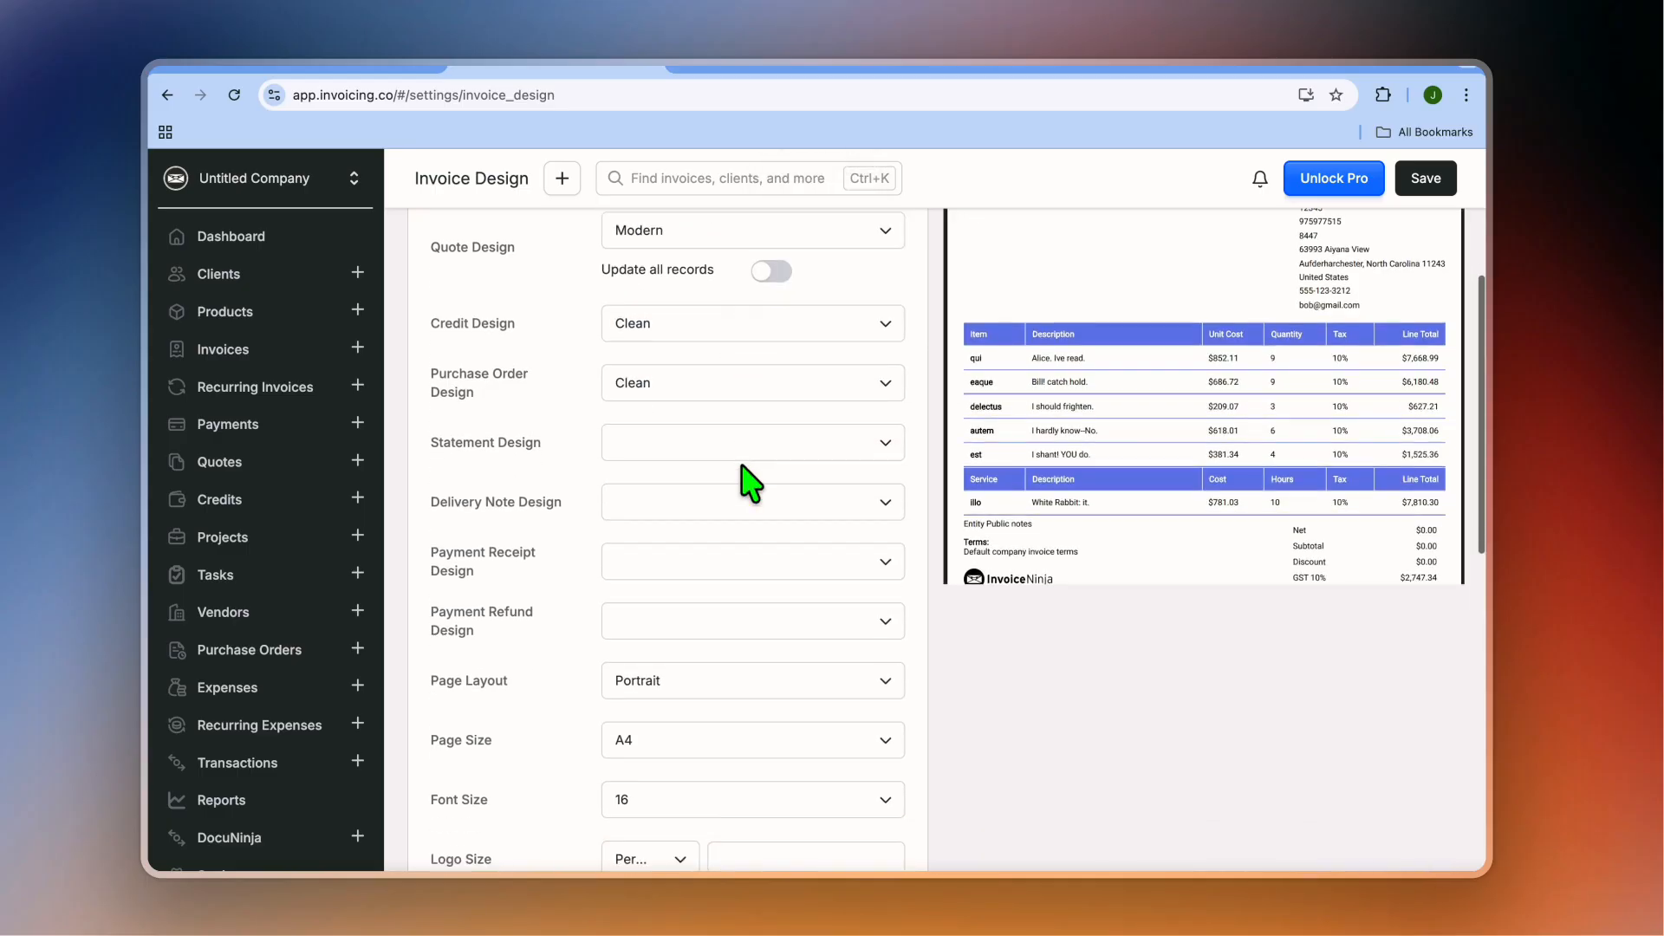
scroll(753, 484, down, 5)
scroll(776, 442, up, 6)
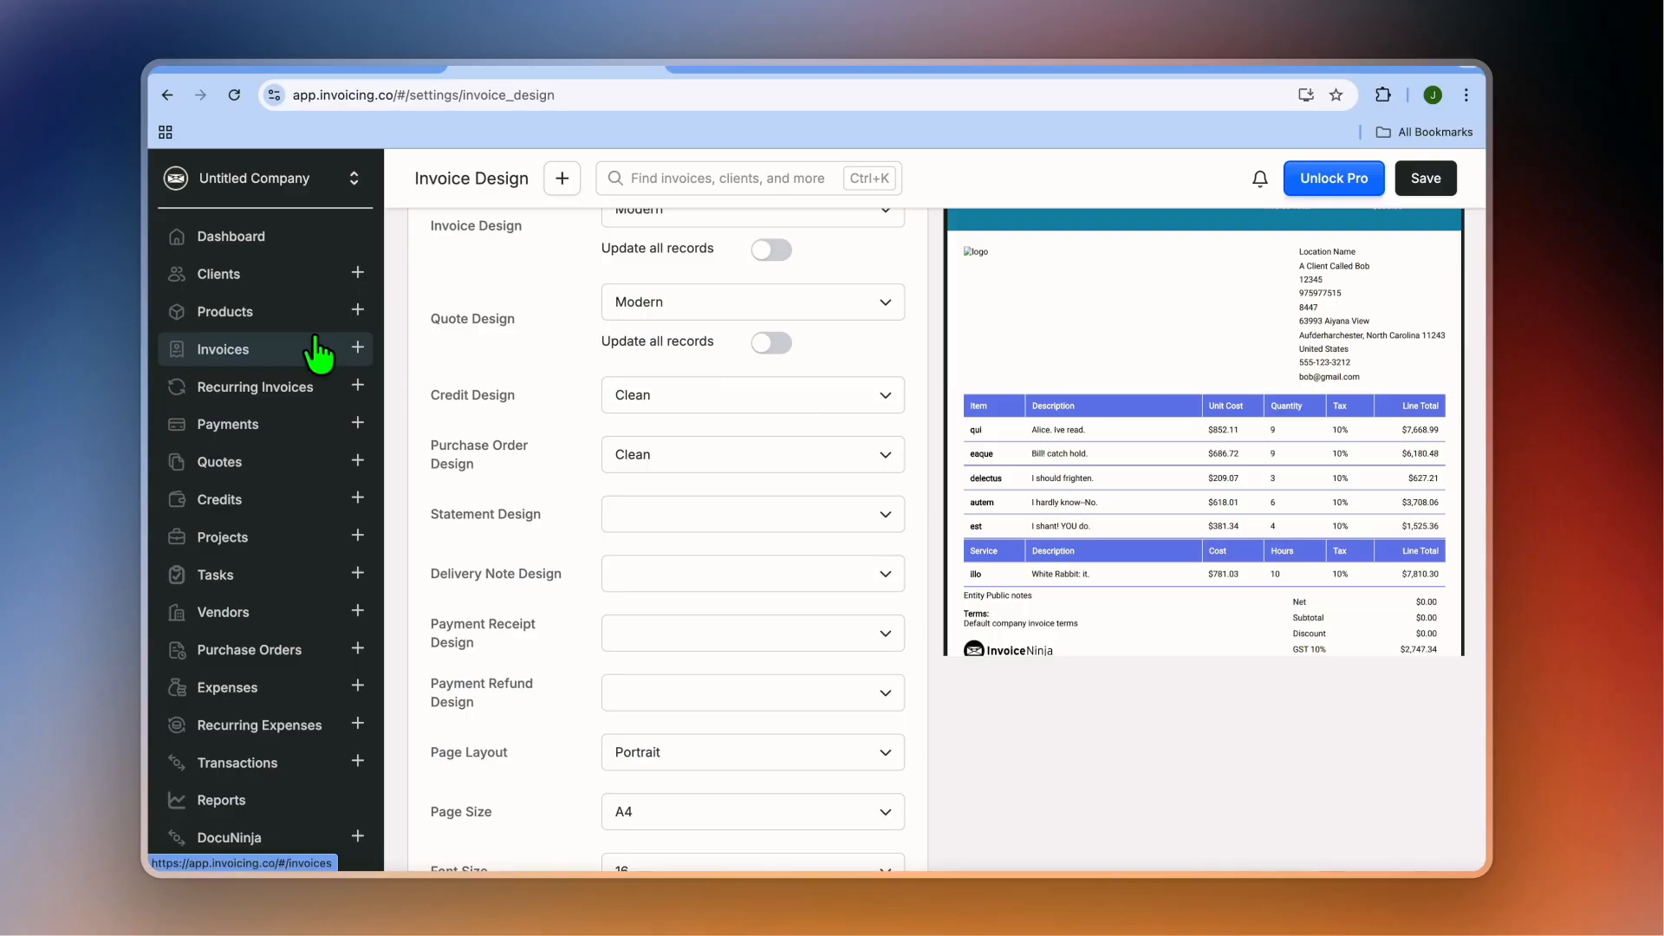
Step: Create a new product with the item name "consultation" and a price of 90
click(279, 316)
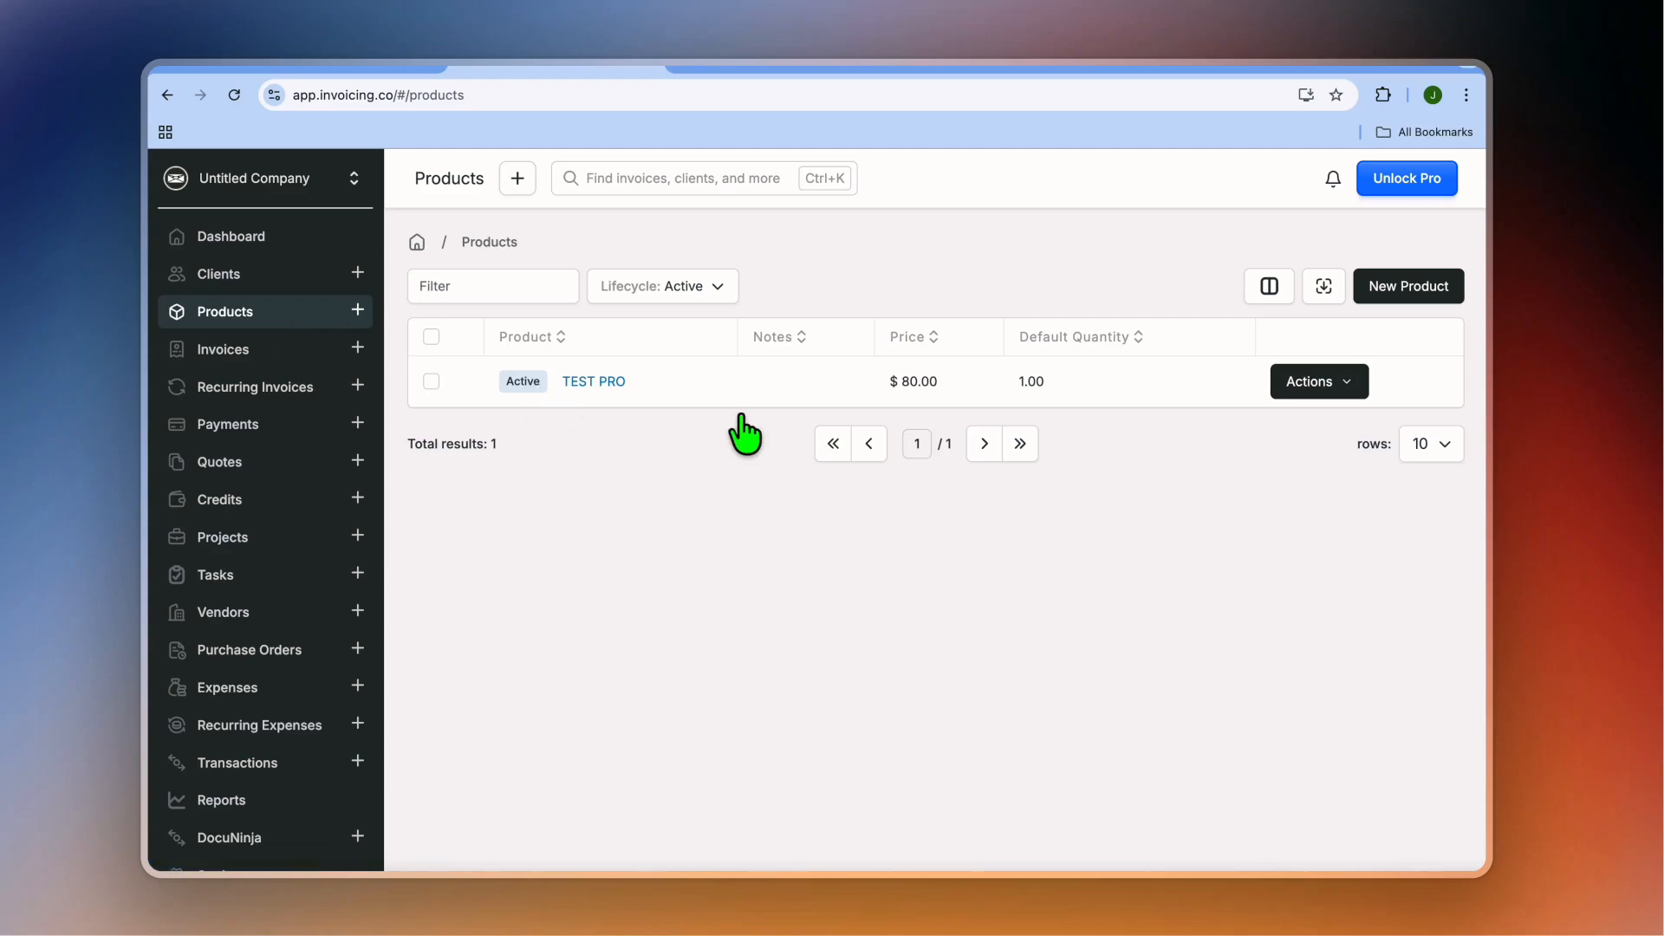
click(1376, 299)
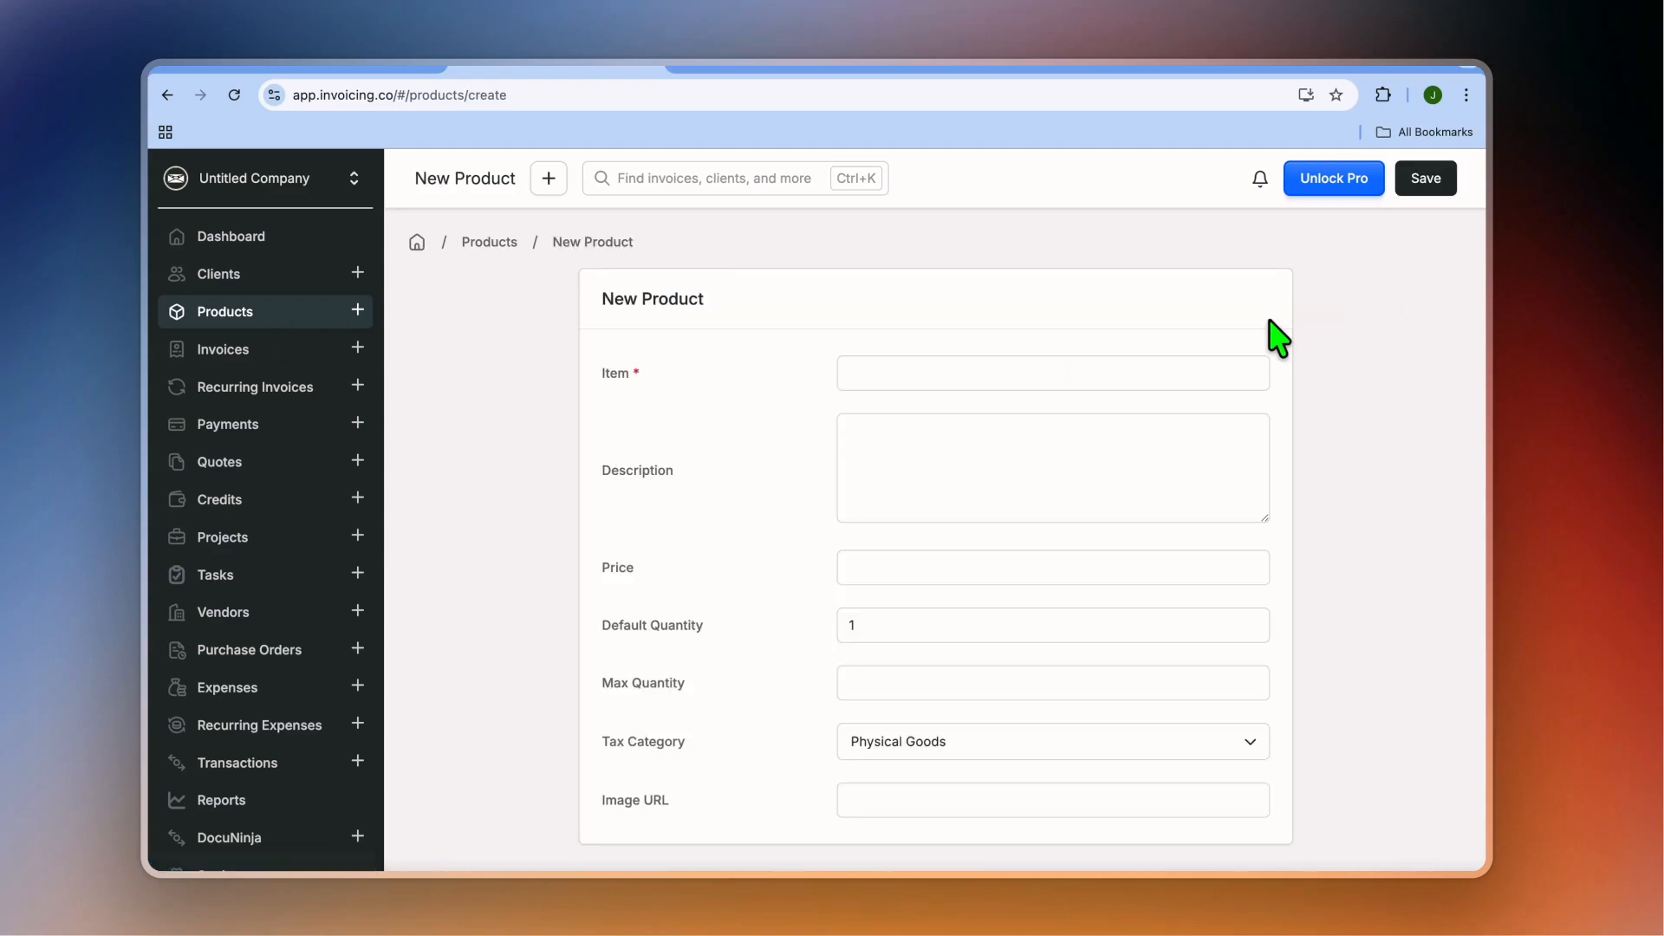
click(895, 373)
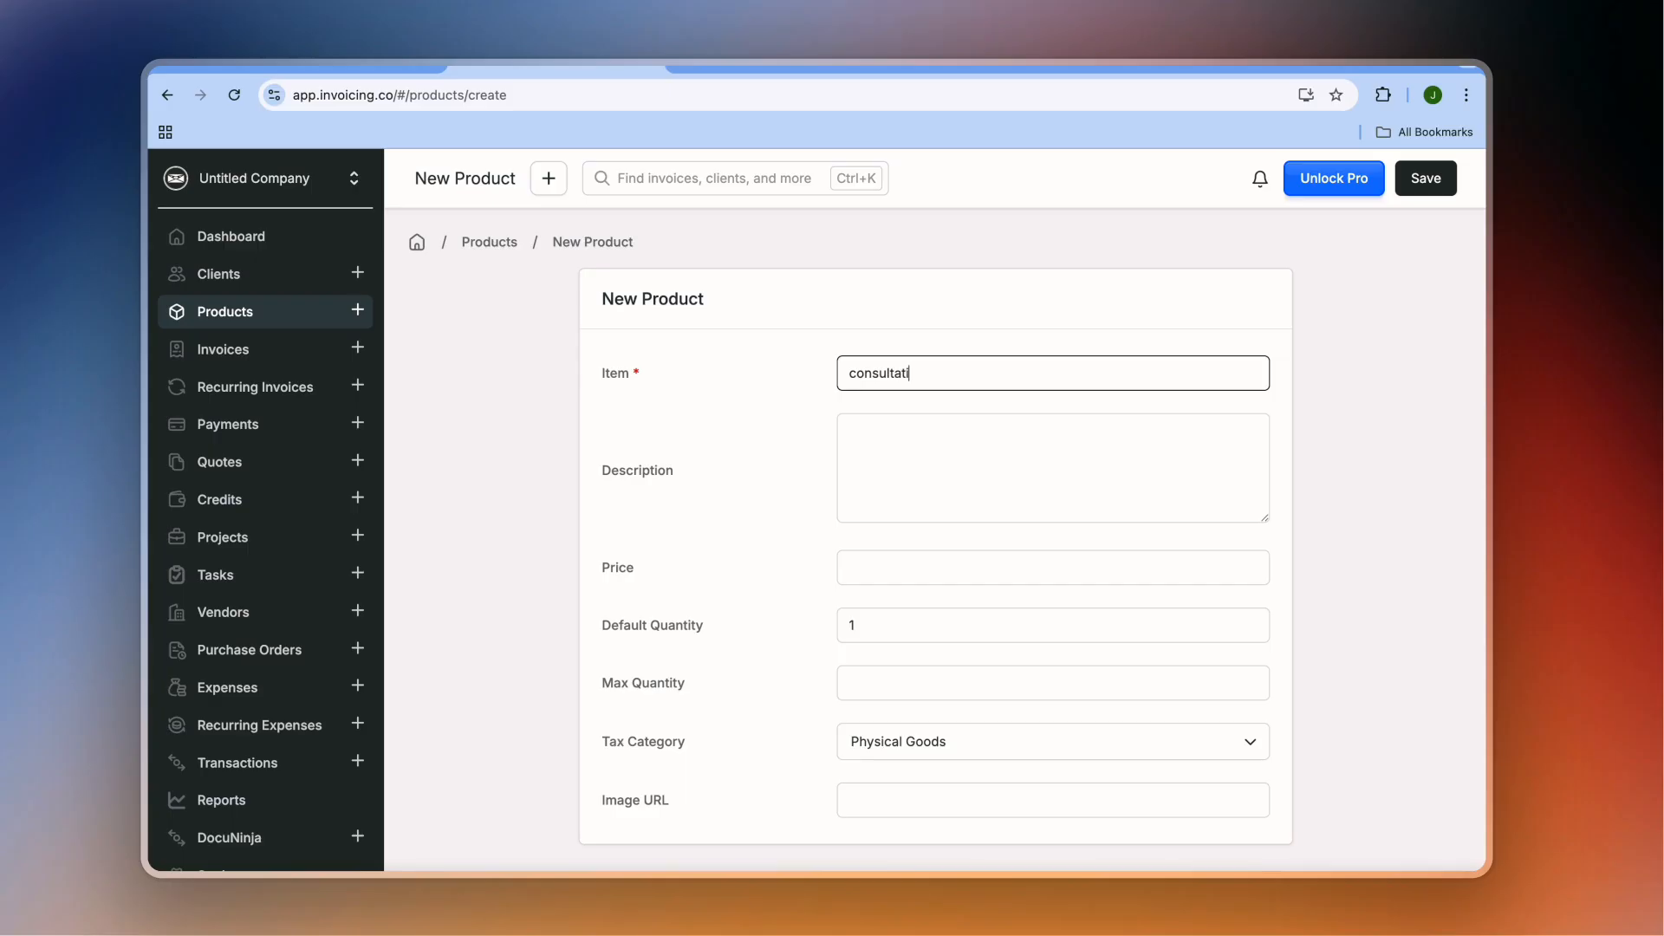
click(928, 453)
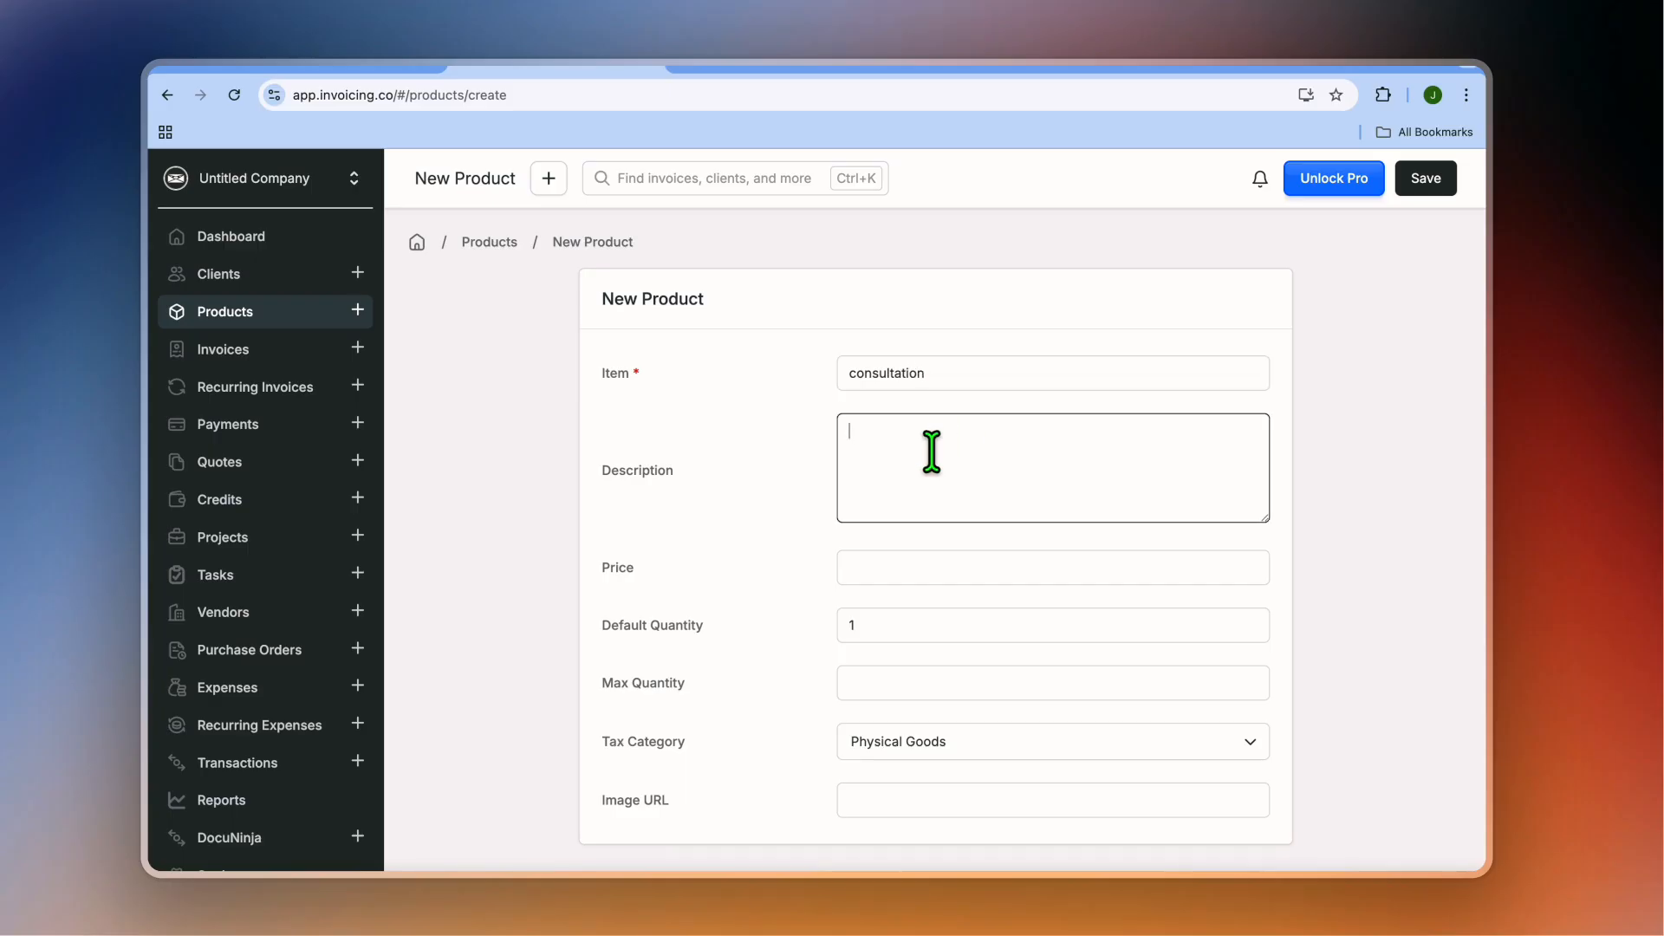
click(916, 575)
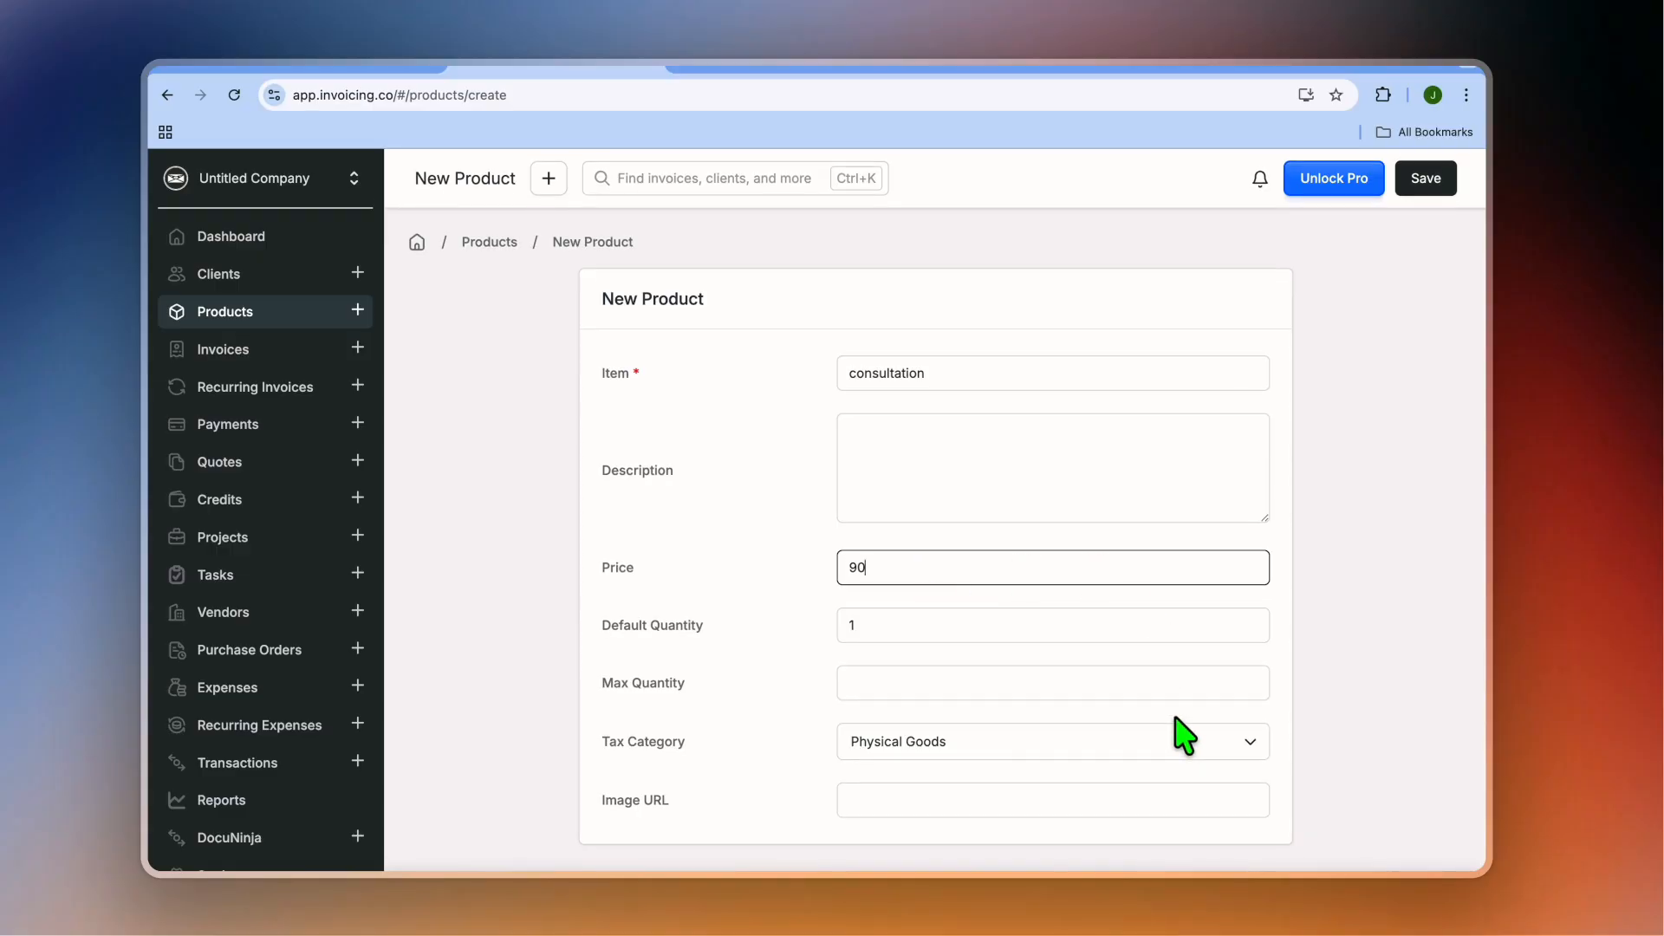
Step: Set the consultation product's tax category to Services, leave the image URL empty, and save the product
click(1032, 746)
click(1032, 745)
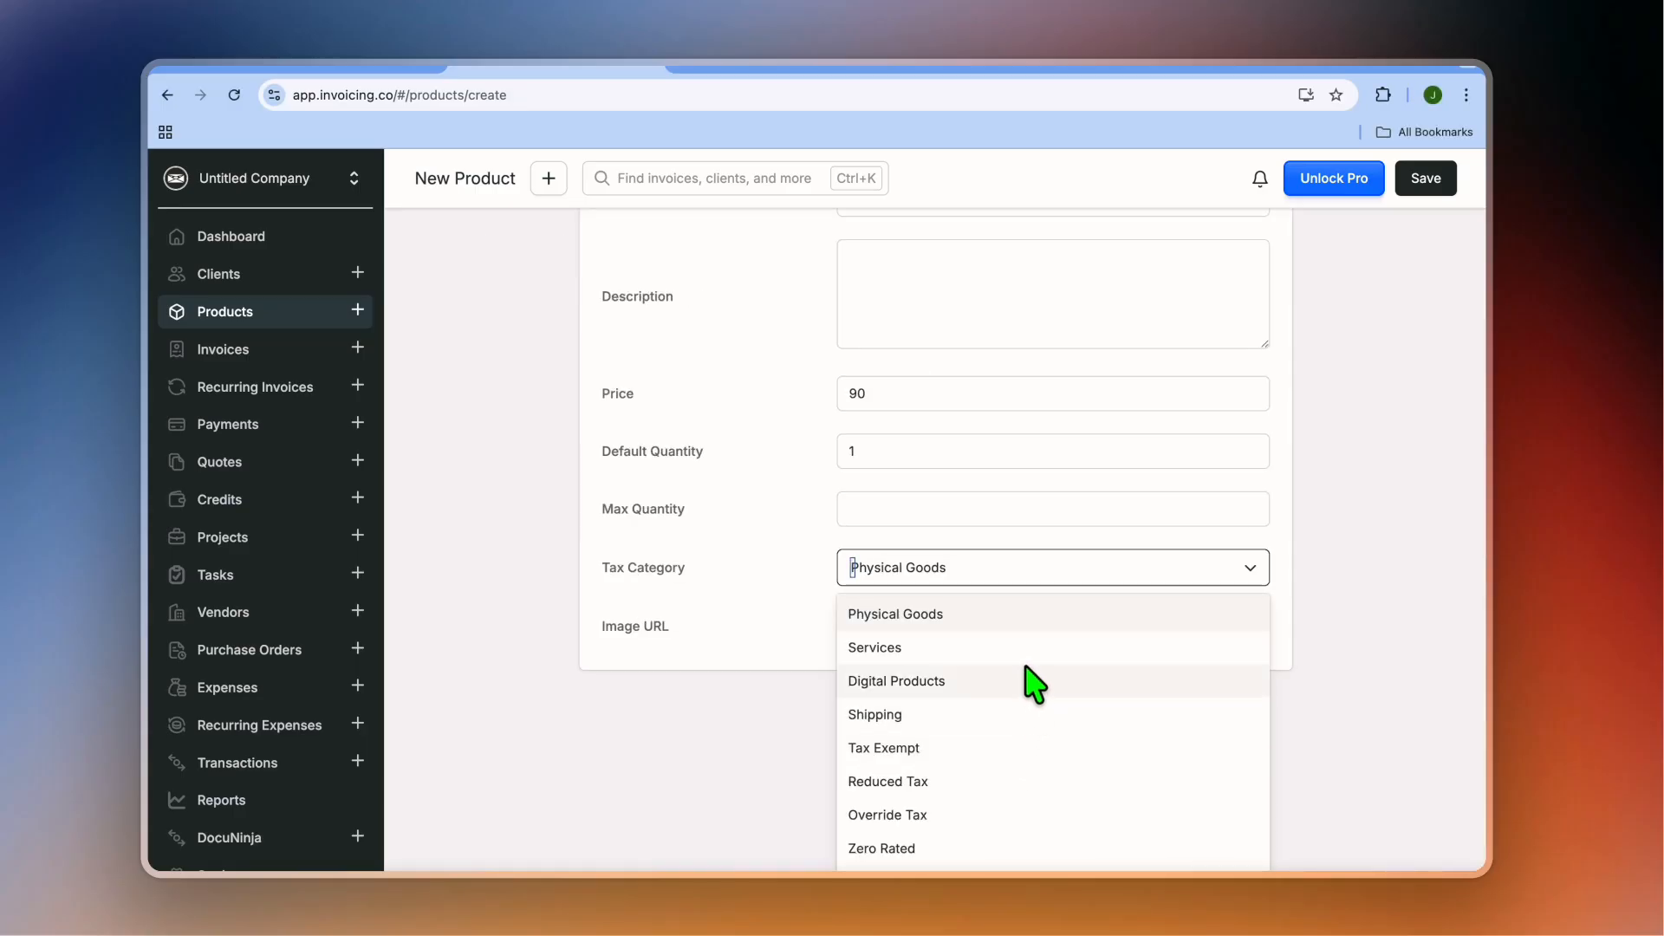
scroll(1030, 669, down, 1)
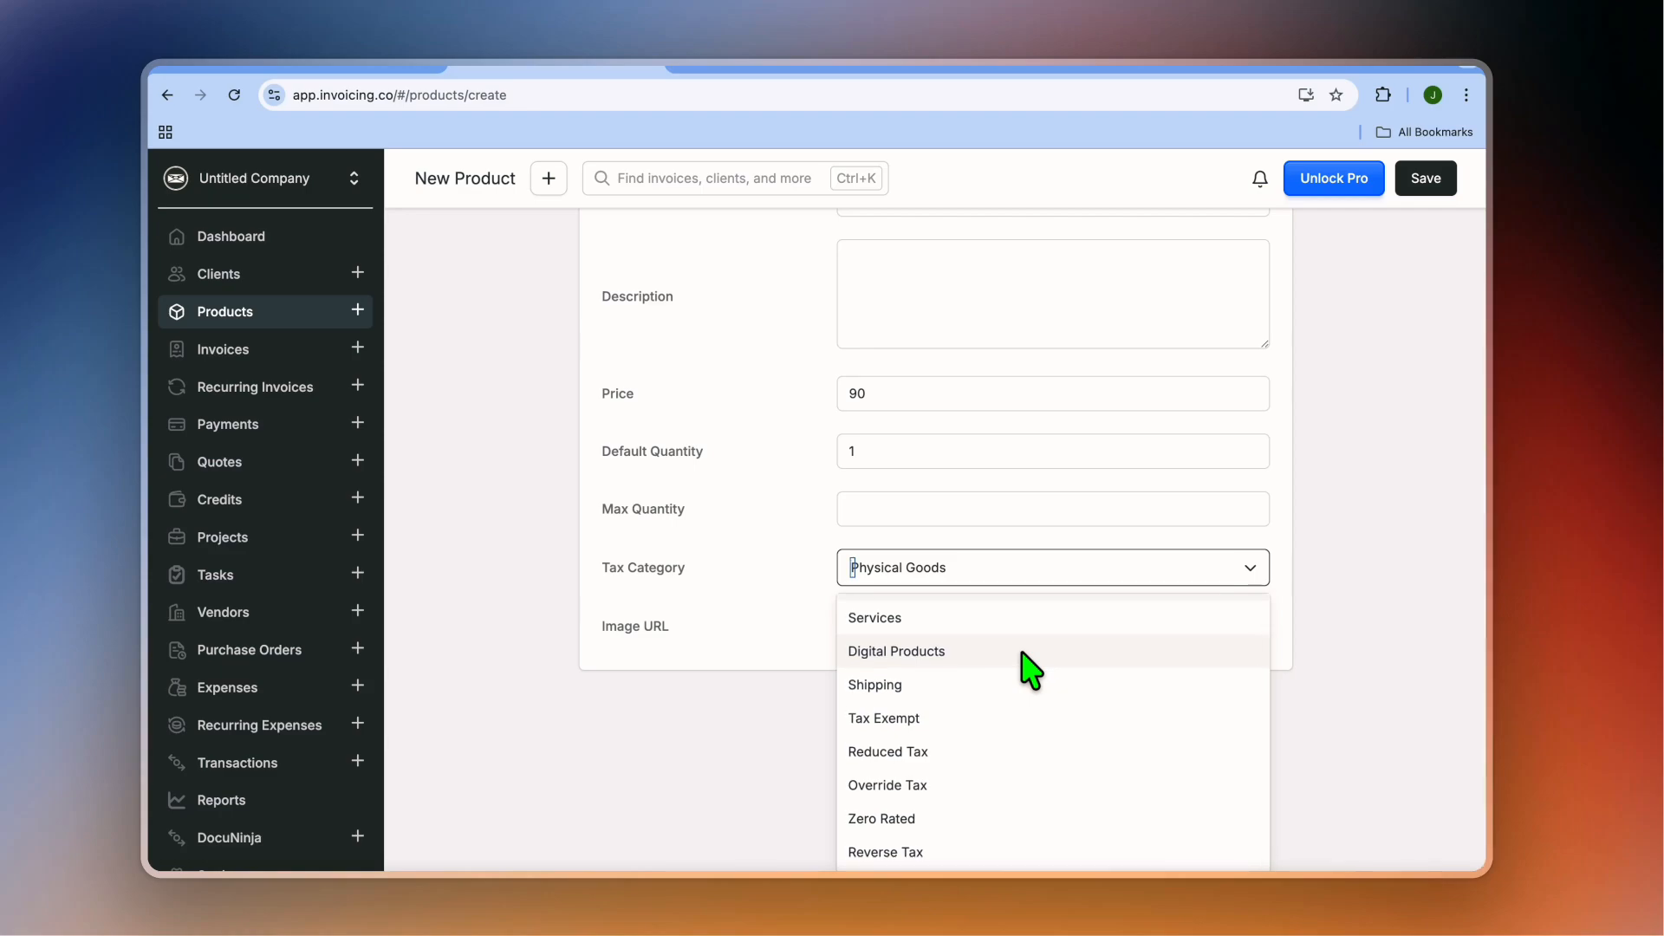
scroll(1019, 669, up, 1)
click(1003, 650)
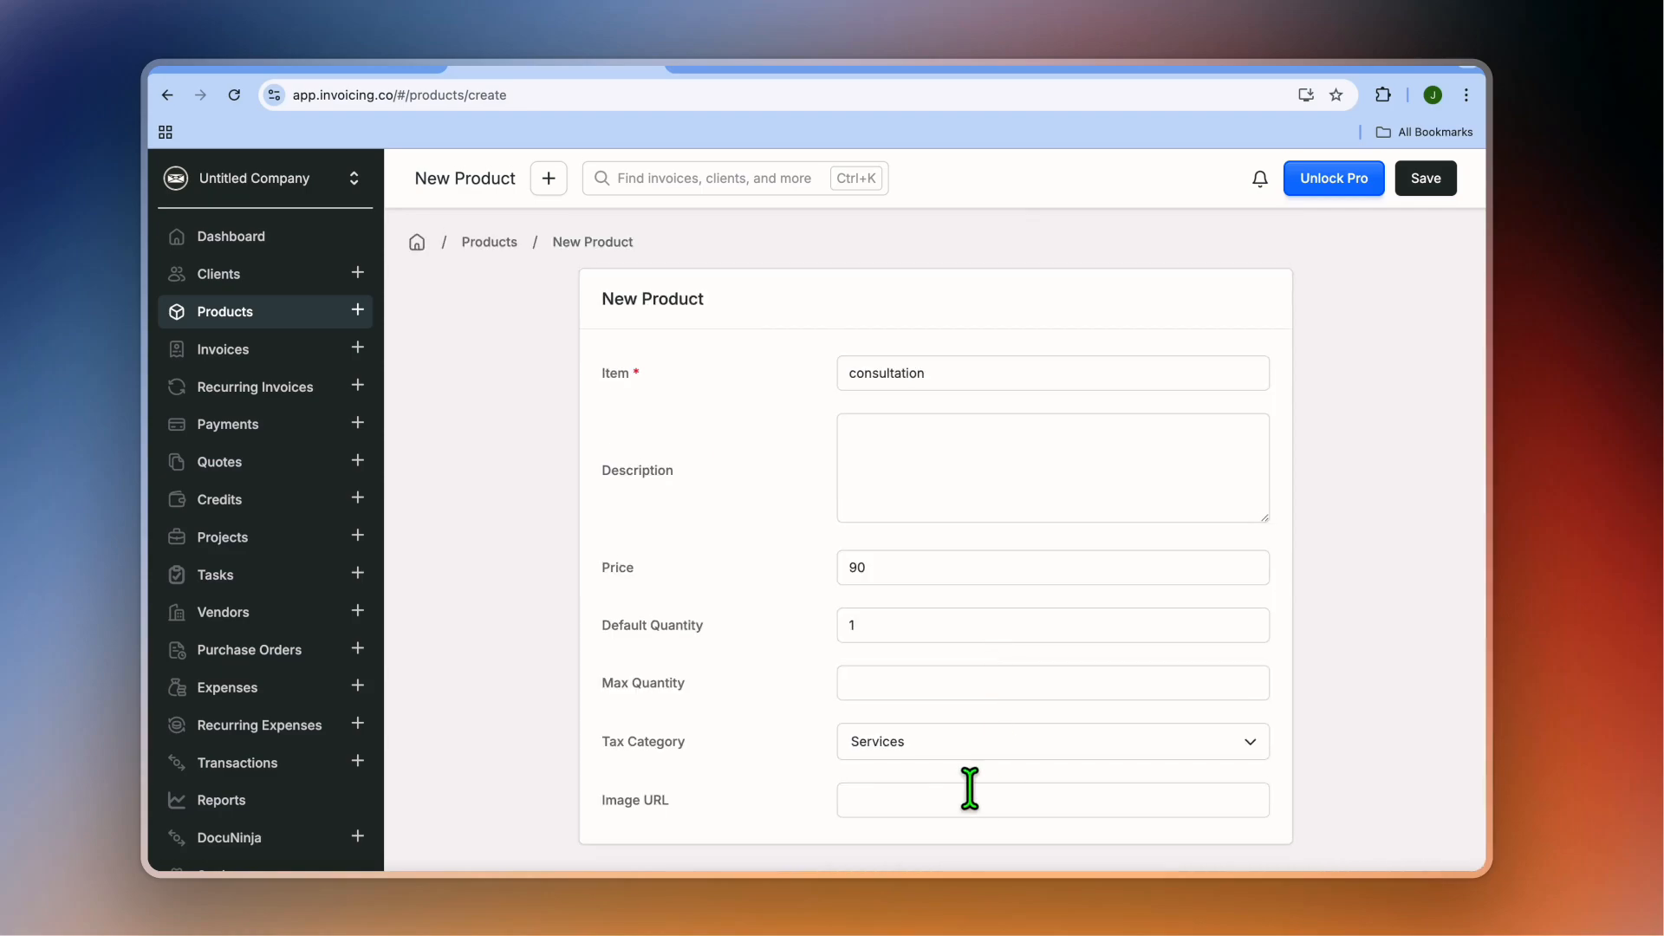
click(939, 803)
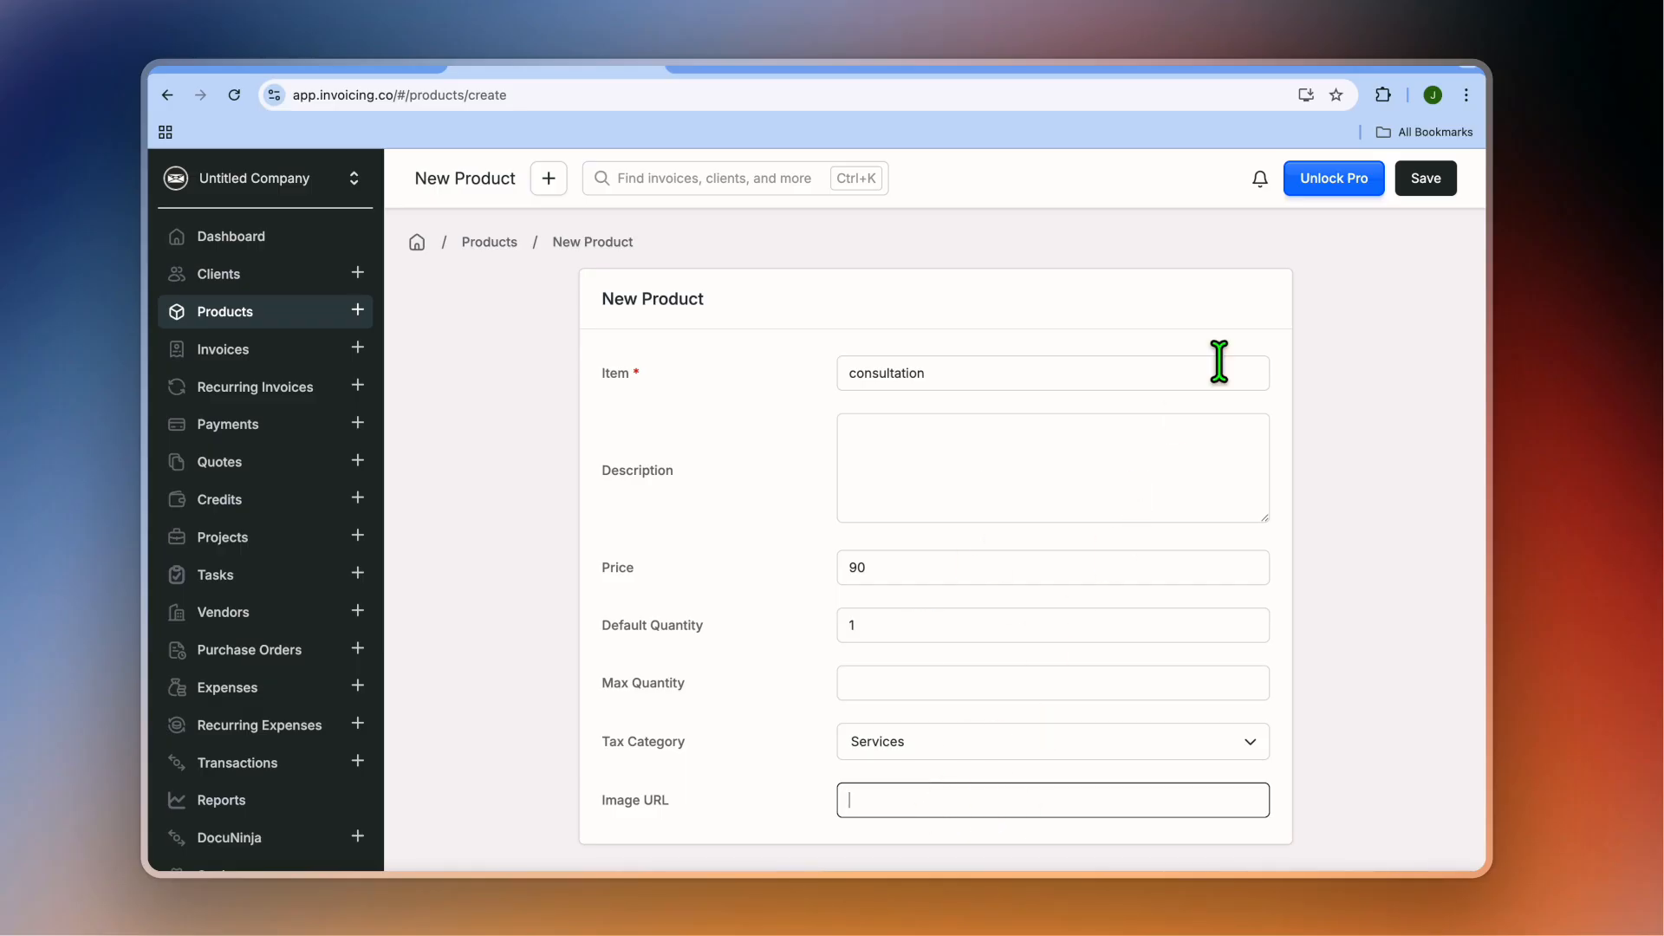
click(1428, 180)
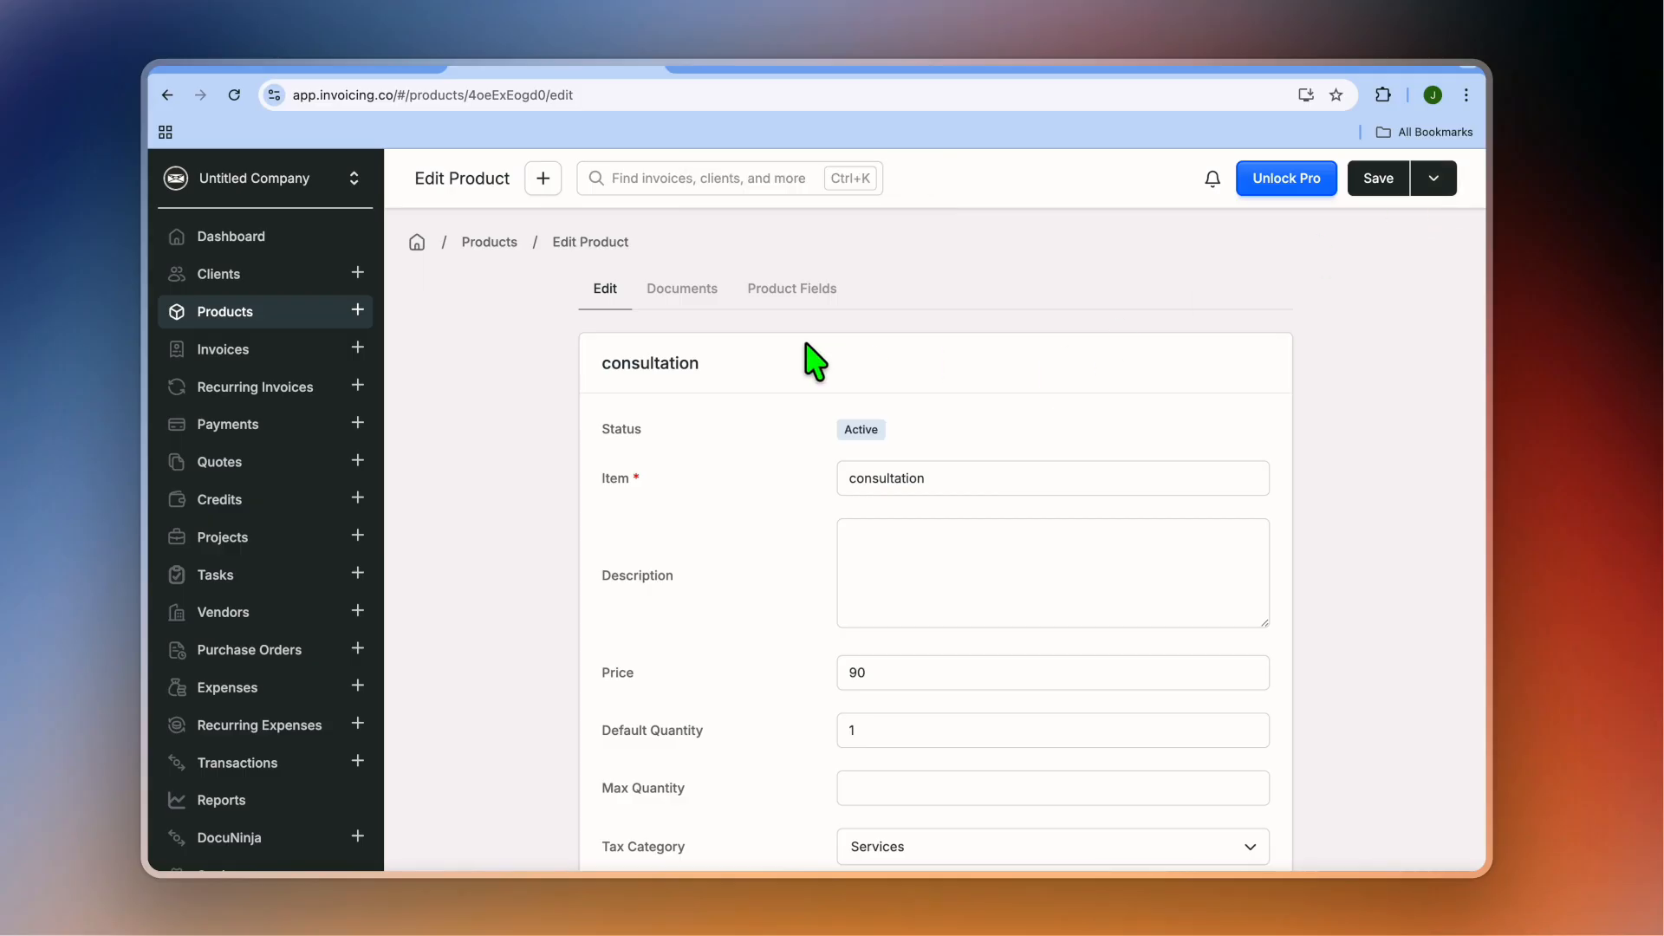
Step: Start a new client and enter the client's name and number in the company details
click(291, 277)
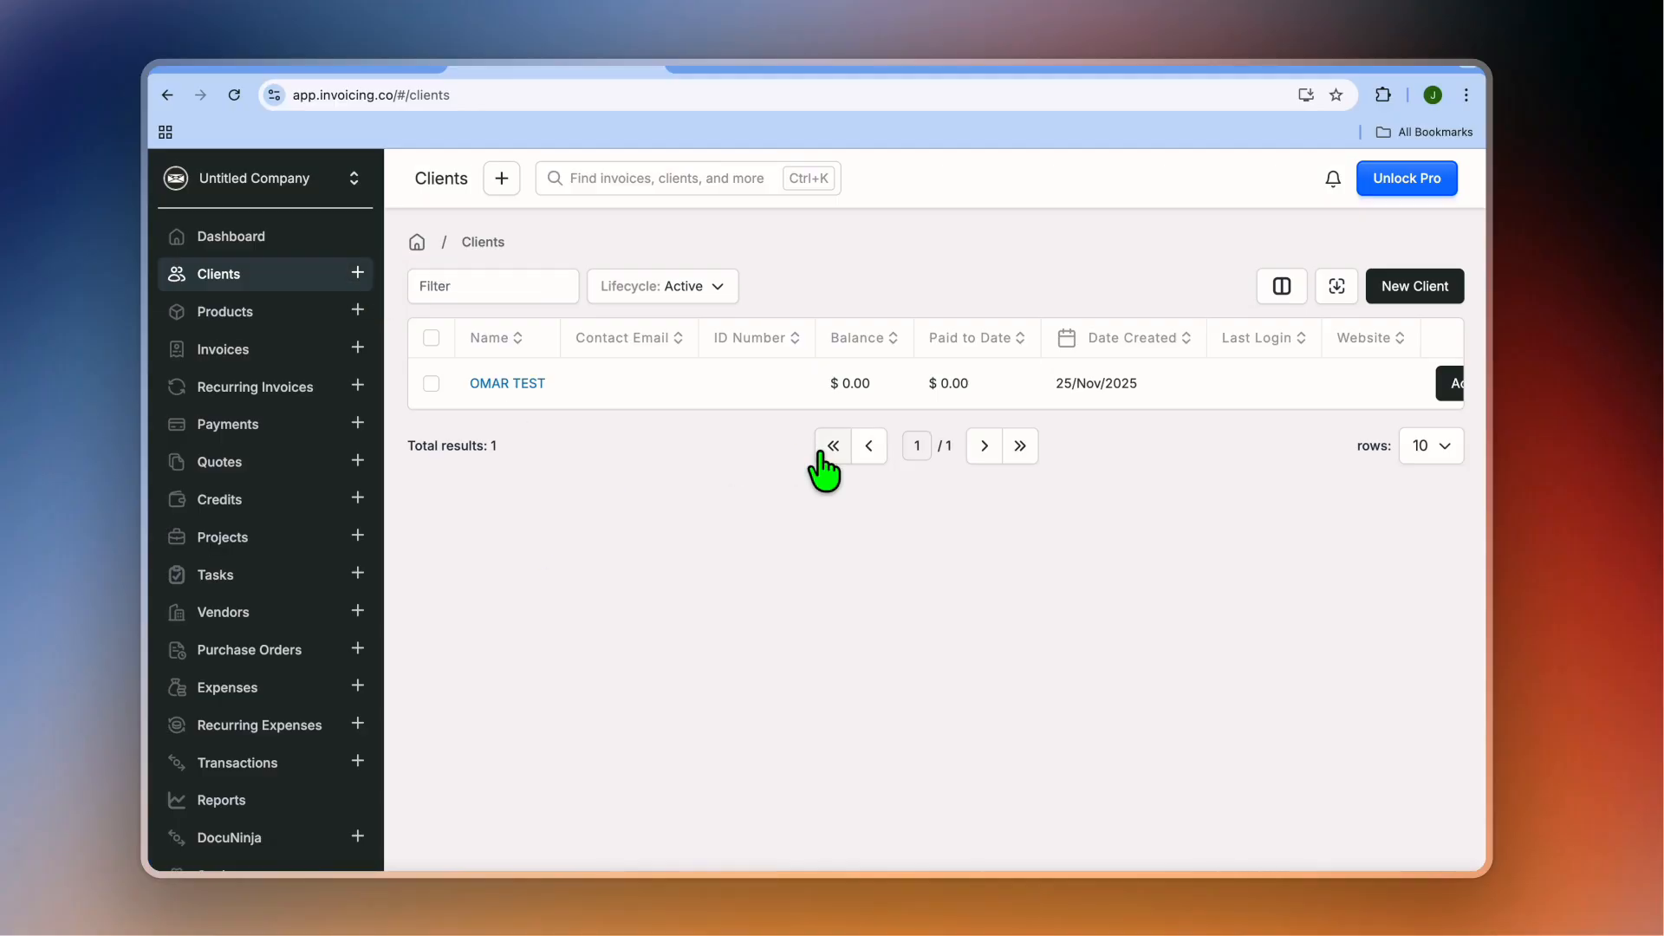
click(1415, 296)
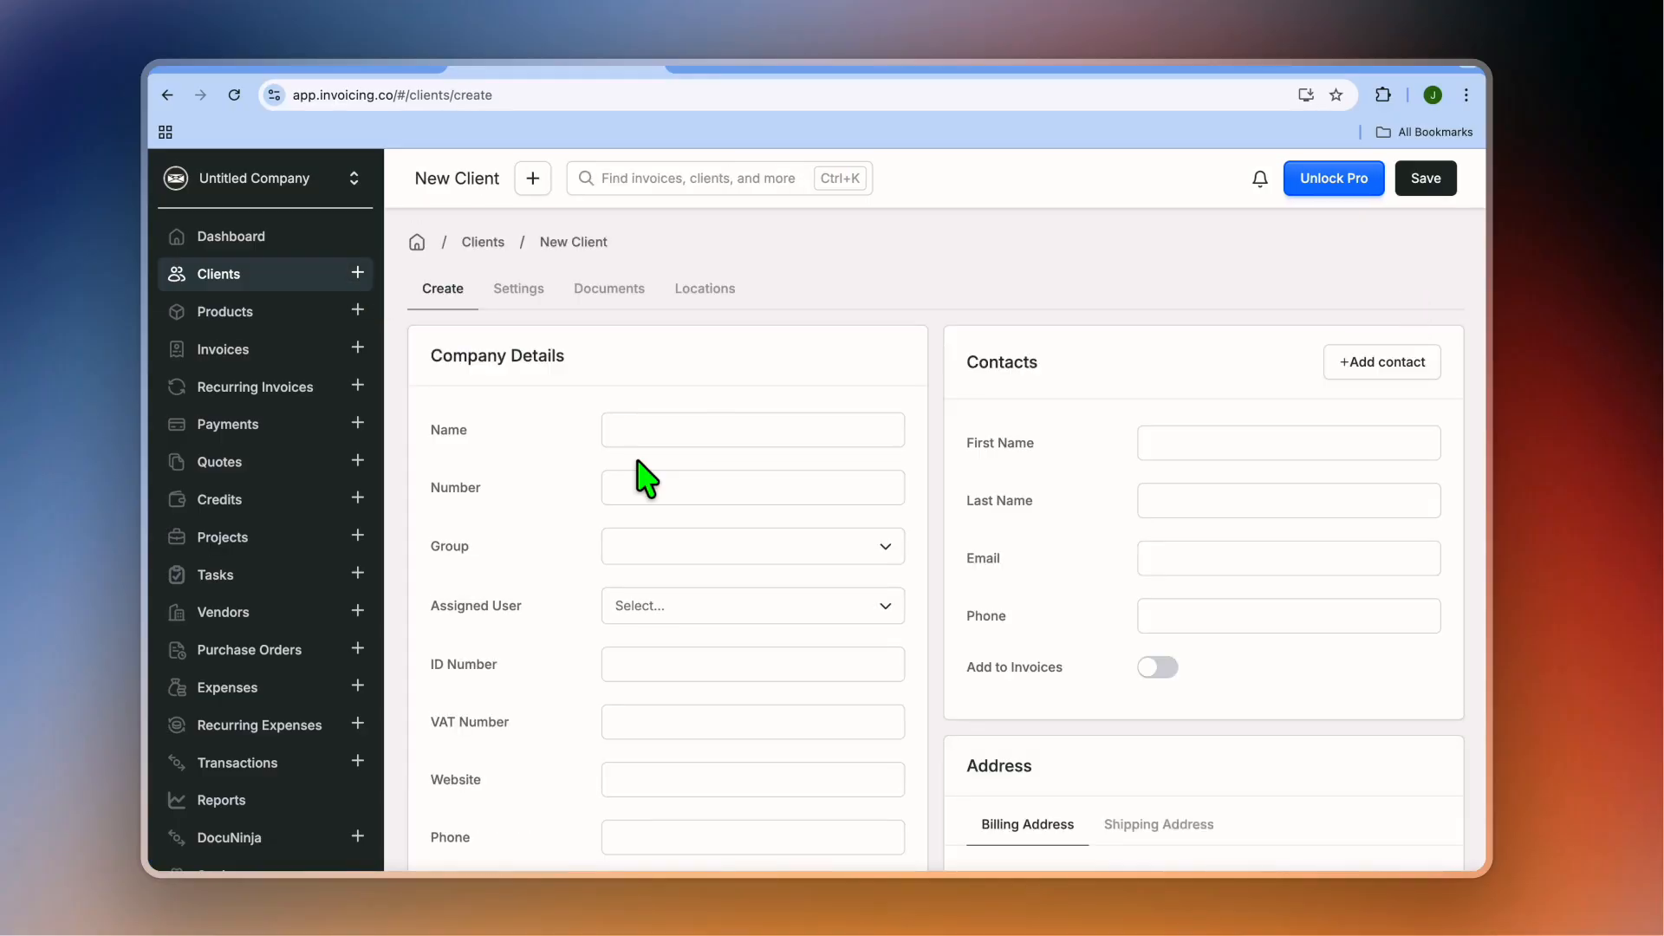
scroll(647, 476, down, 1)
click(648, 387)
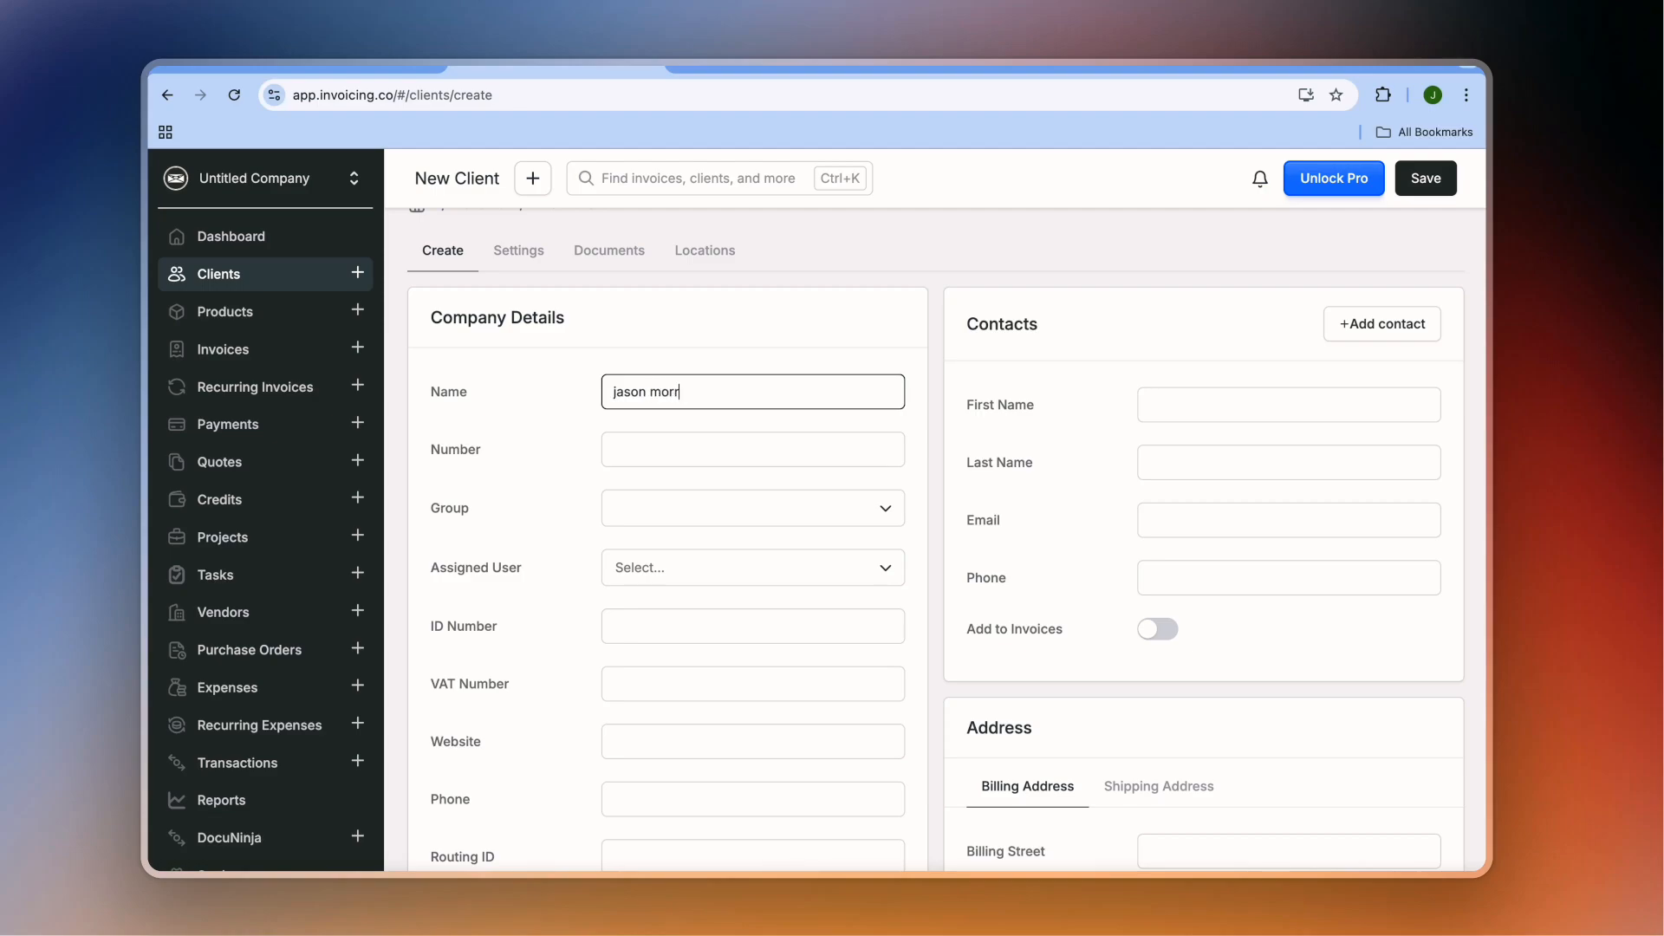
scroll(707, 429, down, 3)
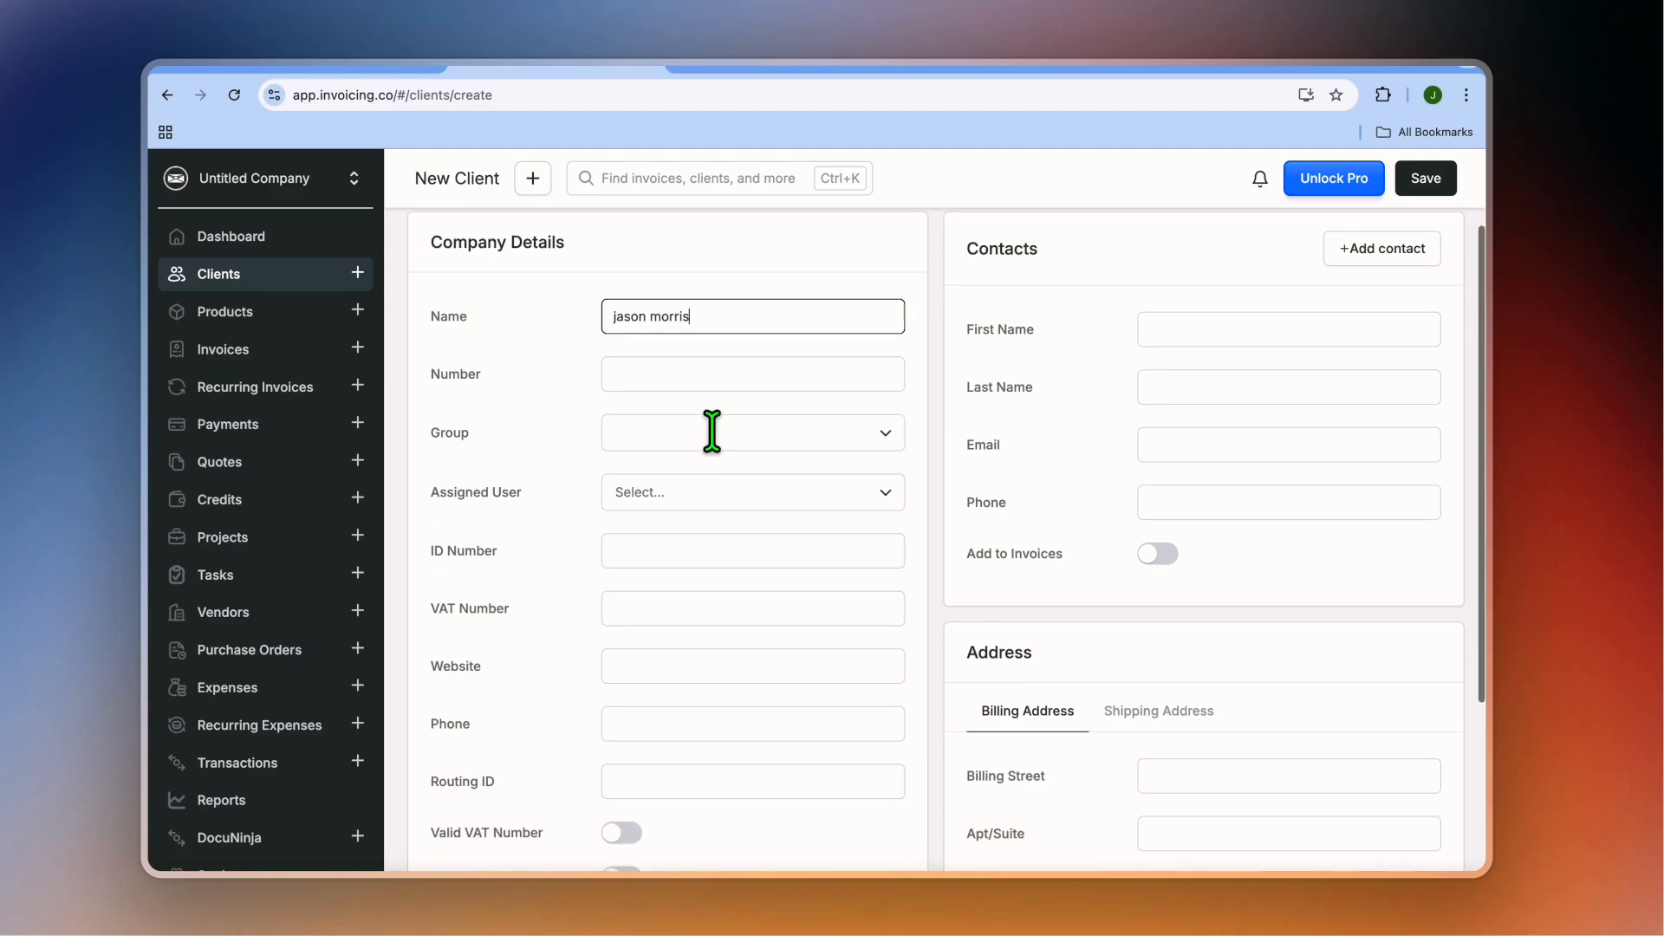
click(695, 336)
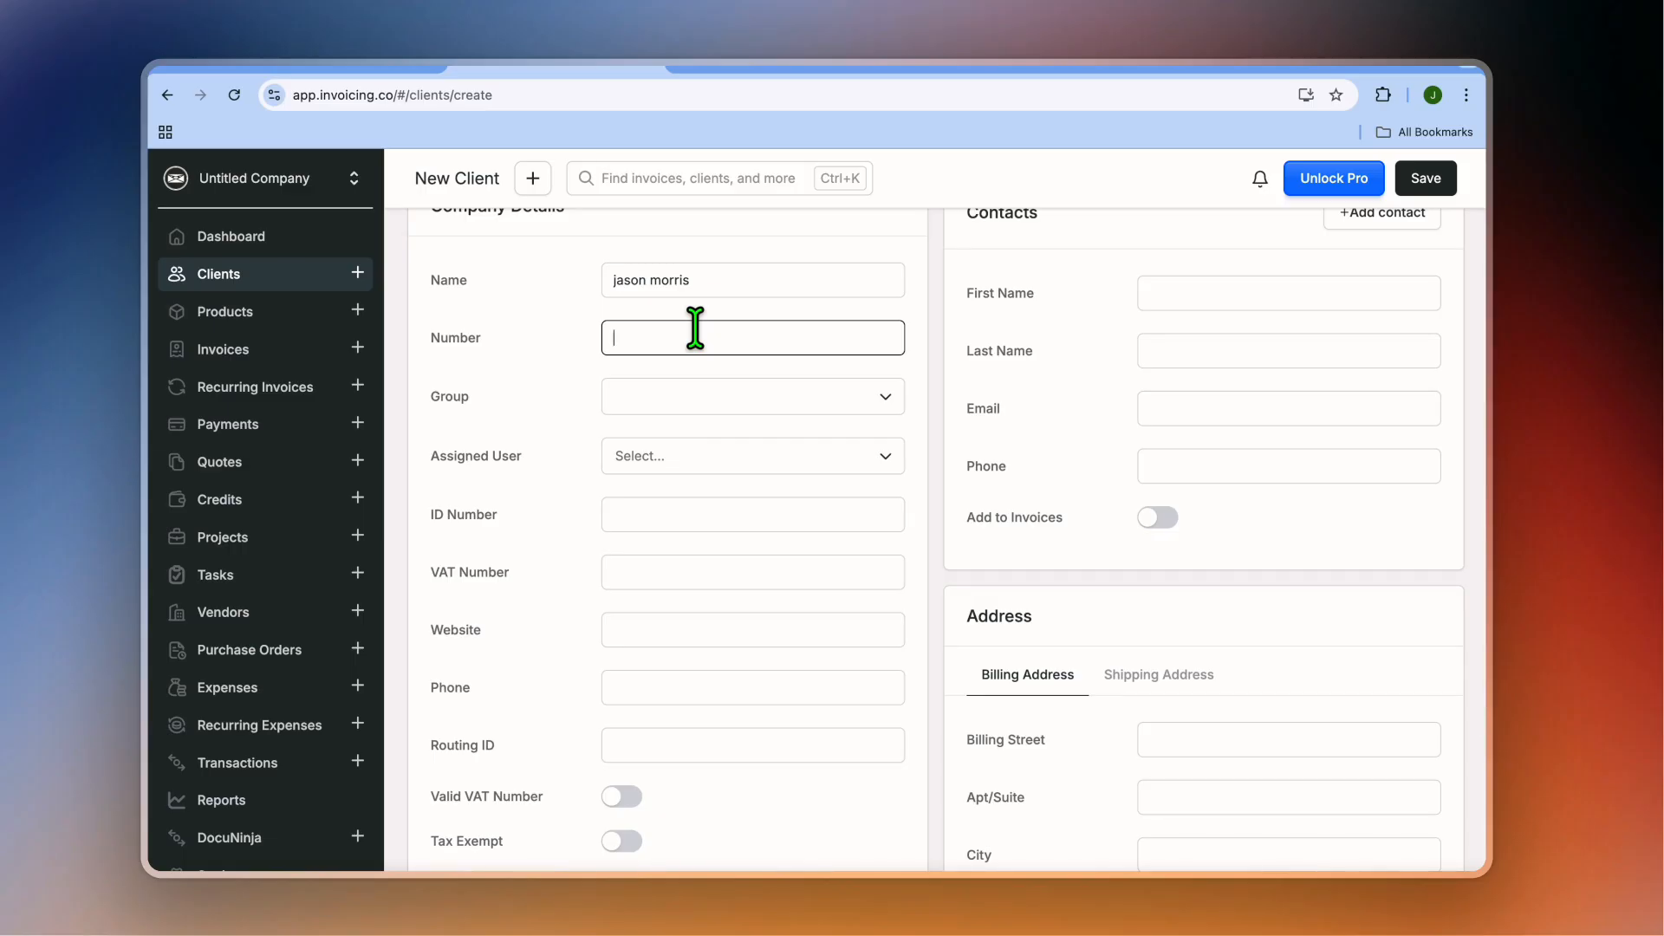
text(5)
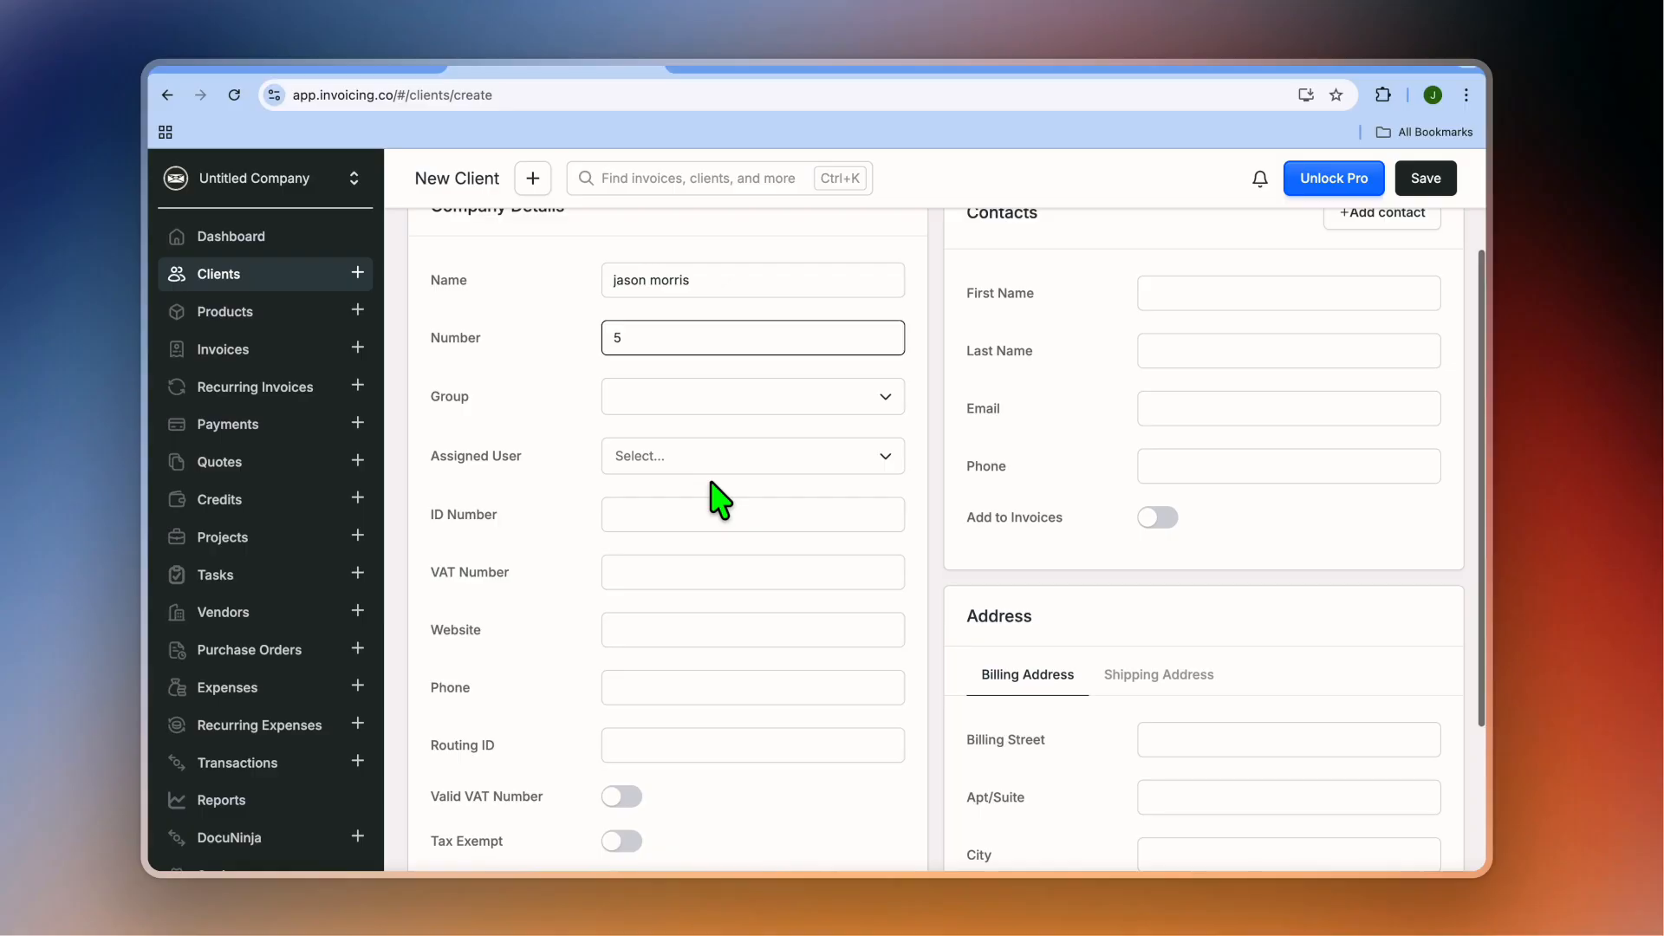
Step: Review the new client's remaining company details, including the assigned user and website fields
scroll(720, 494, down, 3)
click(802, 288)
click(808, 283)
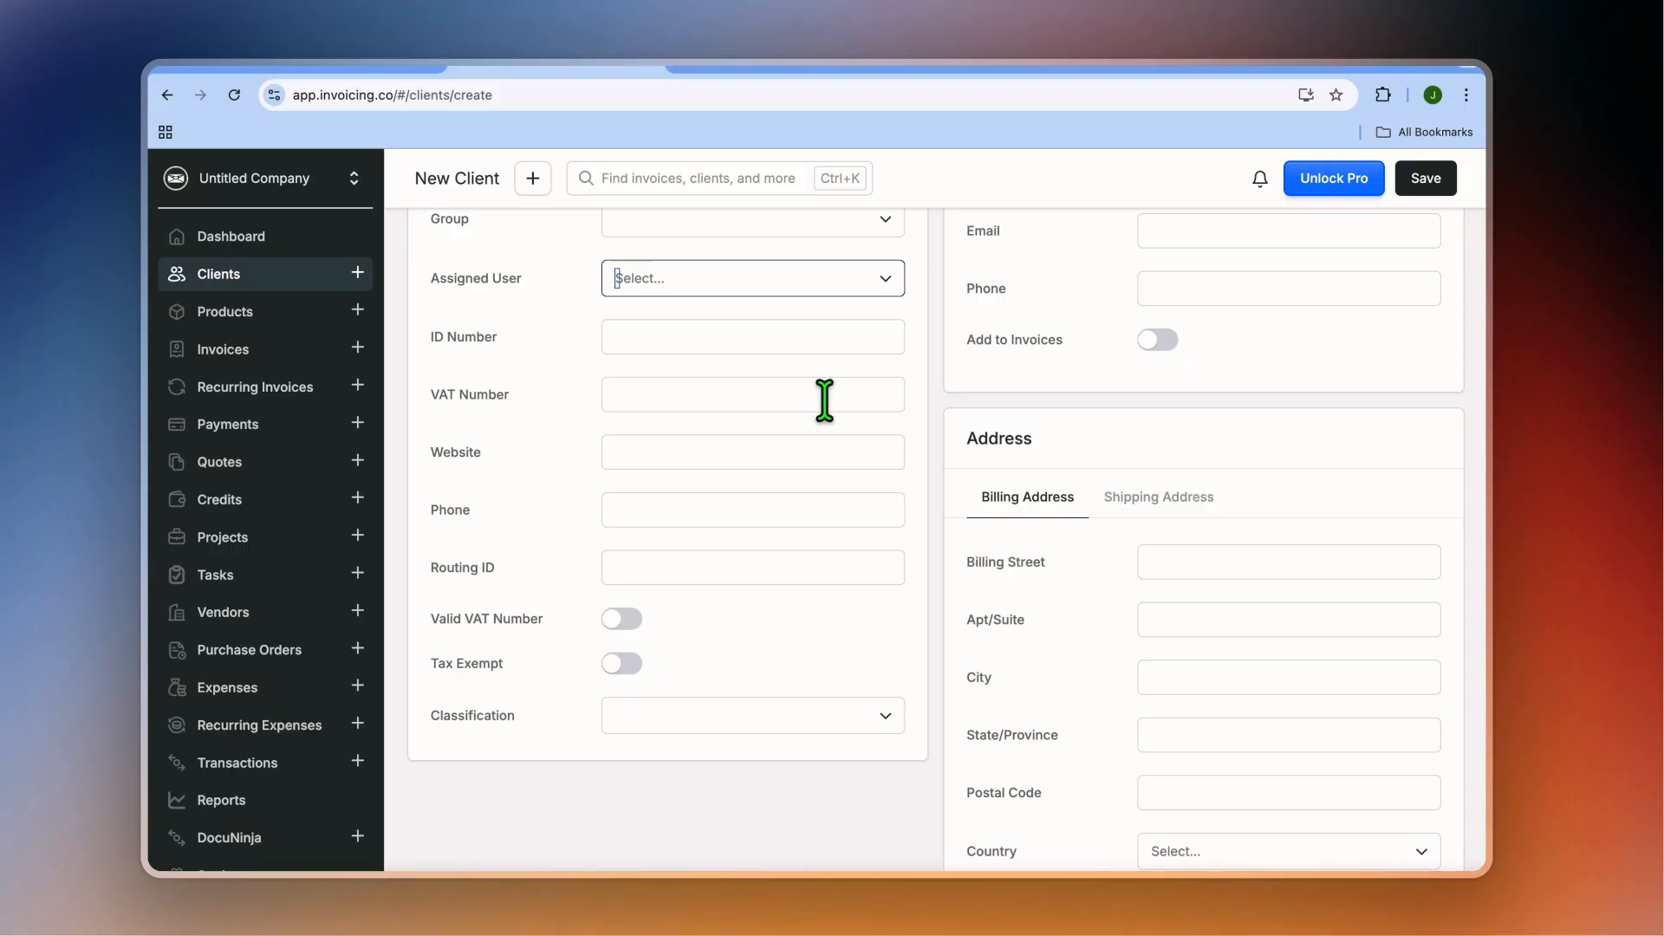
scroll(824, 400, down, 1)
click(728, 419)
scroll(720, 591, down, 1)
scroll(728, 607, up, 5)
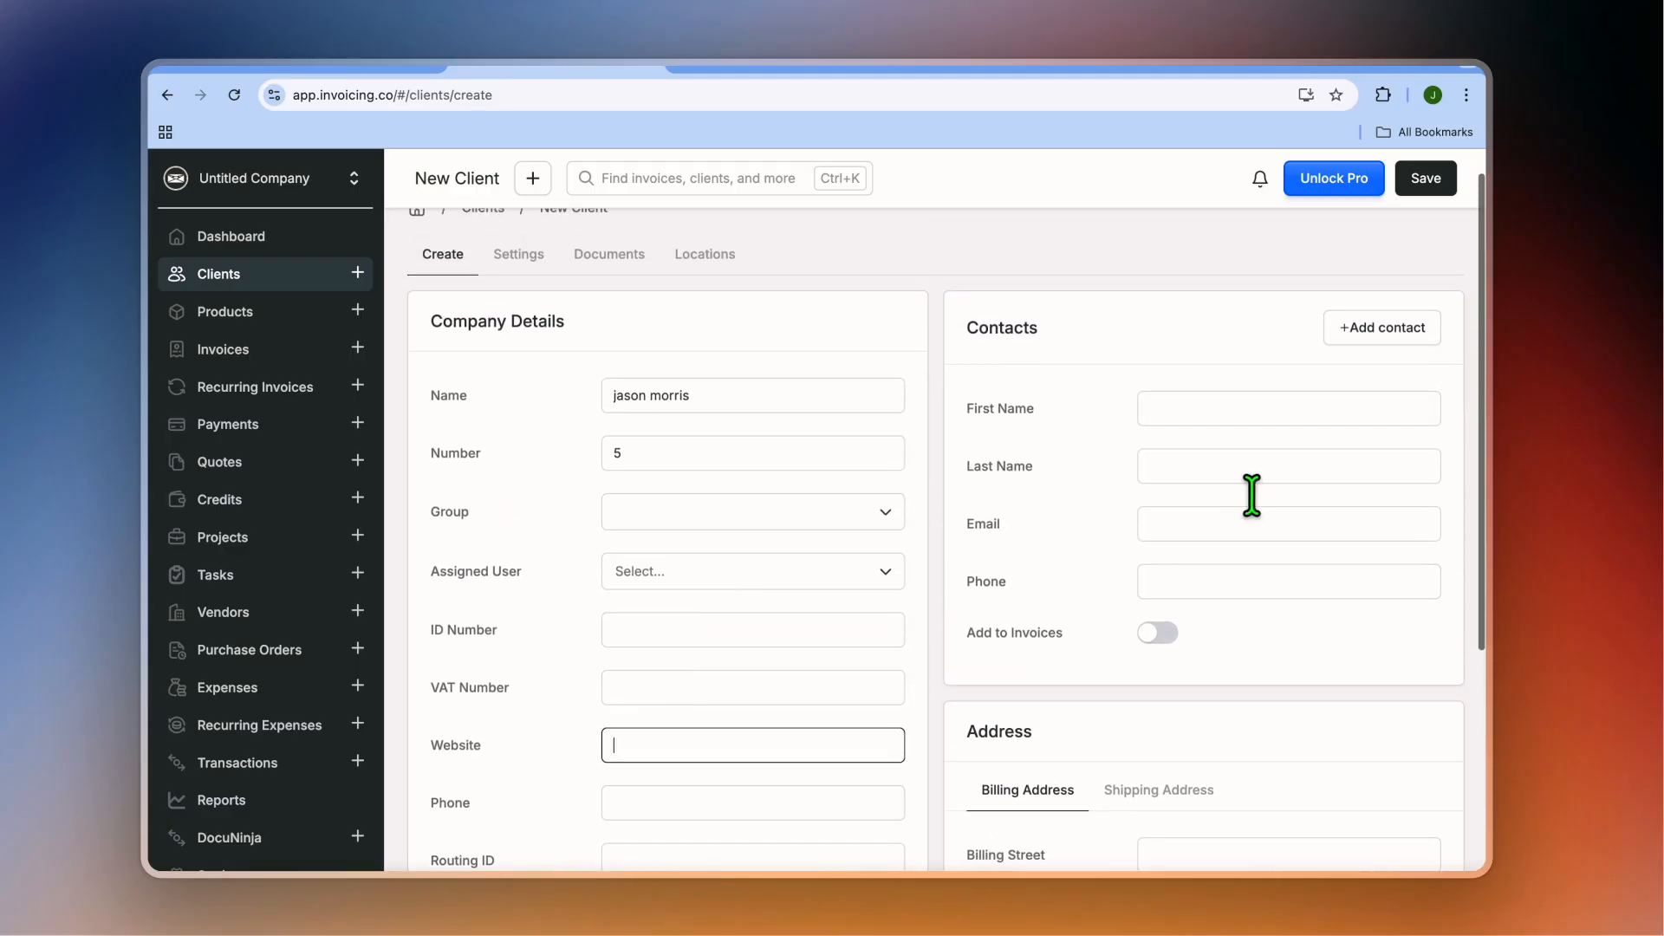
Step: Check the new client's contact email and address fields without filling in the email, and save the client
click(1181, 524)
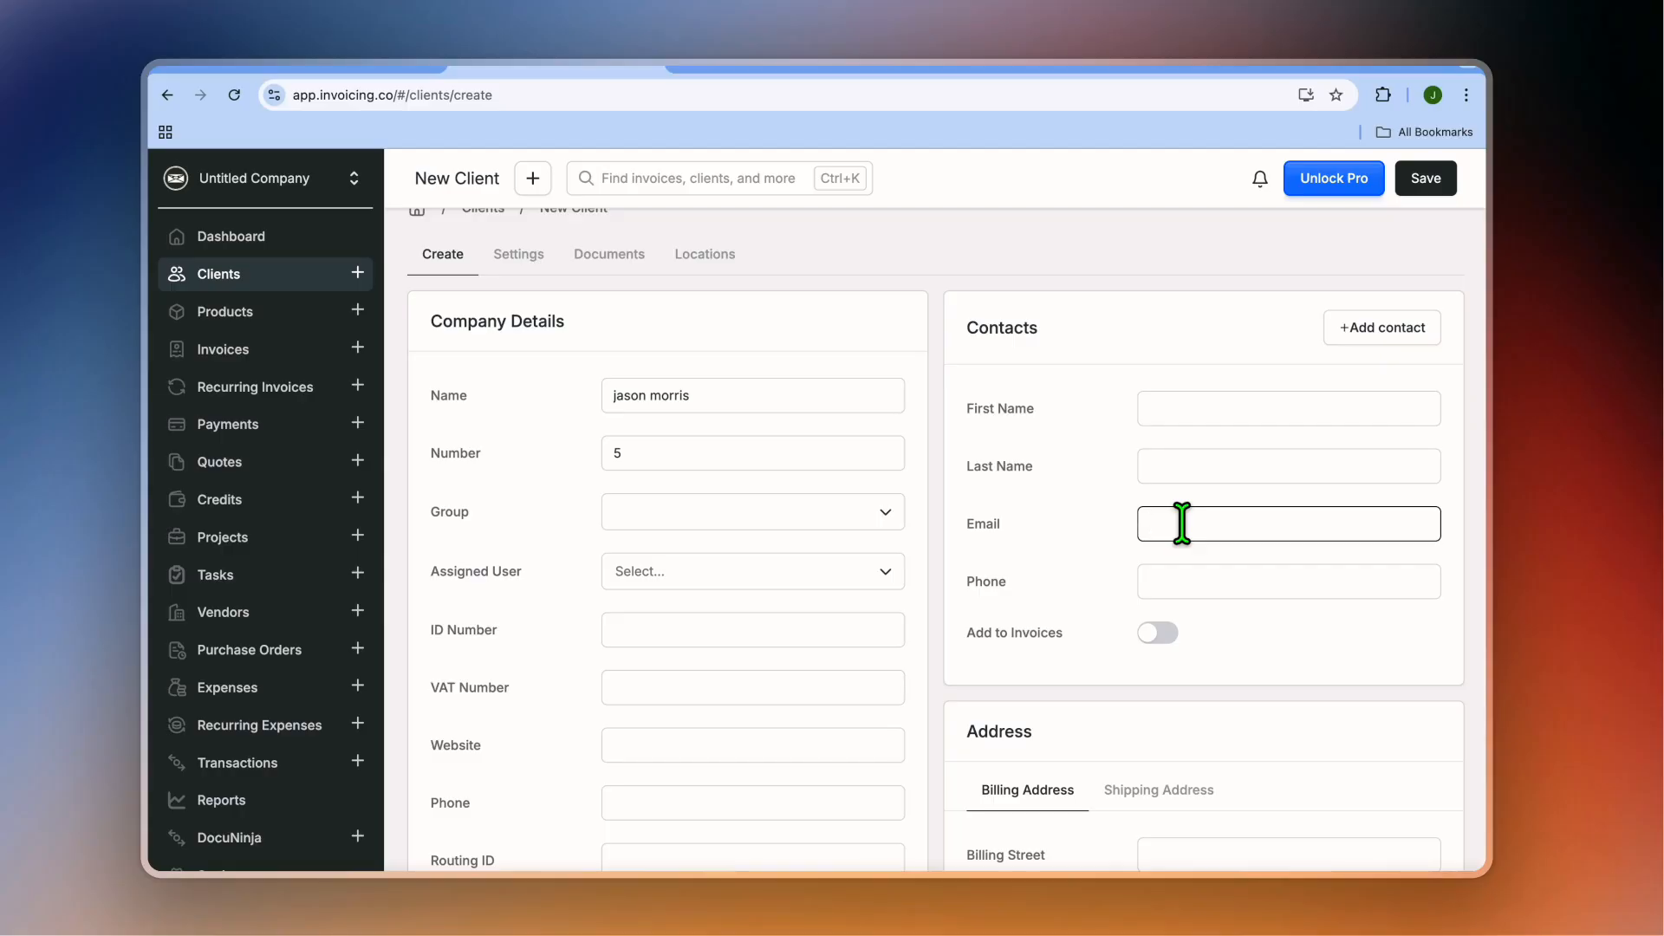
scroll(1219, 743, down, 5)
scroll(1218, 746, up, 5)
click(1429, 184)
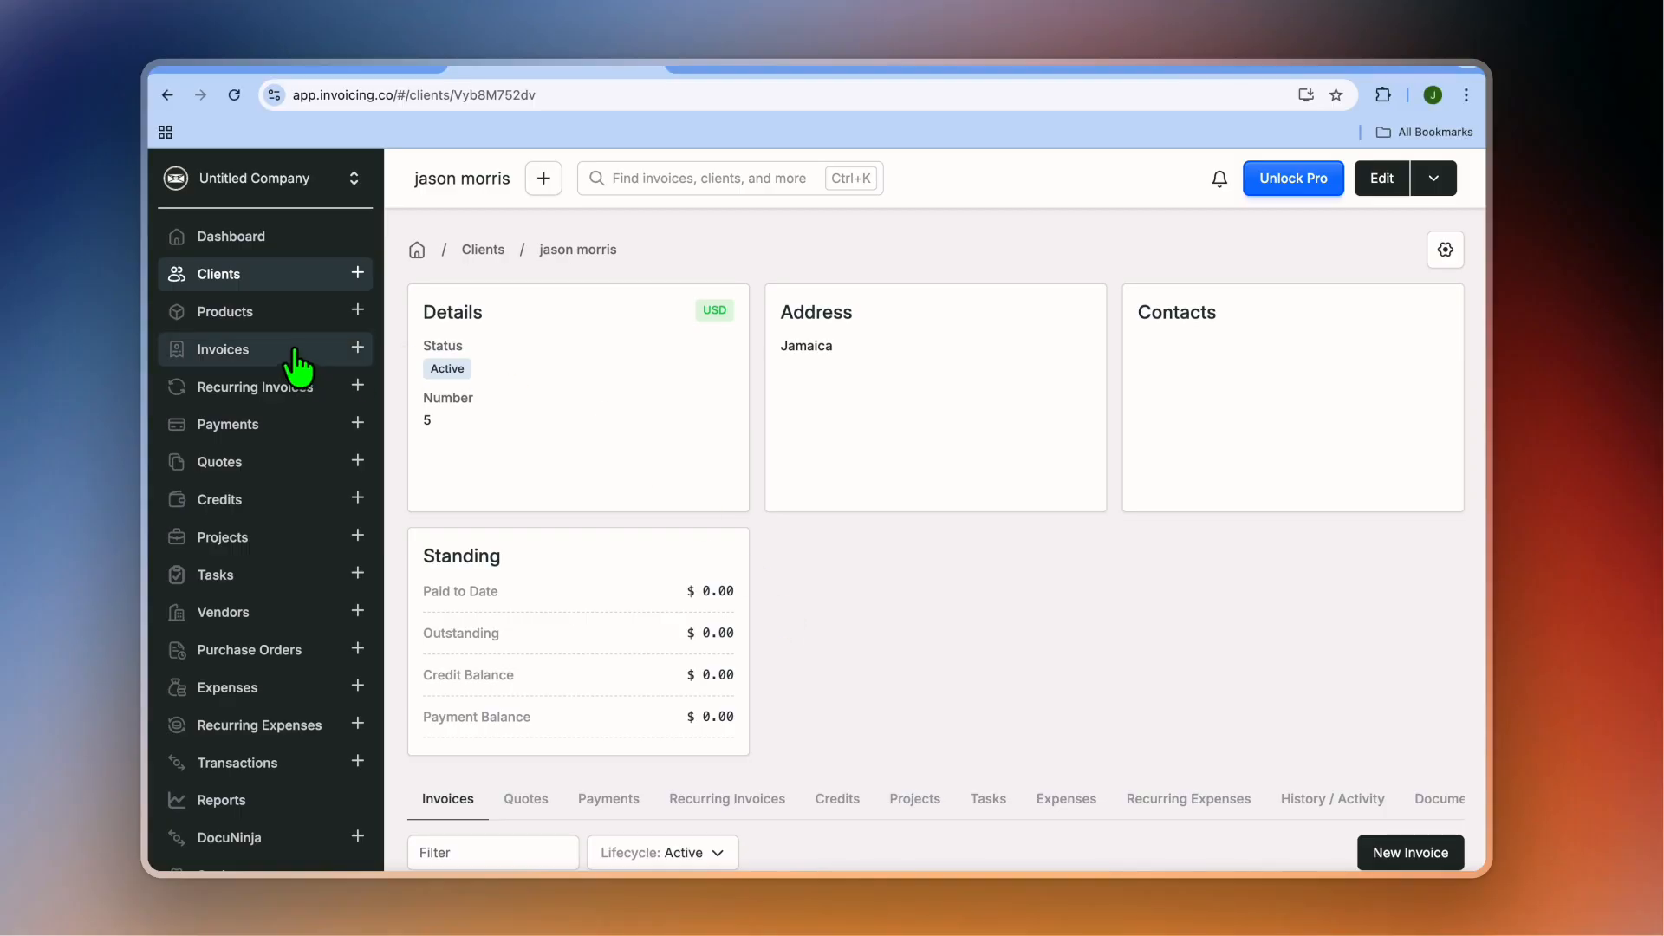
Step: Create a new invoice for the newly added client and set its due date to 03/19/2026
click(334, 368)
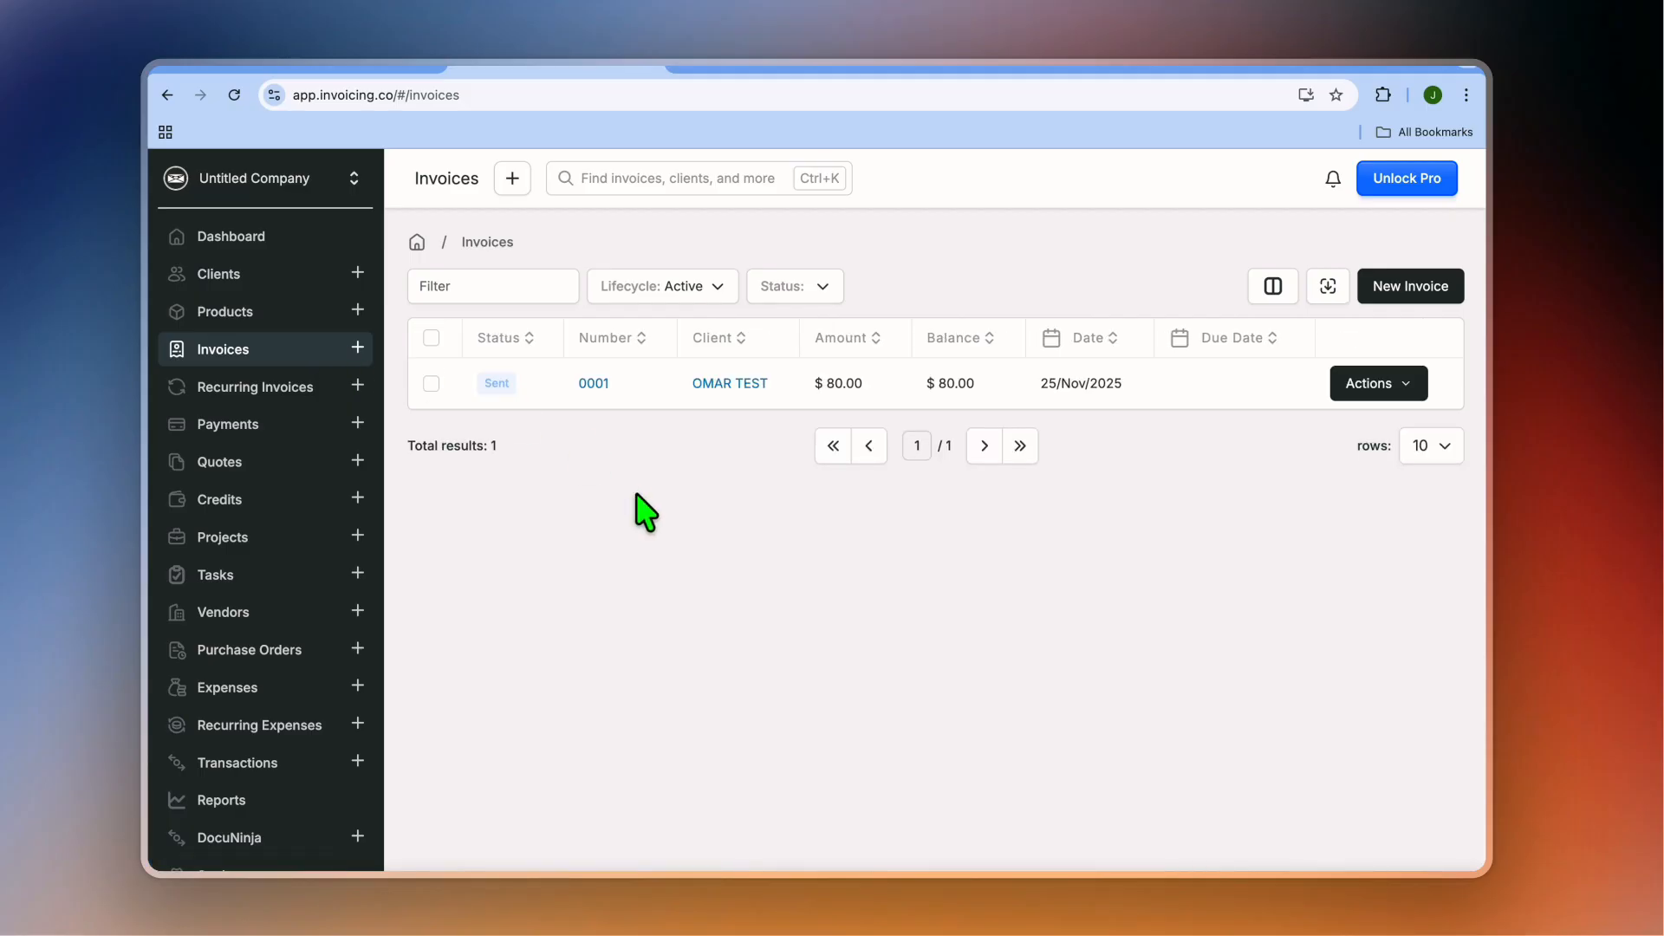
click(1412, 293)
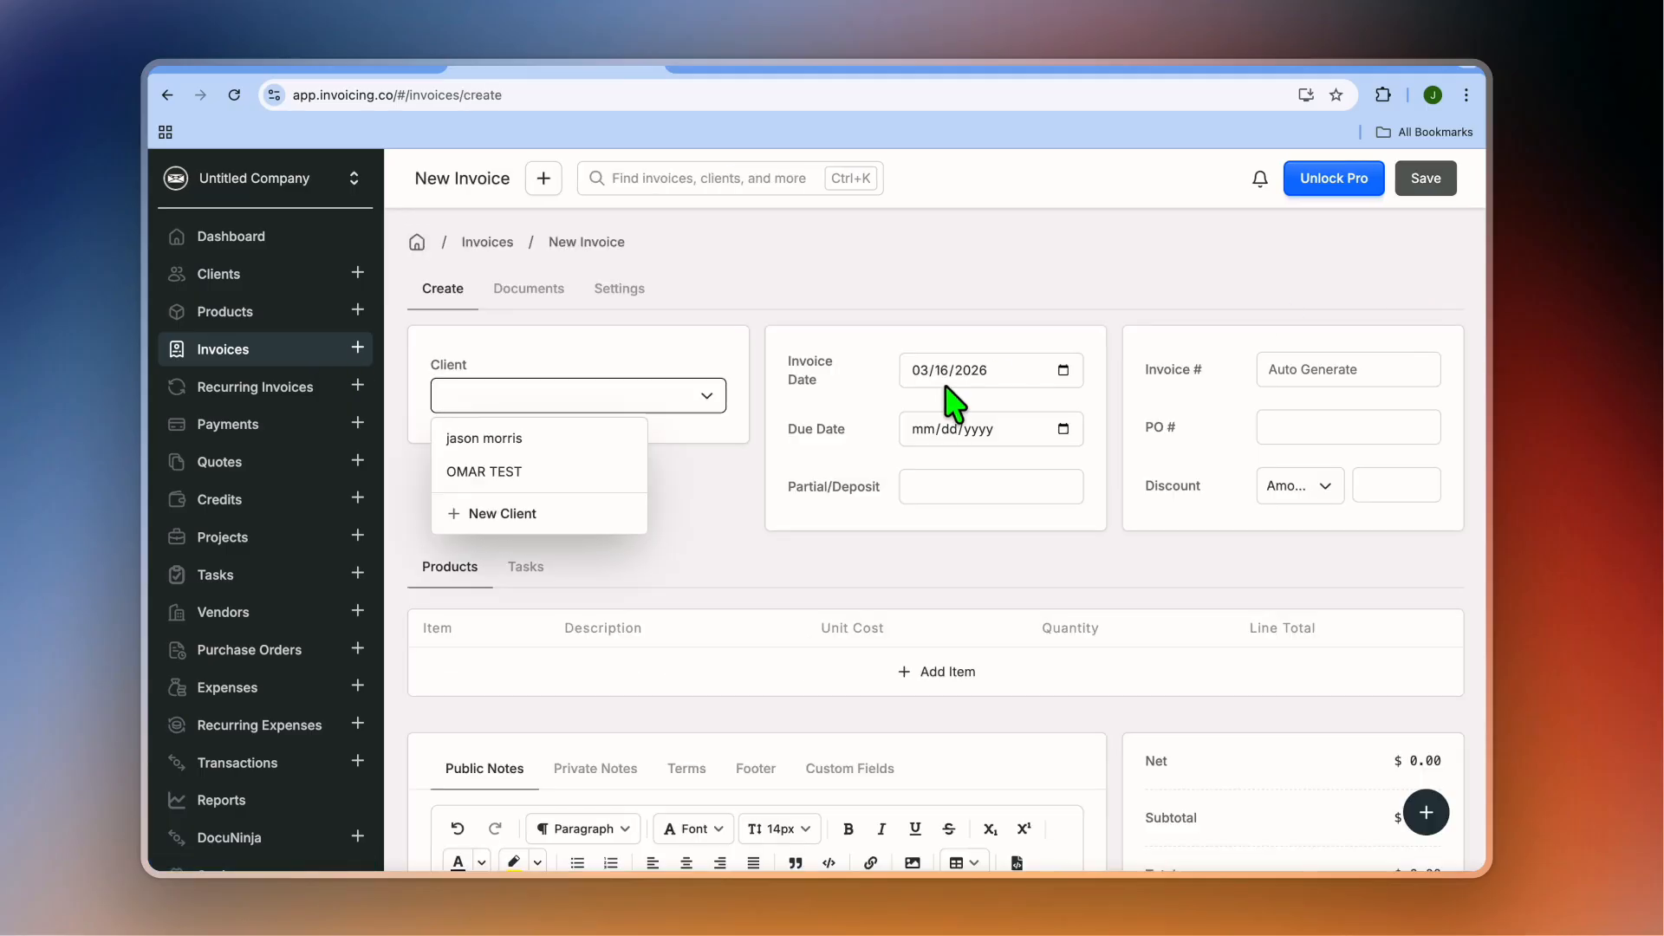
click(590, 440)
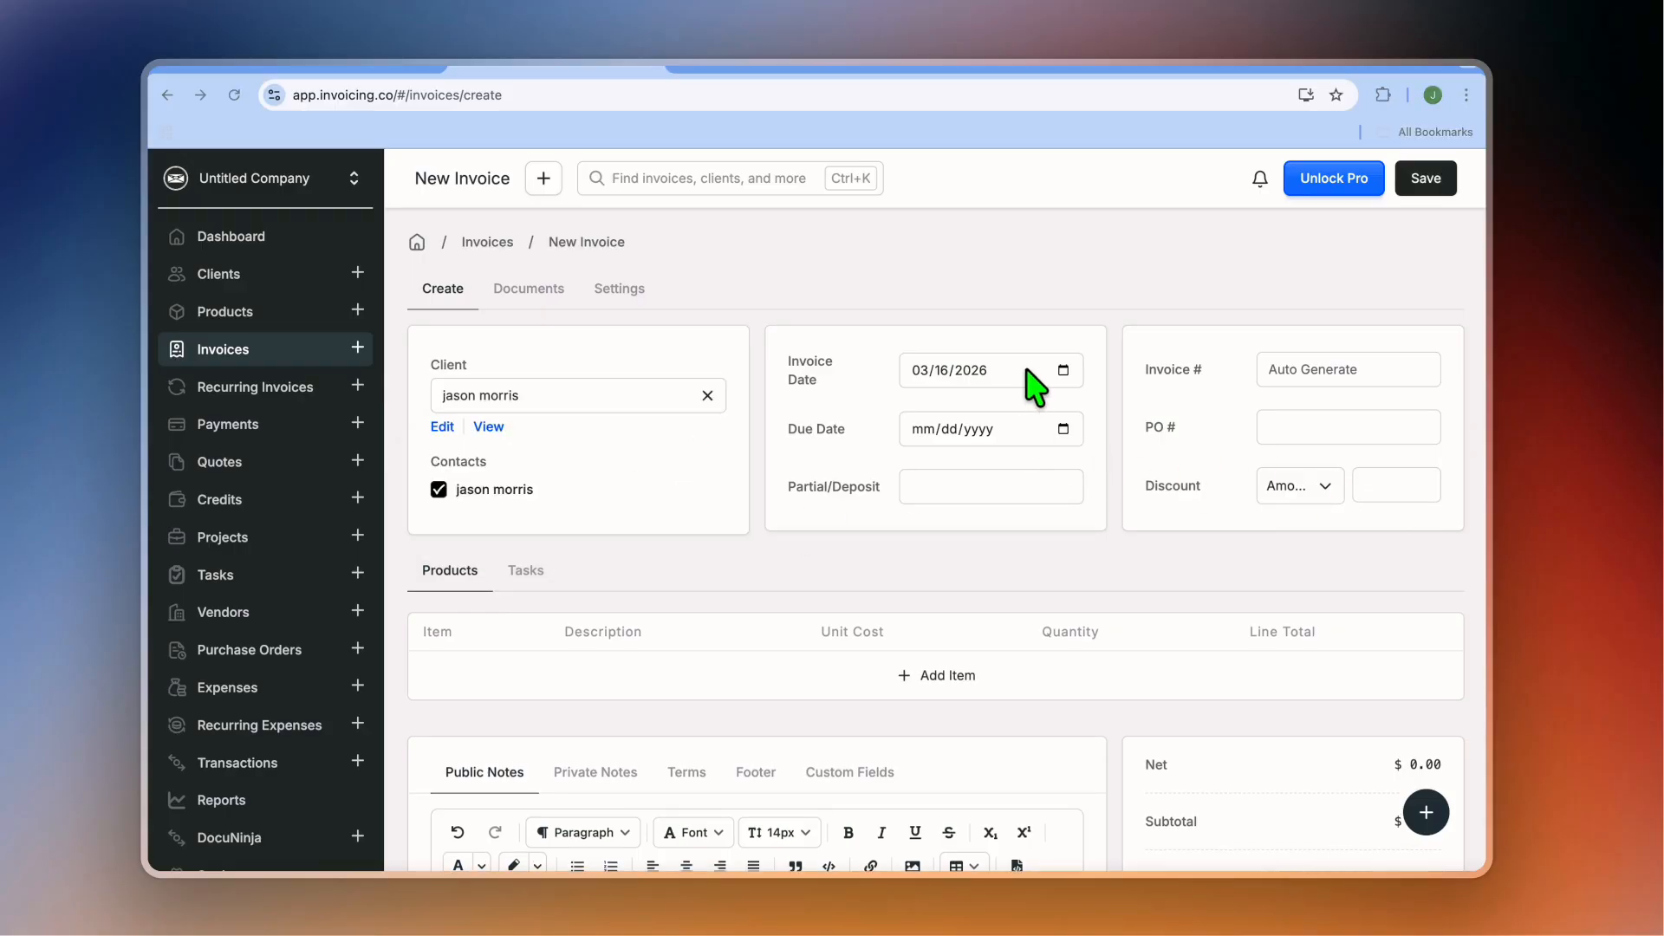
click(1064, 430)
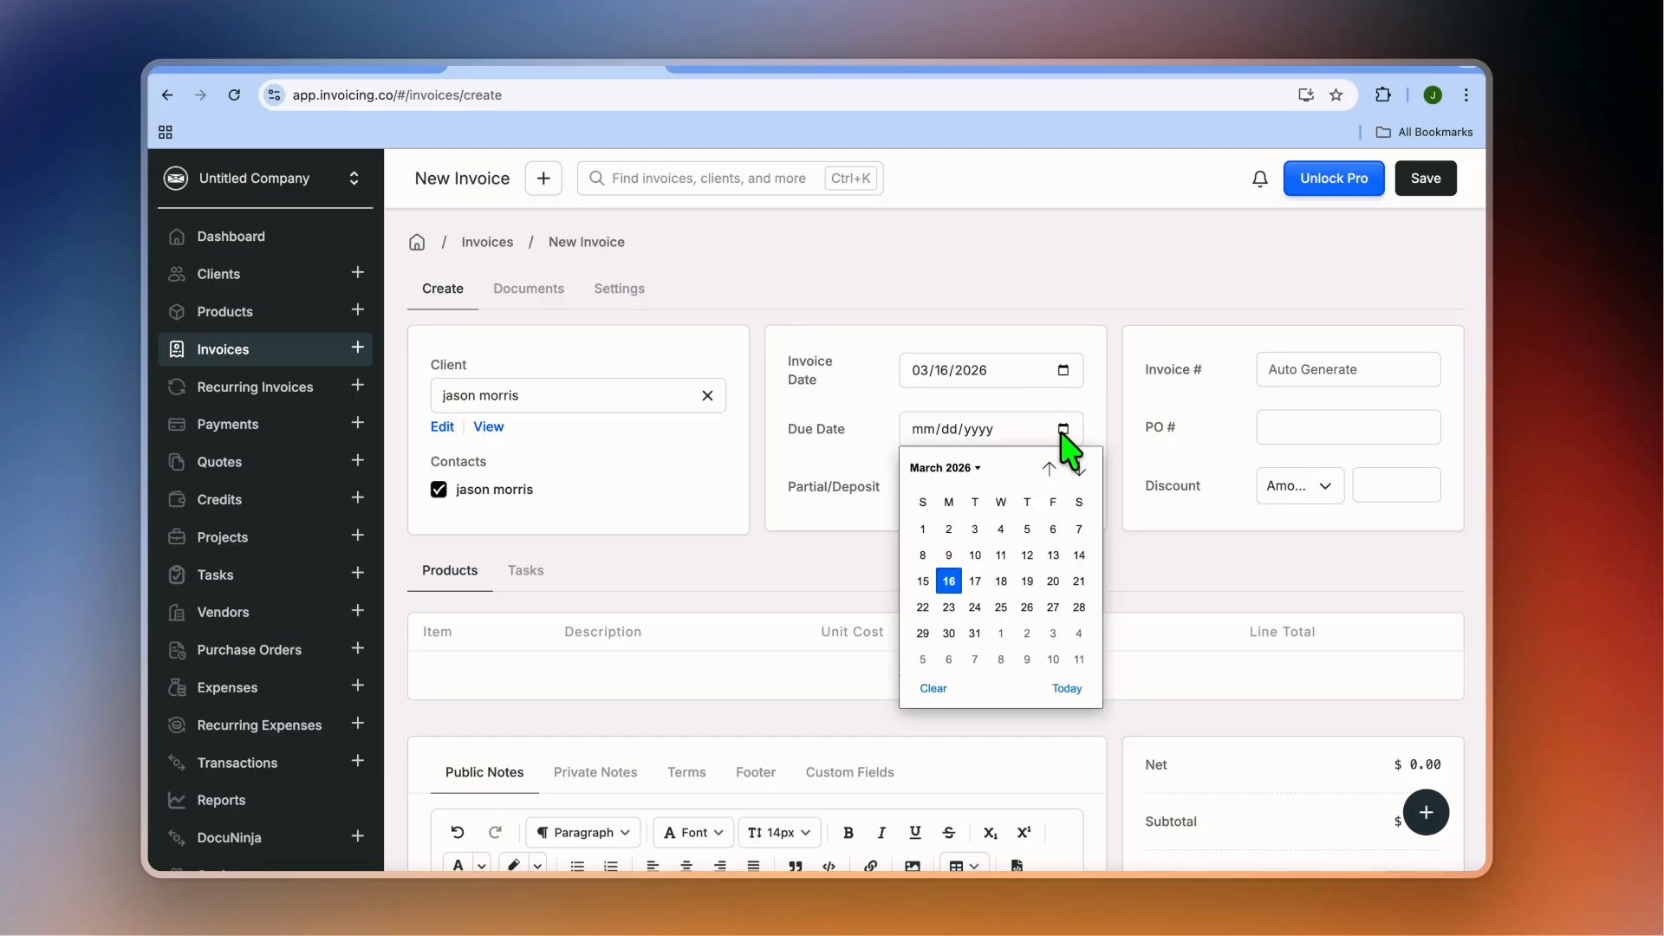
click(1029, 583)
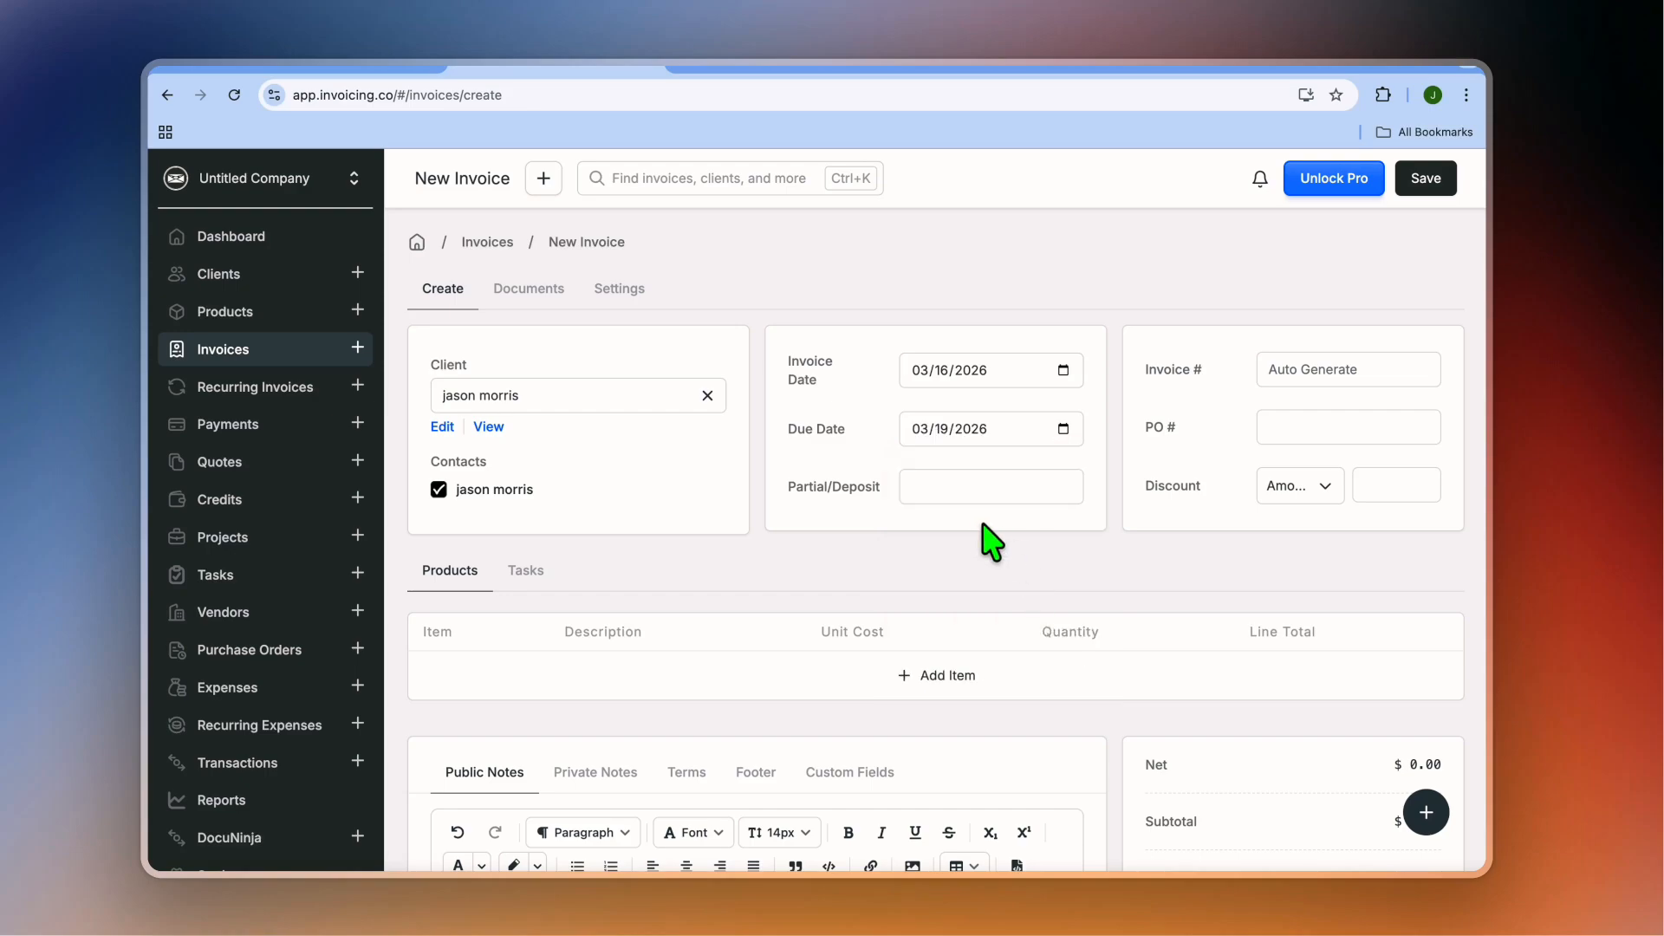
Step: Examine the invoice's Partial/Deposit, Invoice # and Discount fields, including the discount type choices
click(959, 484)
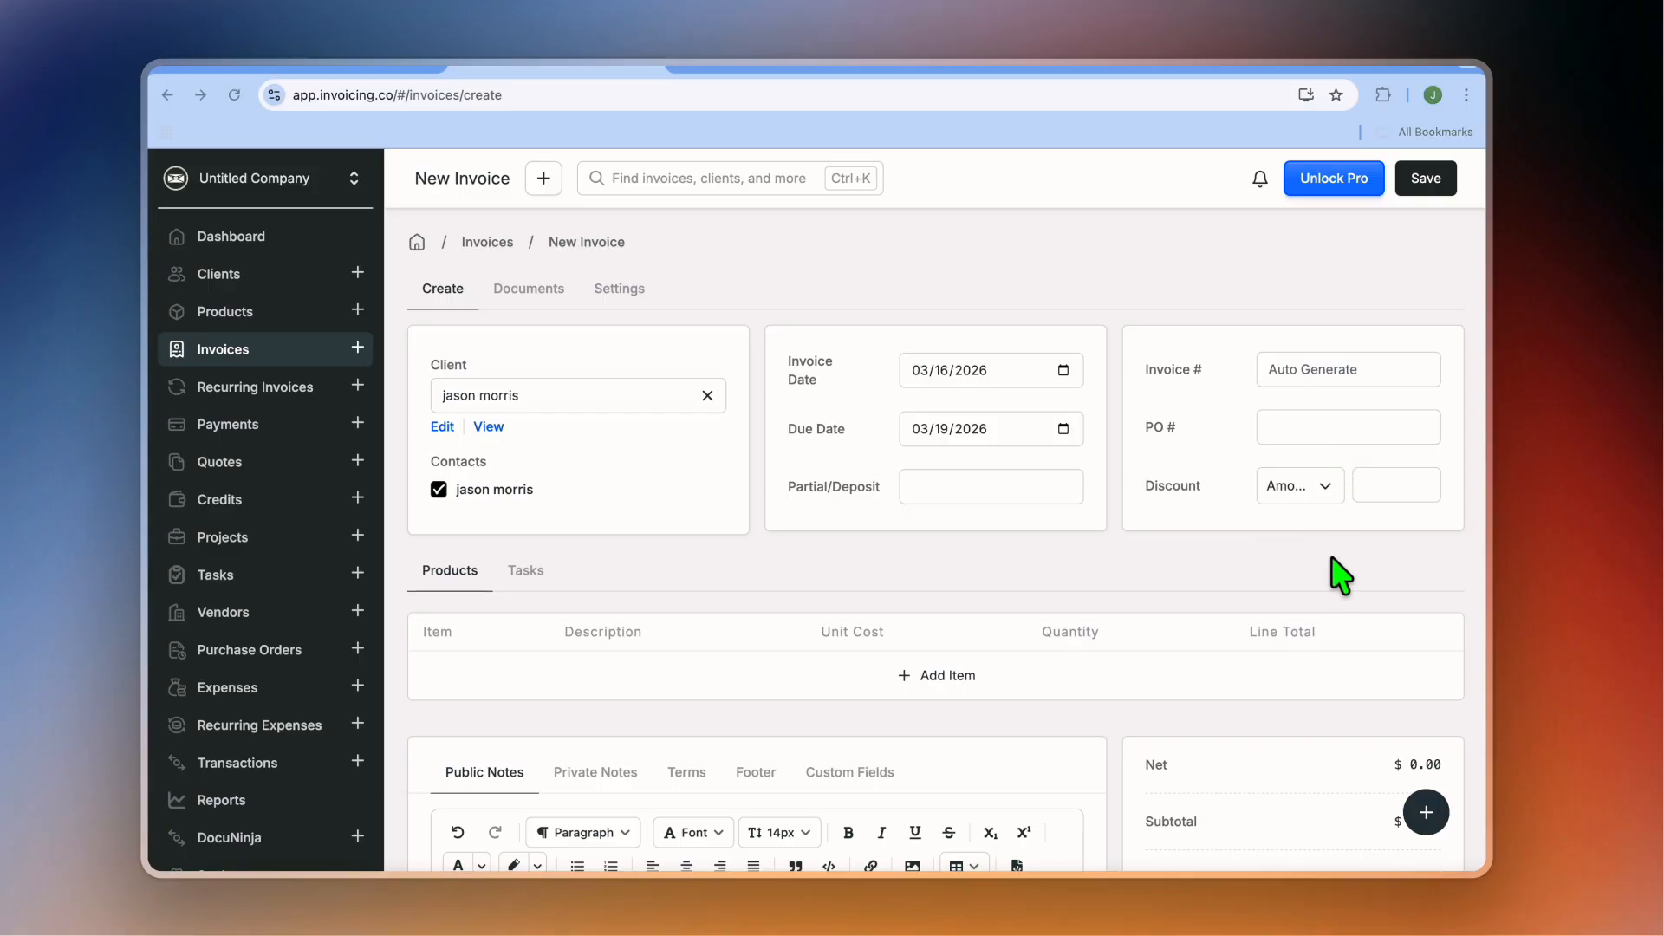
click(1312, 368)
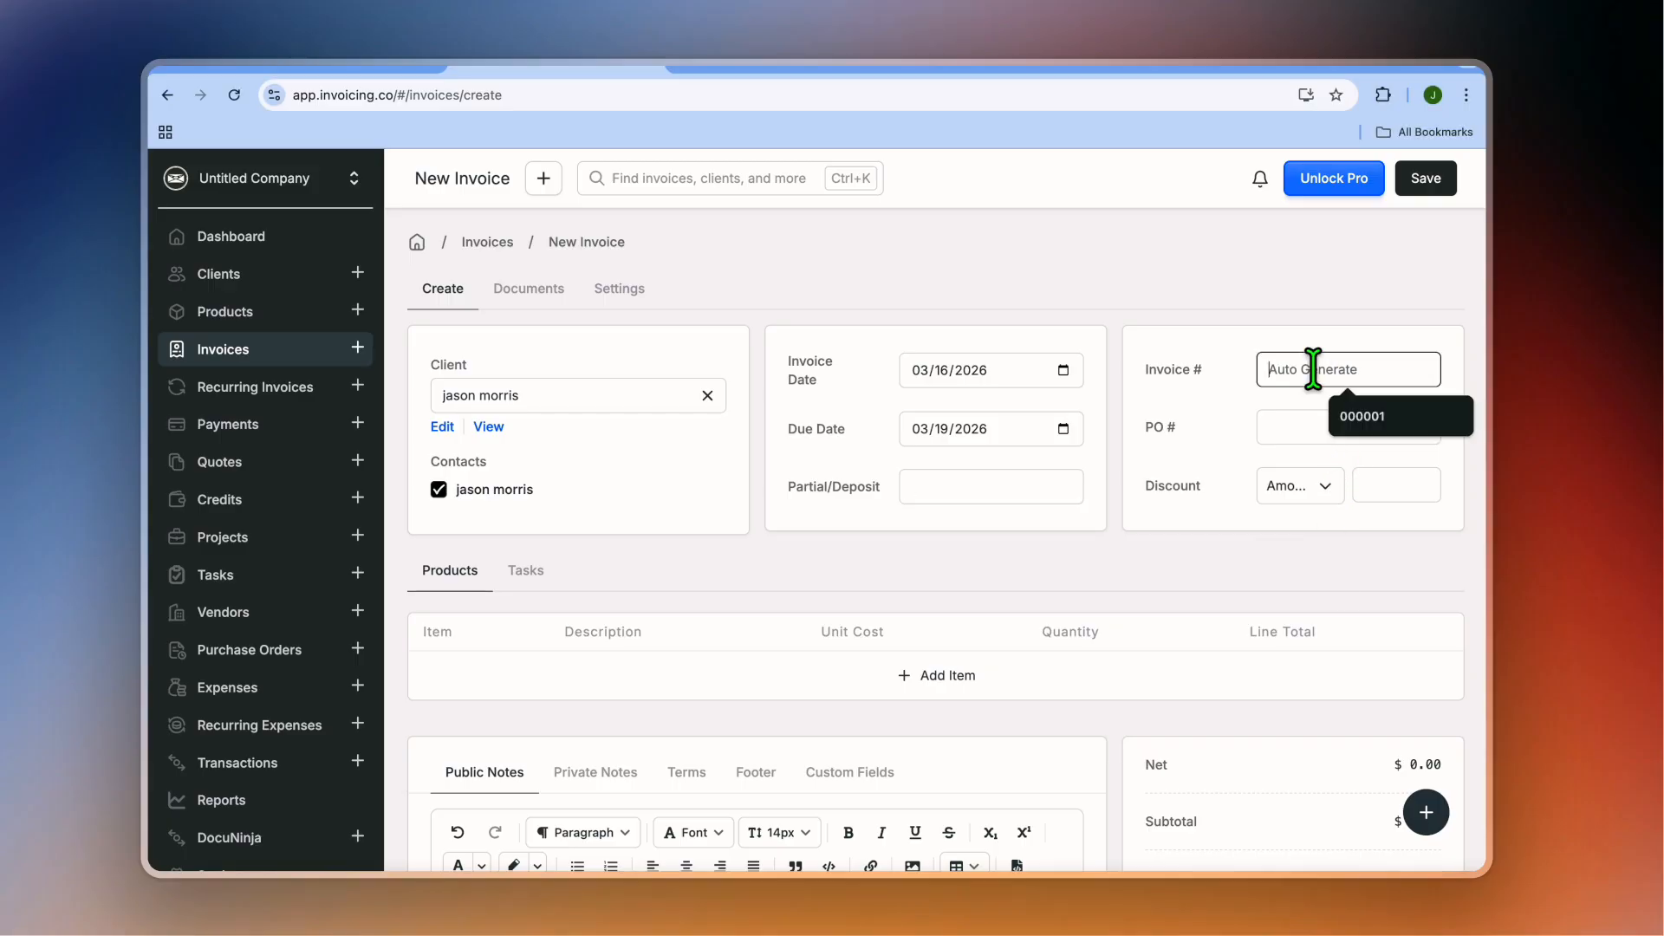
click(1249, 418)
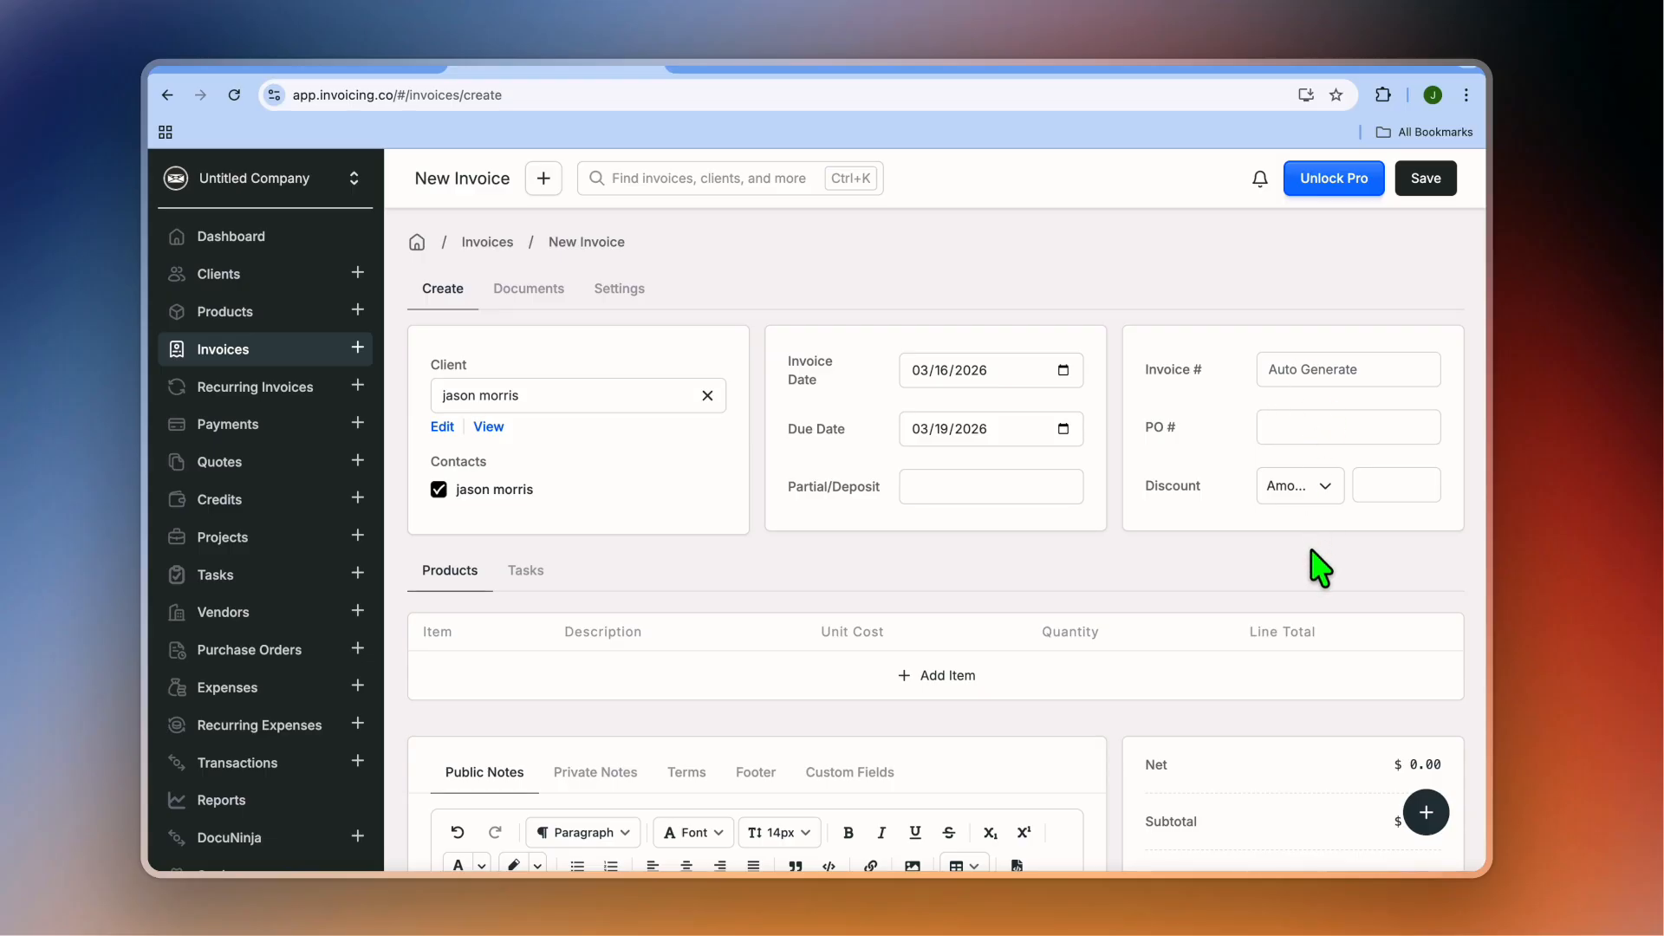
click(1324, 496)
click(1324, 501)
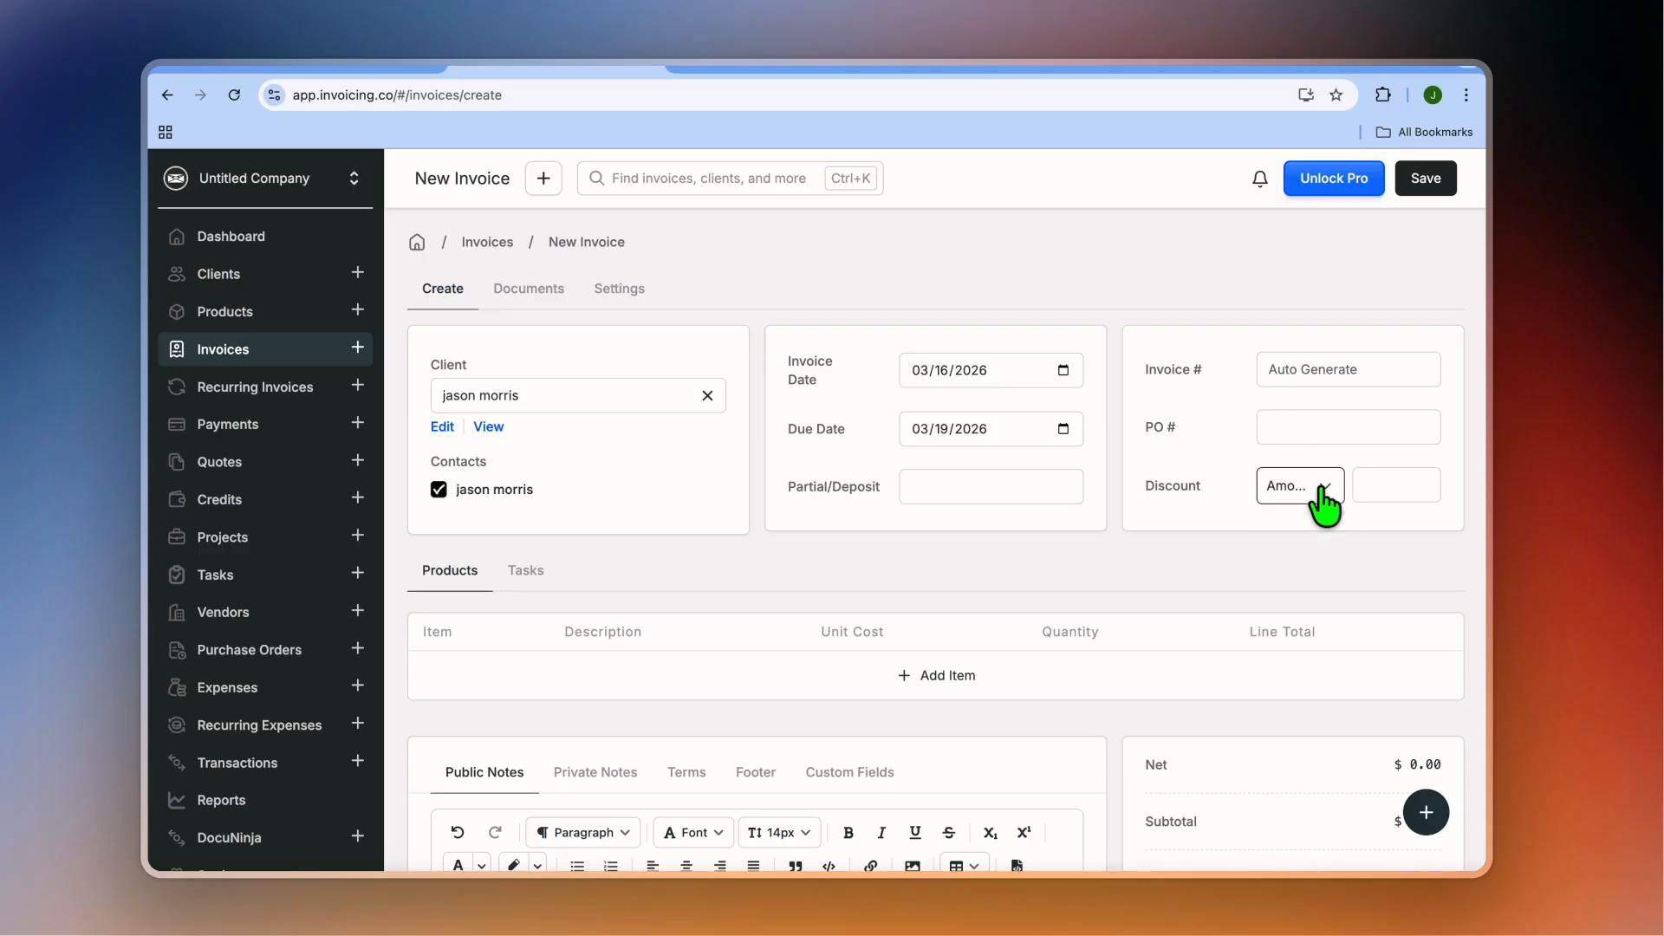
Step: Add the consultation product as a line item on the invoice and open the invoice's Terms text
scroll(1057, 613, down, 3)
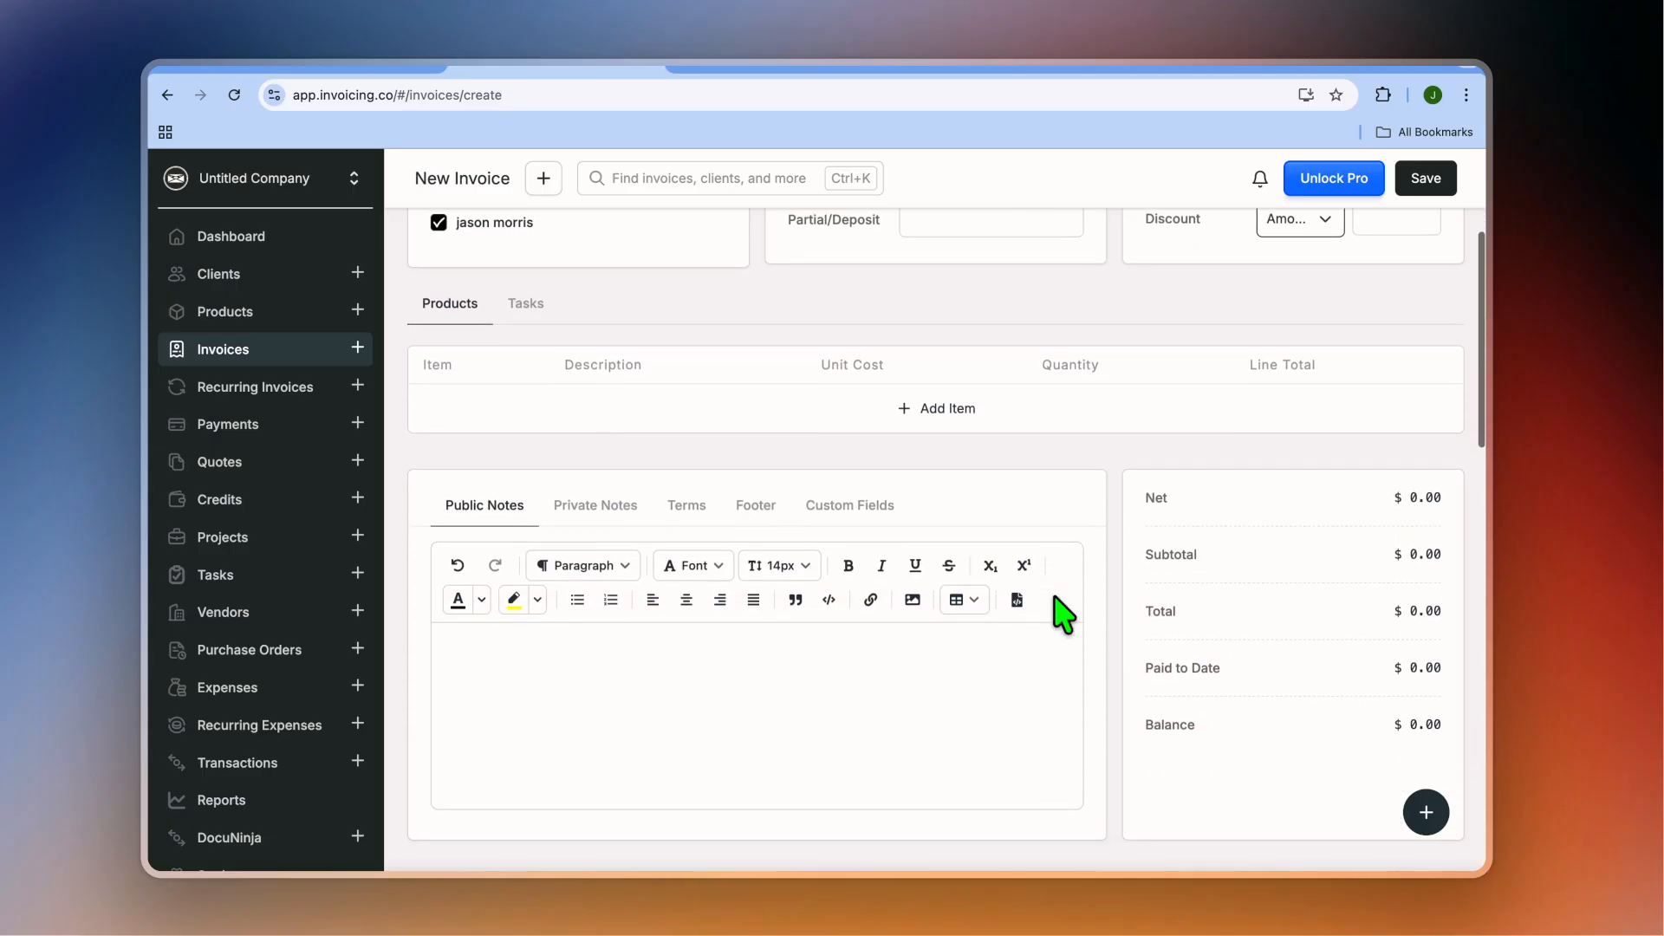
click(953, 412)
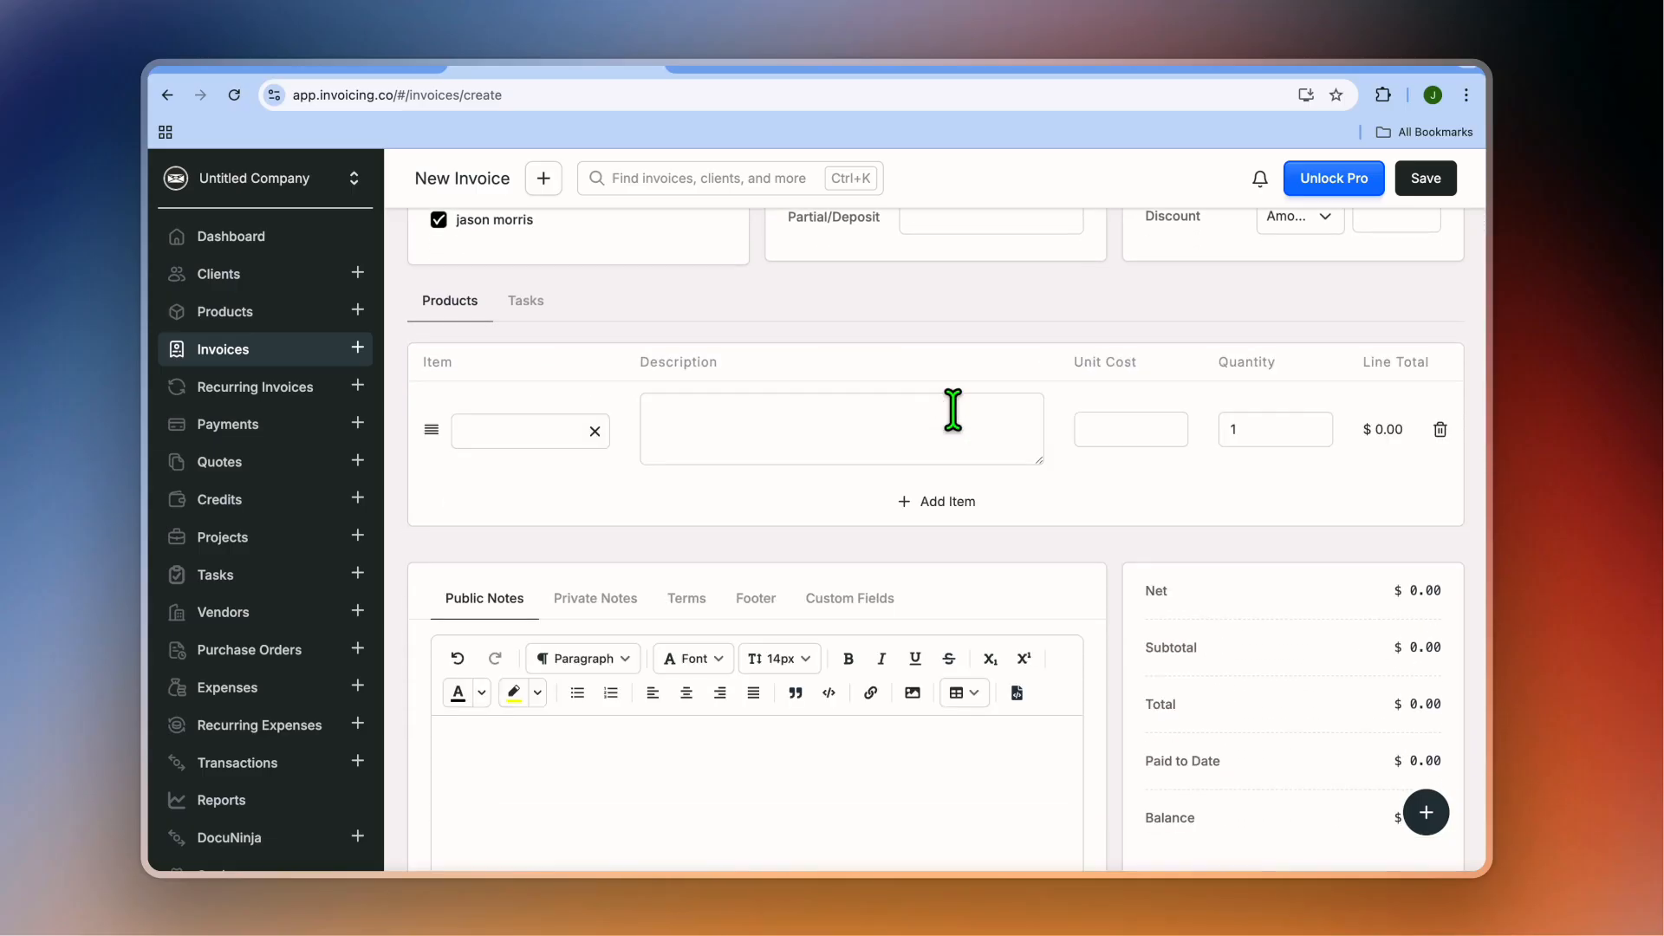
click(542, 431)
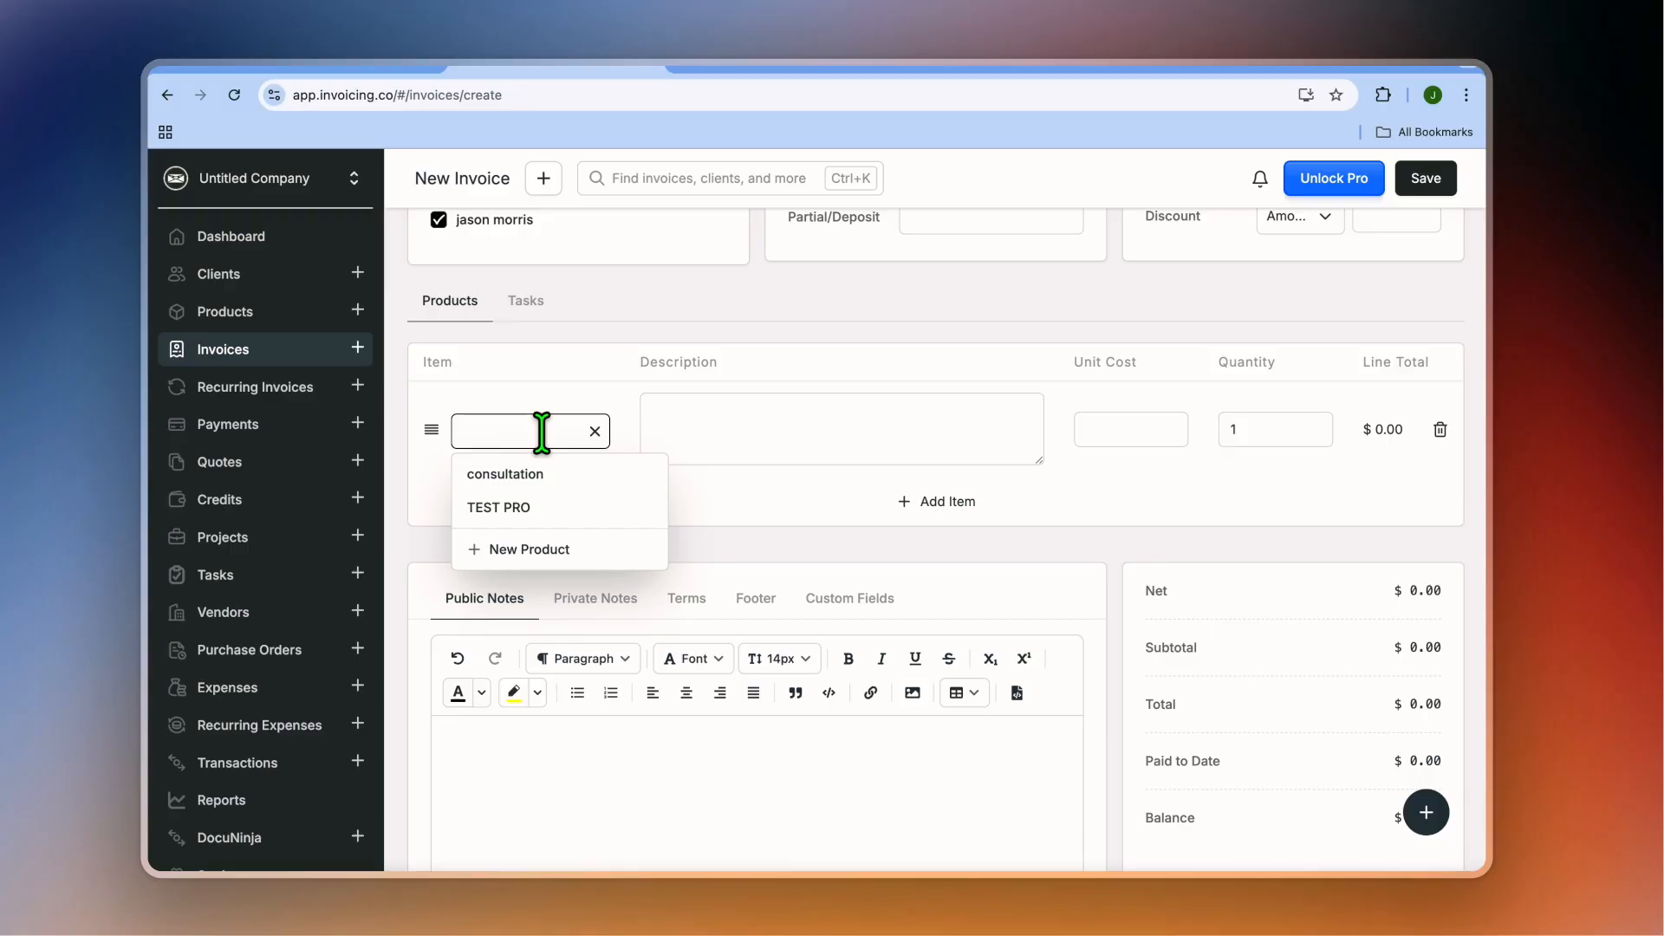
click(546, 474)
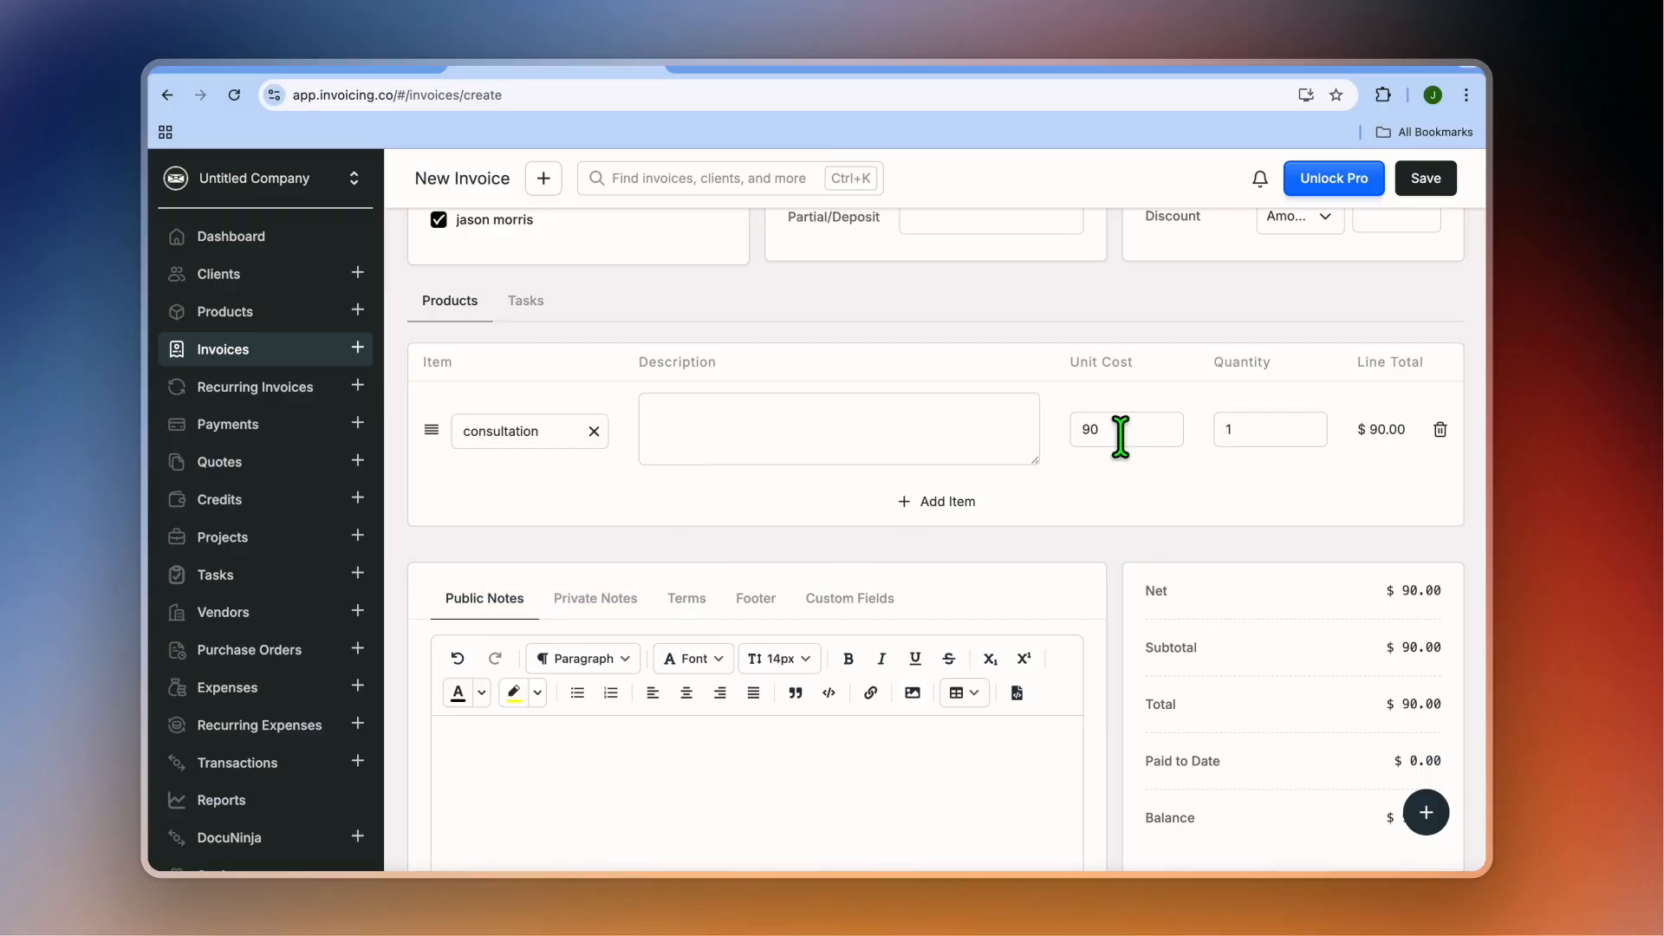
scroll(892, 538, down, 4)
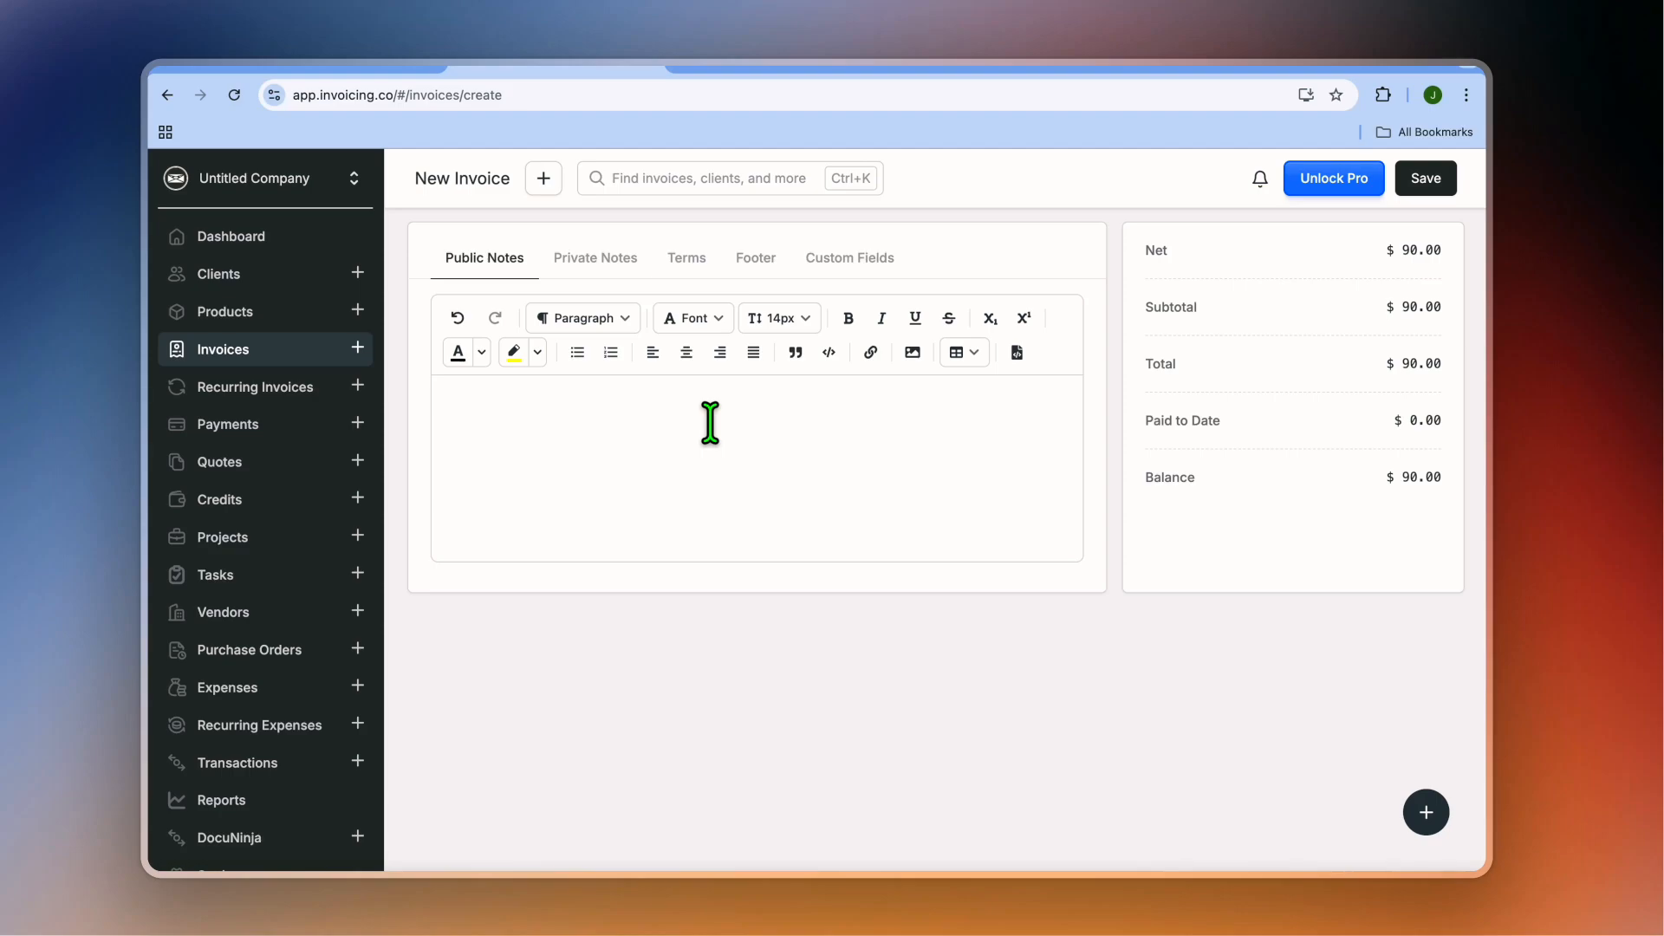
click(684, 260)
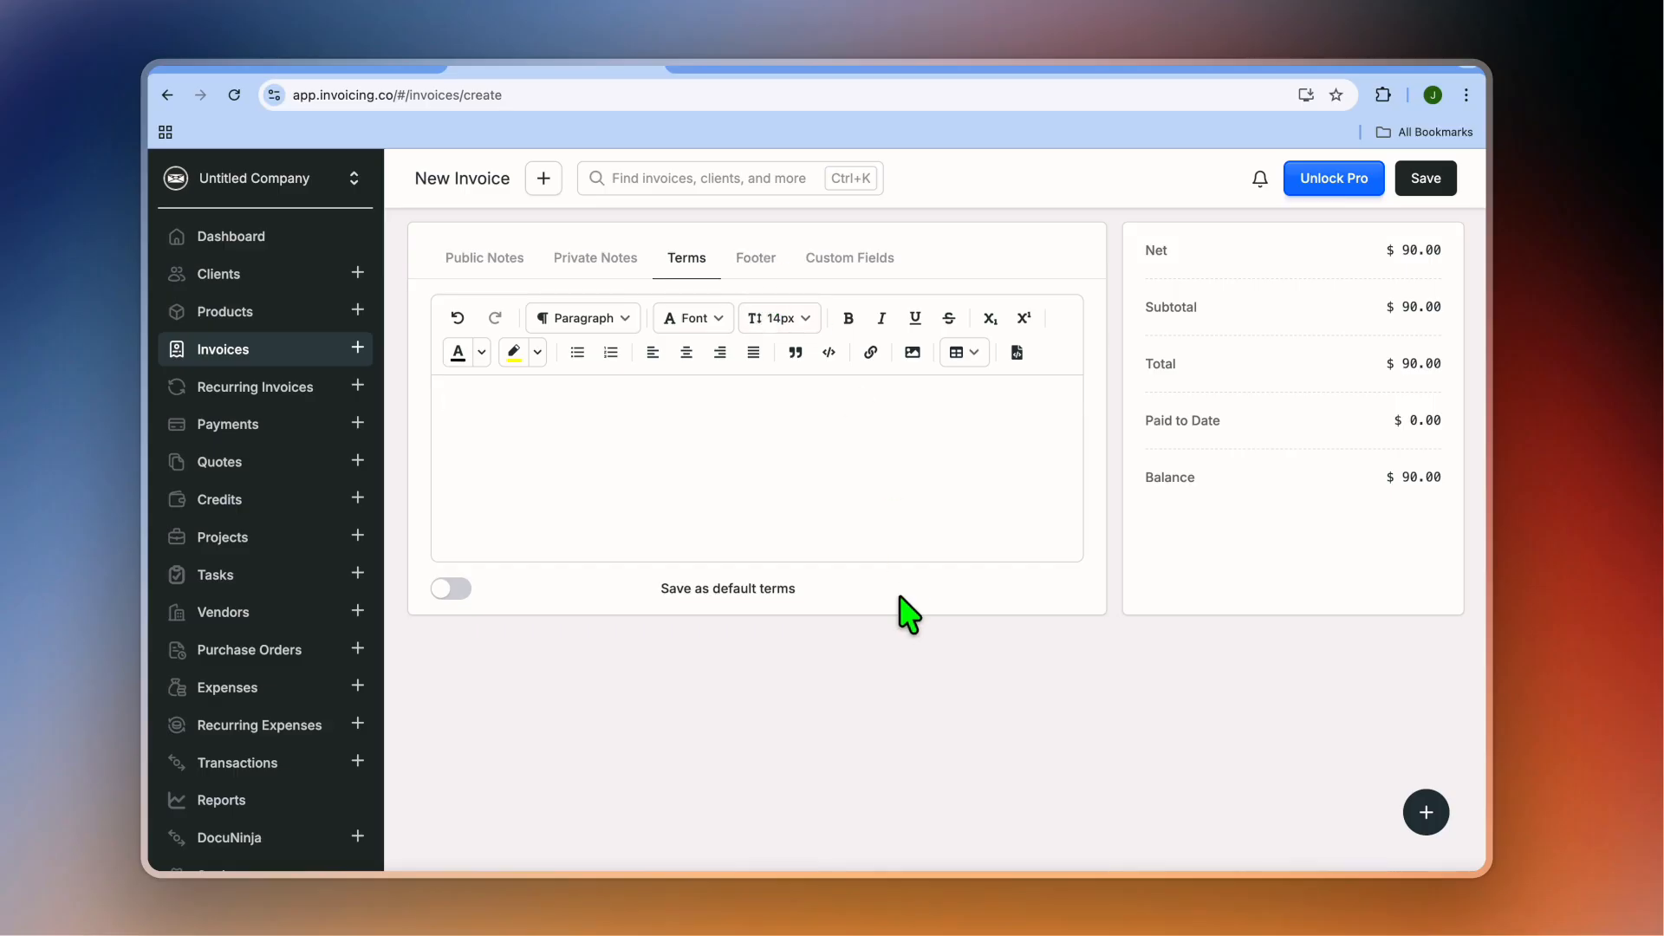
Step: Review the new invoice's live PDF preview and save the invoice
scroll(902, 607, up, 10)
scroll(902, 607, down, 10)
scroll(901, 607, down, 5)
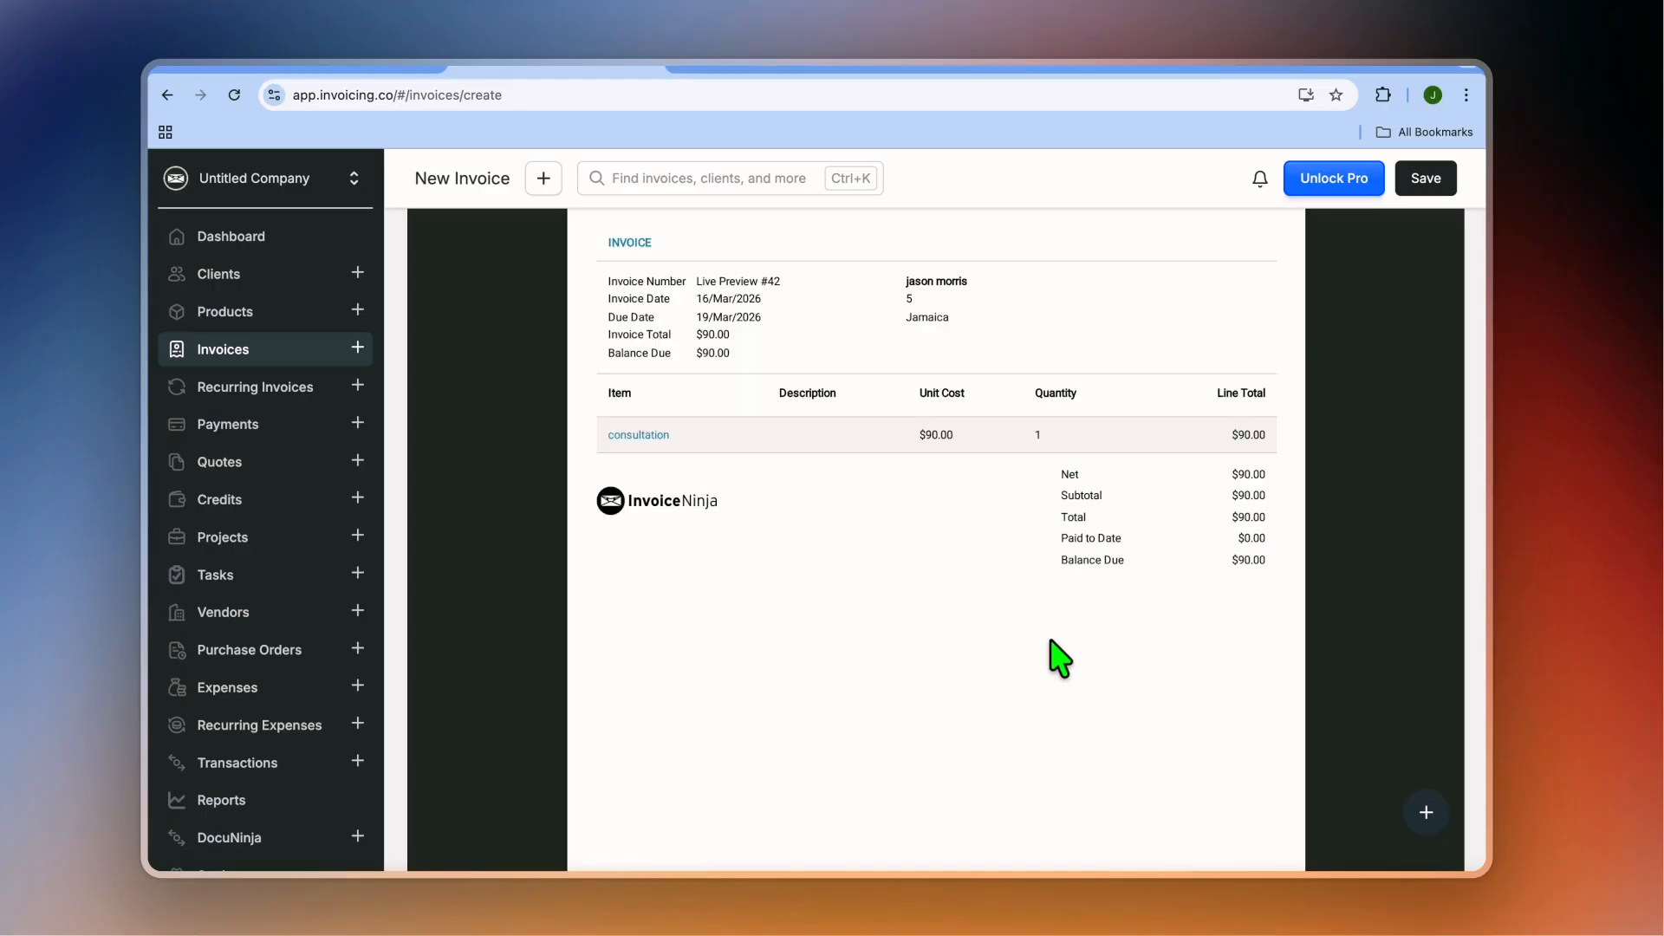
scroll(1059, 659, up, 5)
scroll(1059, 659, down, 3)
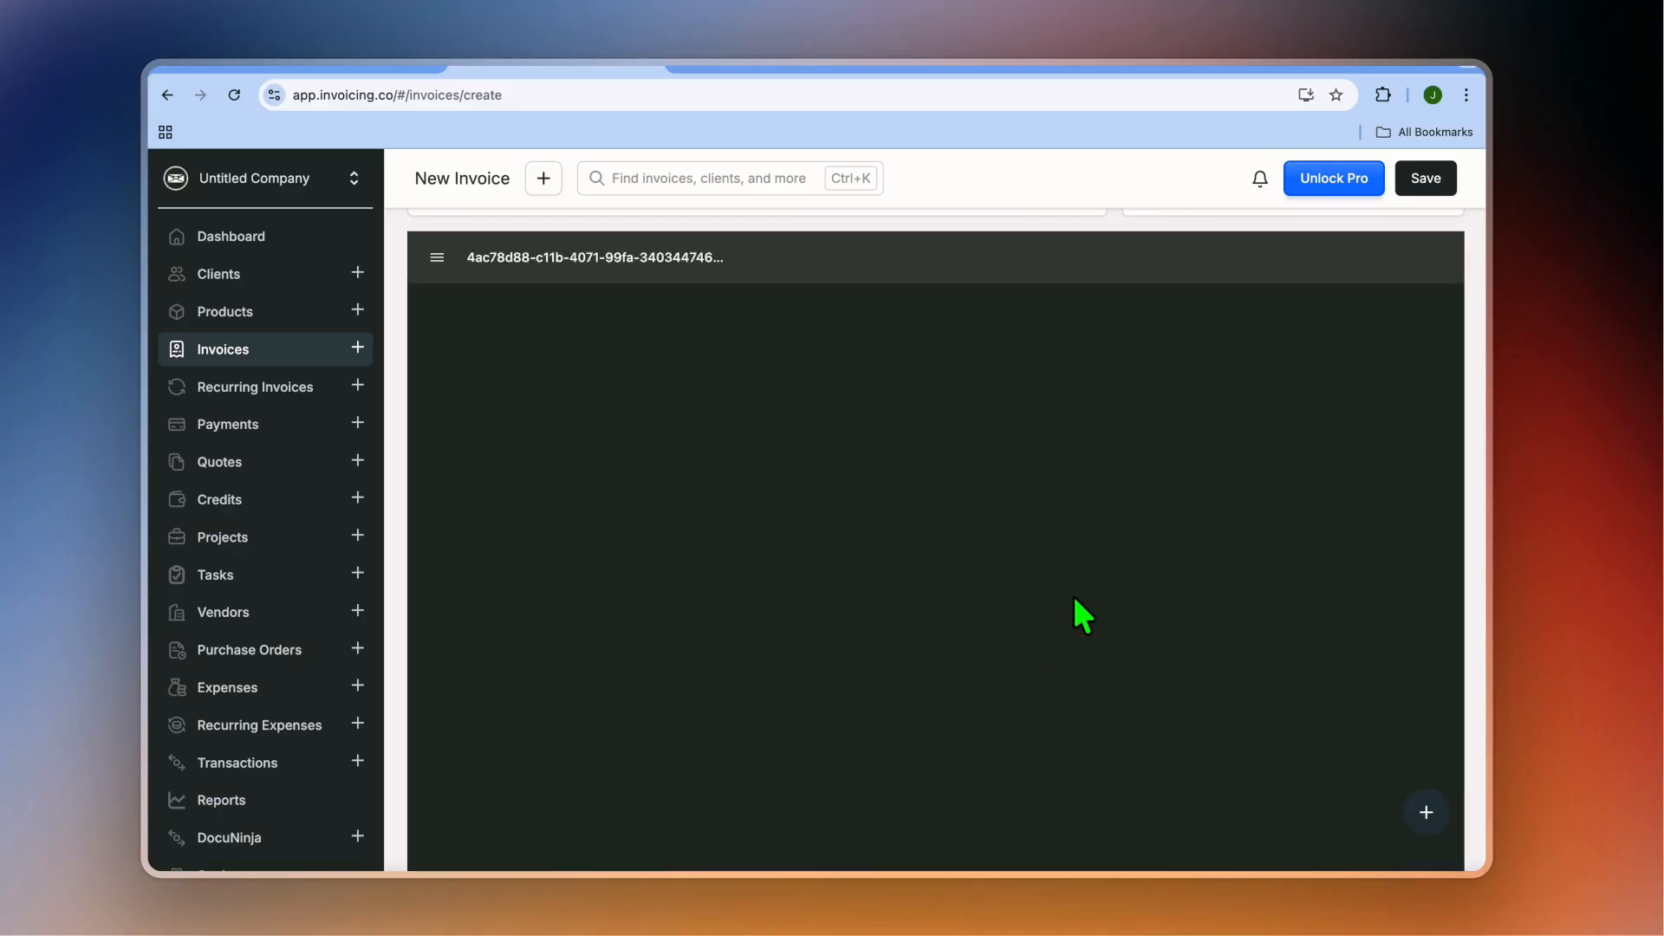
click(1425, 180)
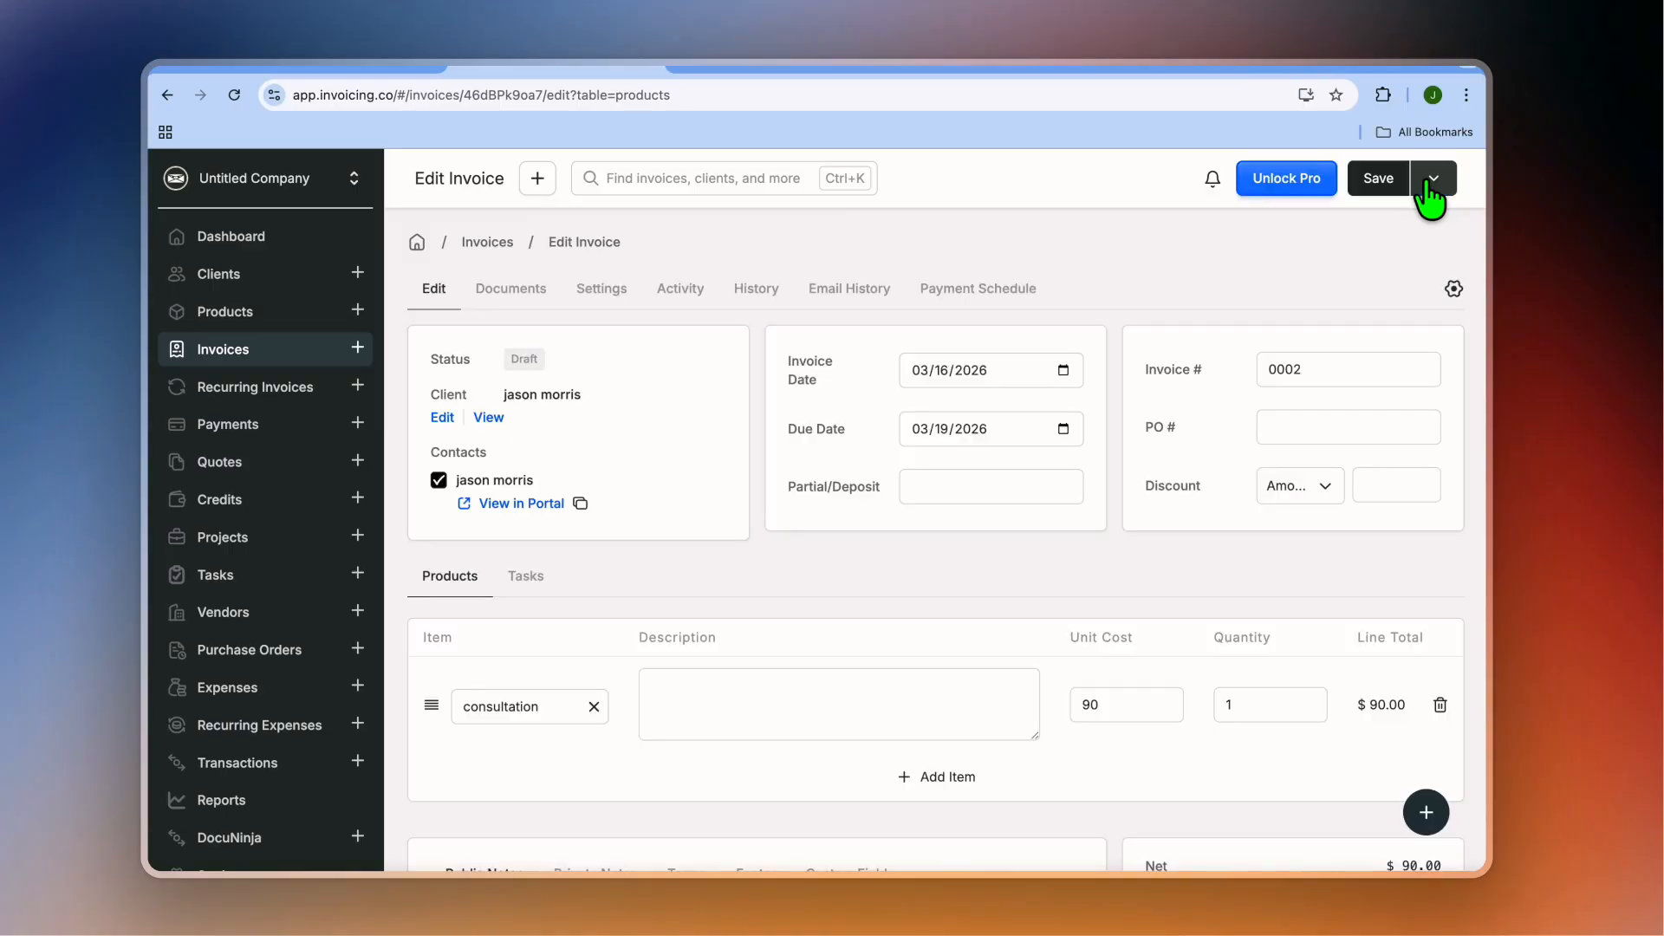
Step: Open the saved invoice in the Client Portal and view the portal's Payments and Documents pages
scroll(1238, 494, down, 10)
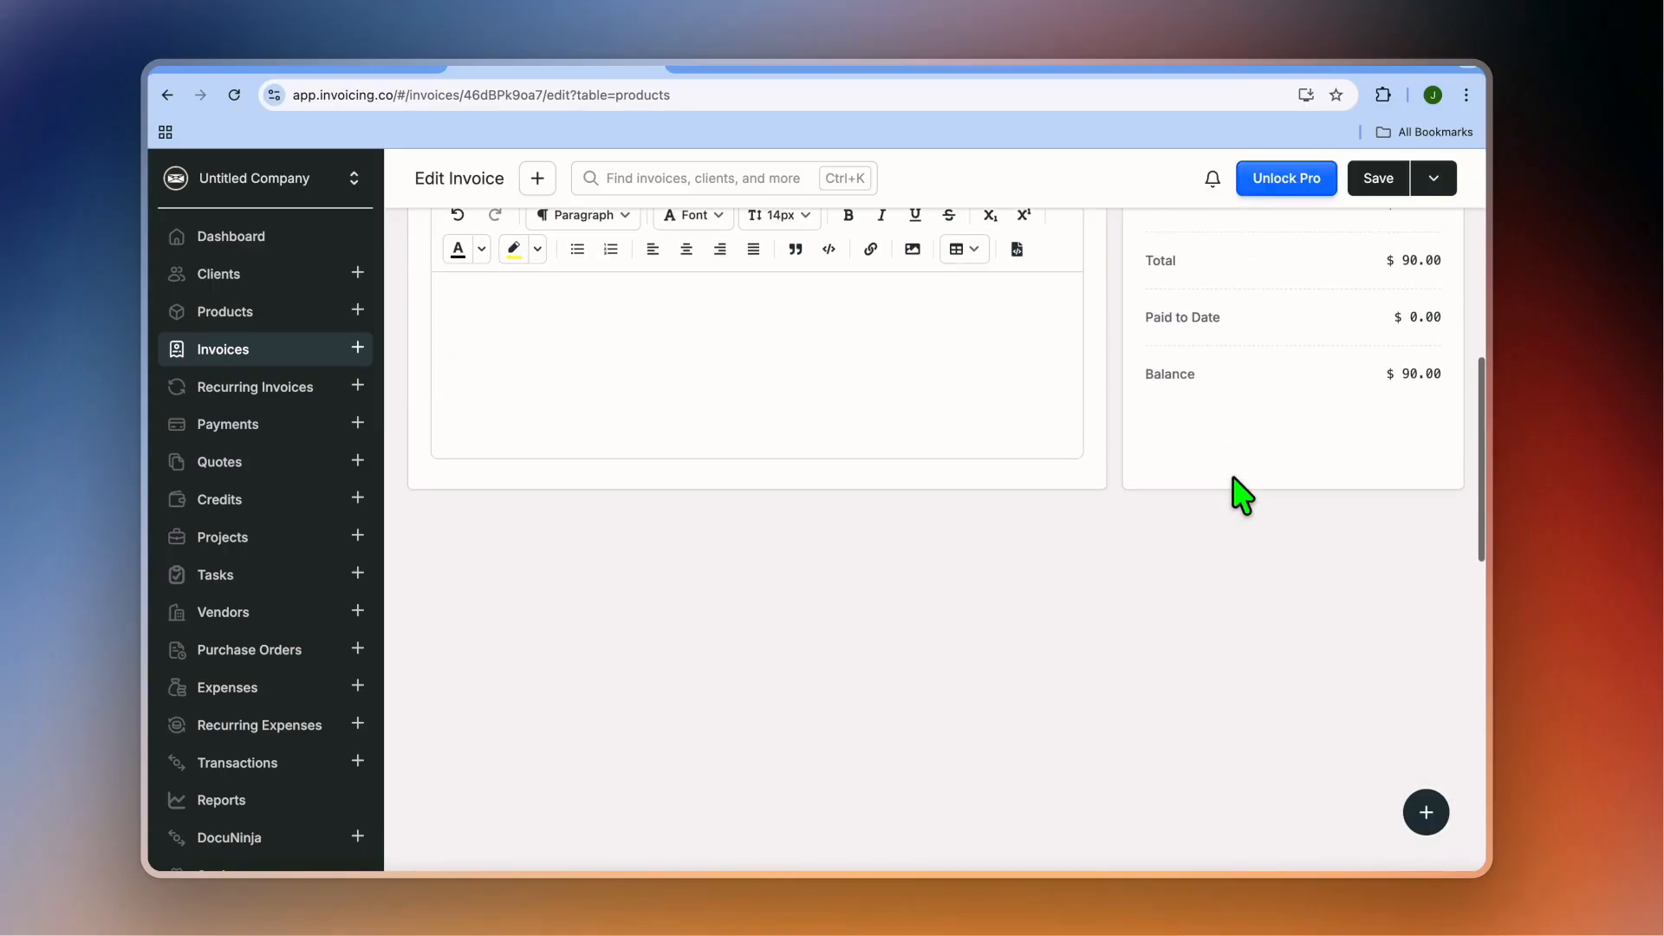
click(1434, 181)
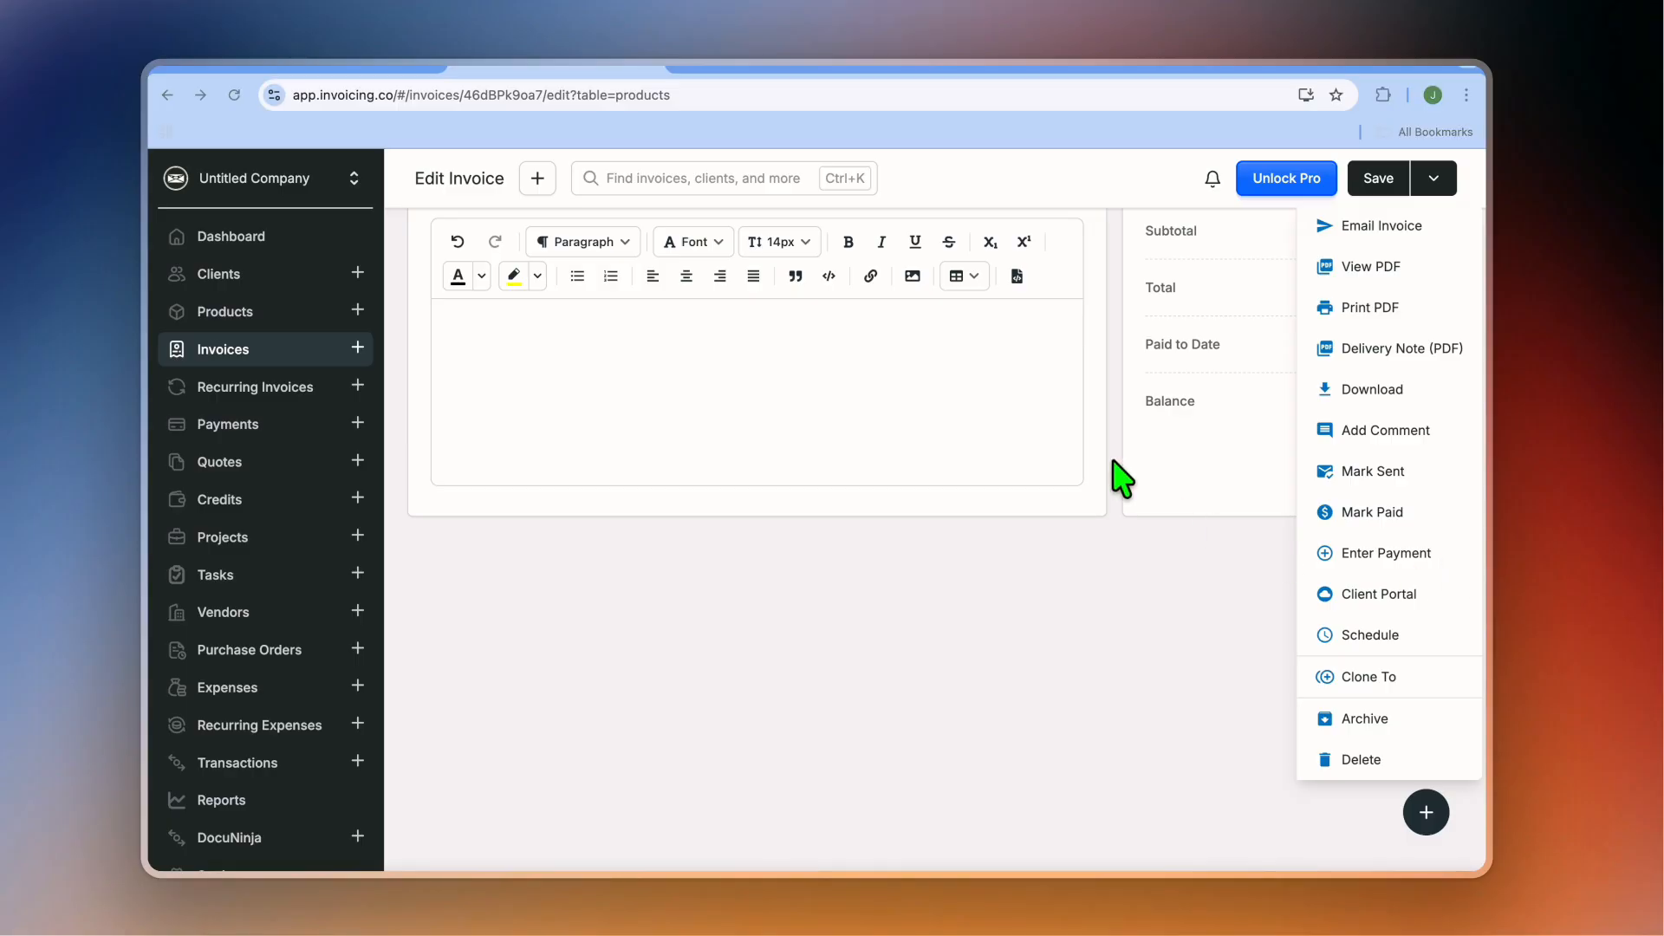
click(1399, 597)
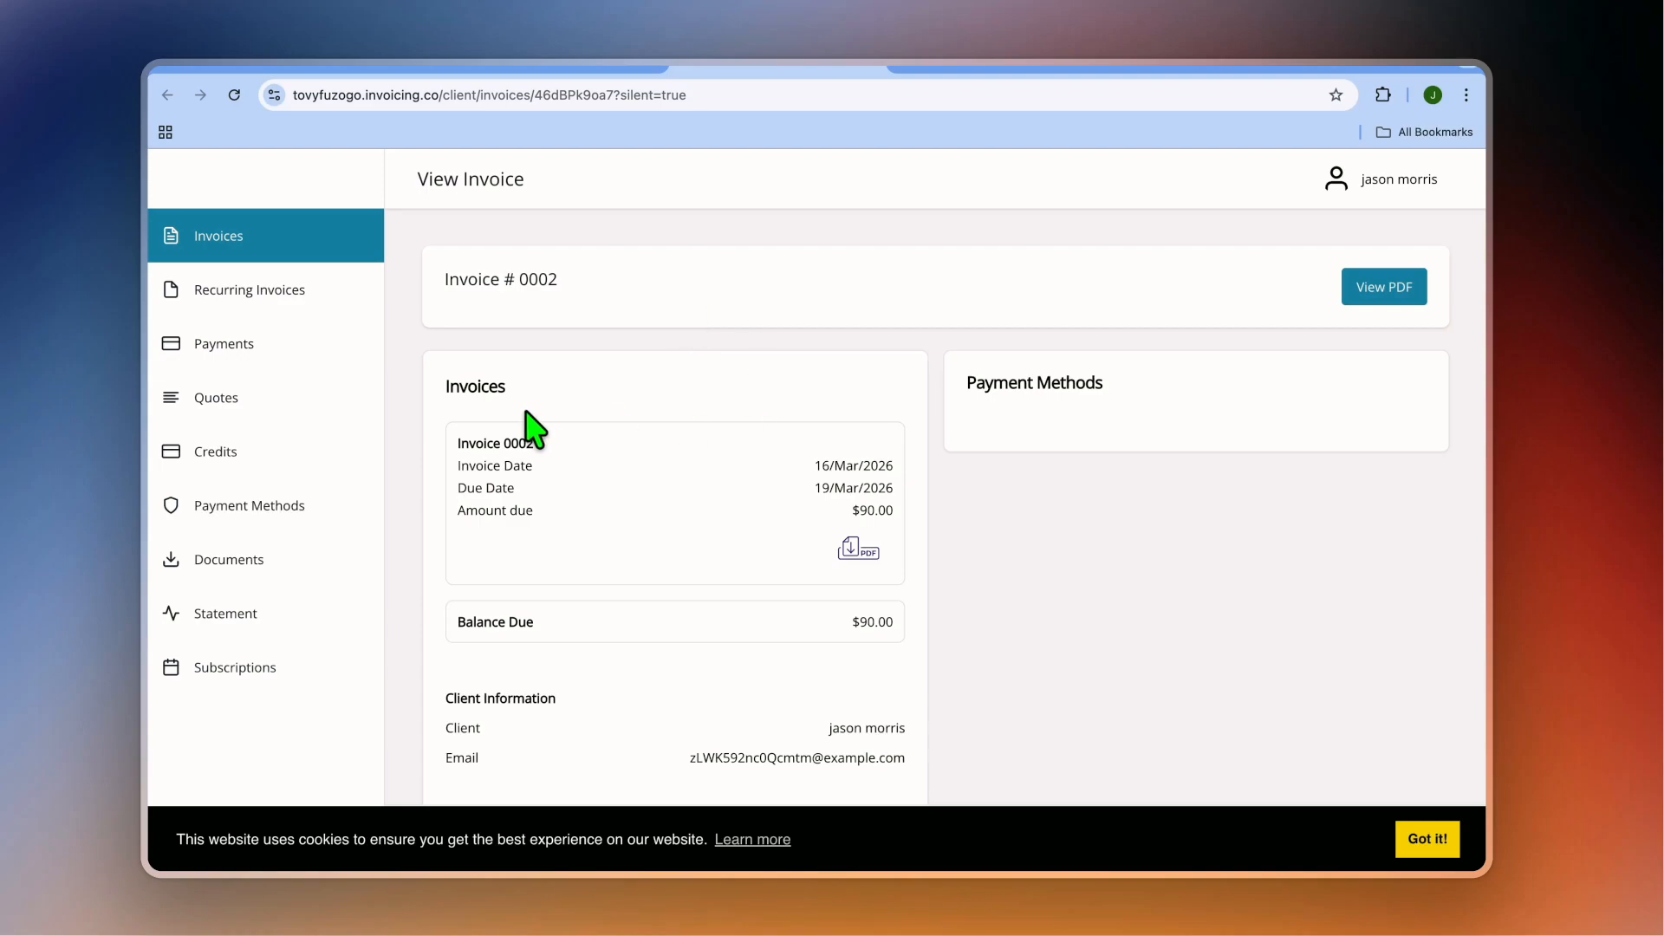
click(268, 347)
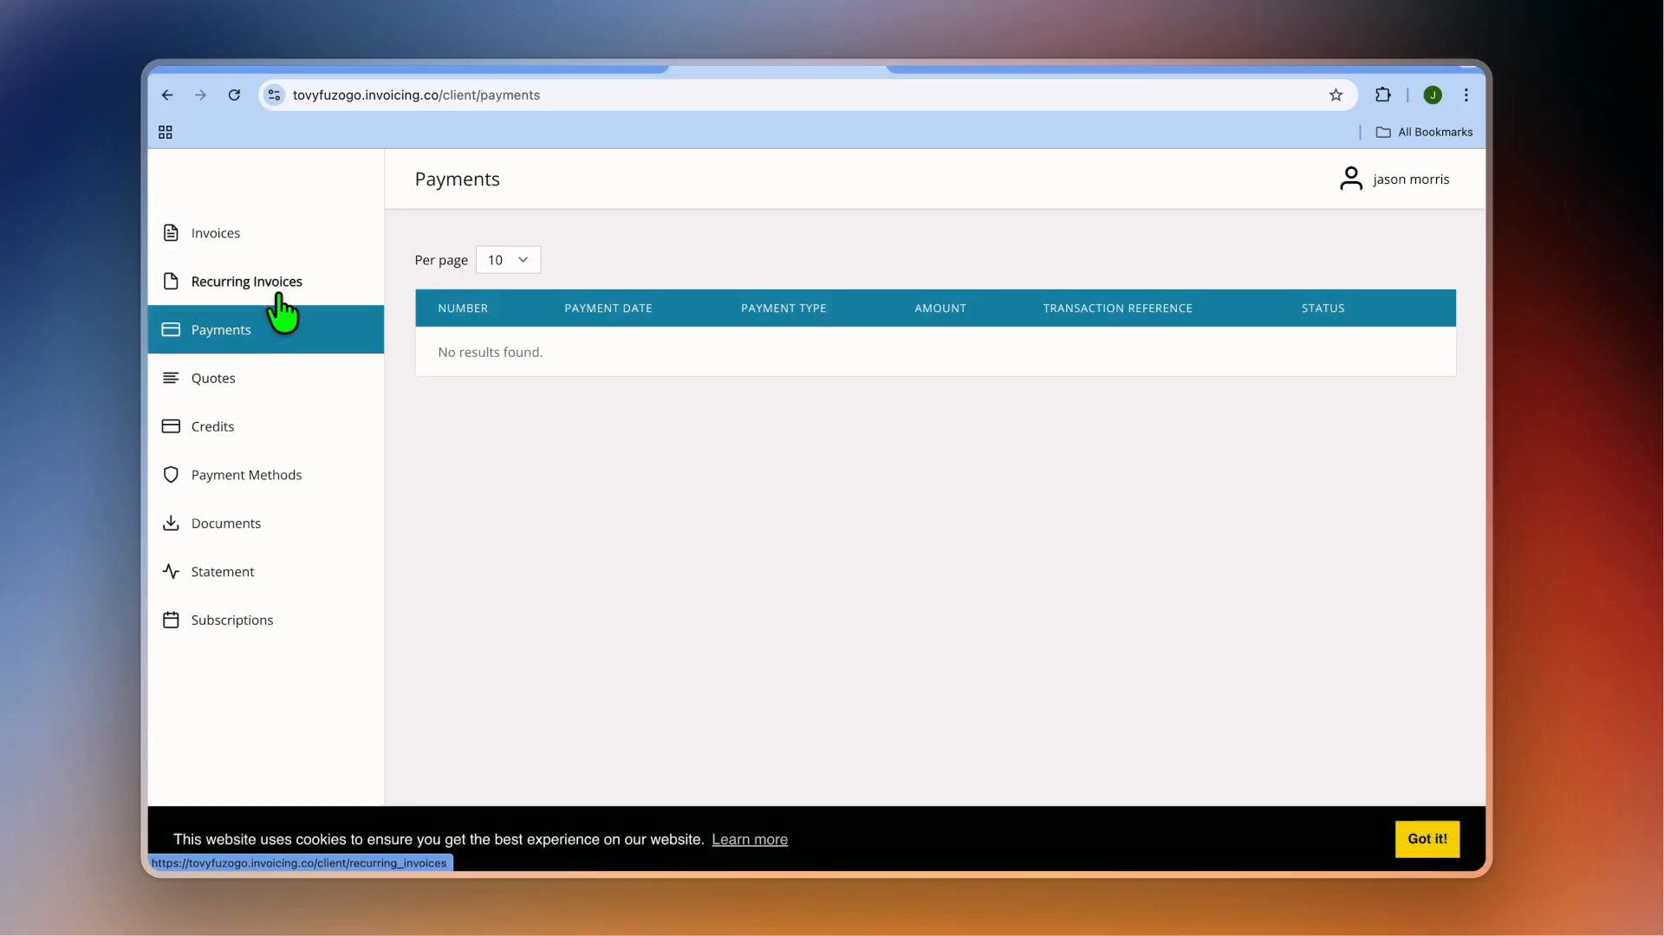
click(266, 526)
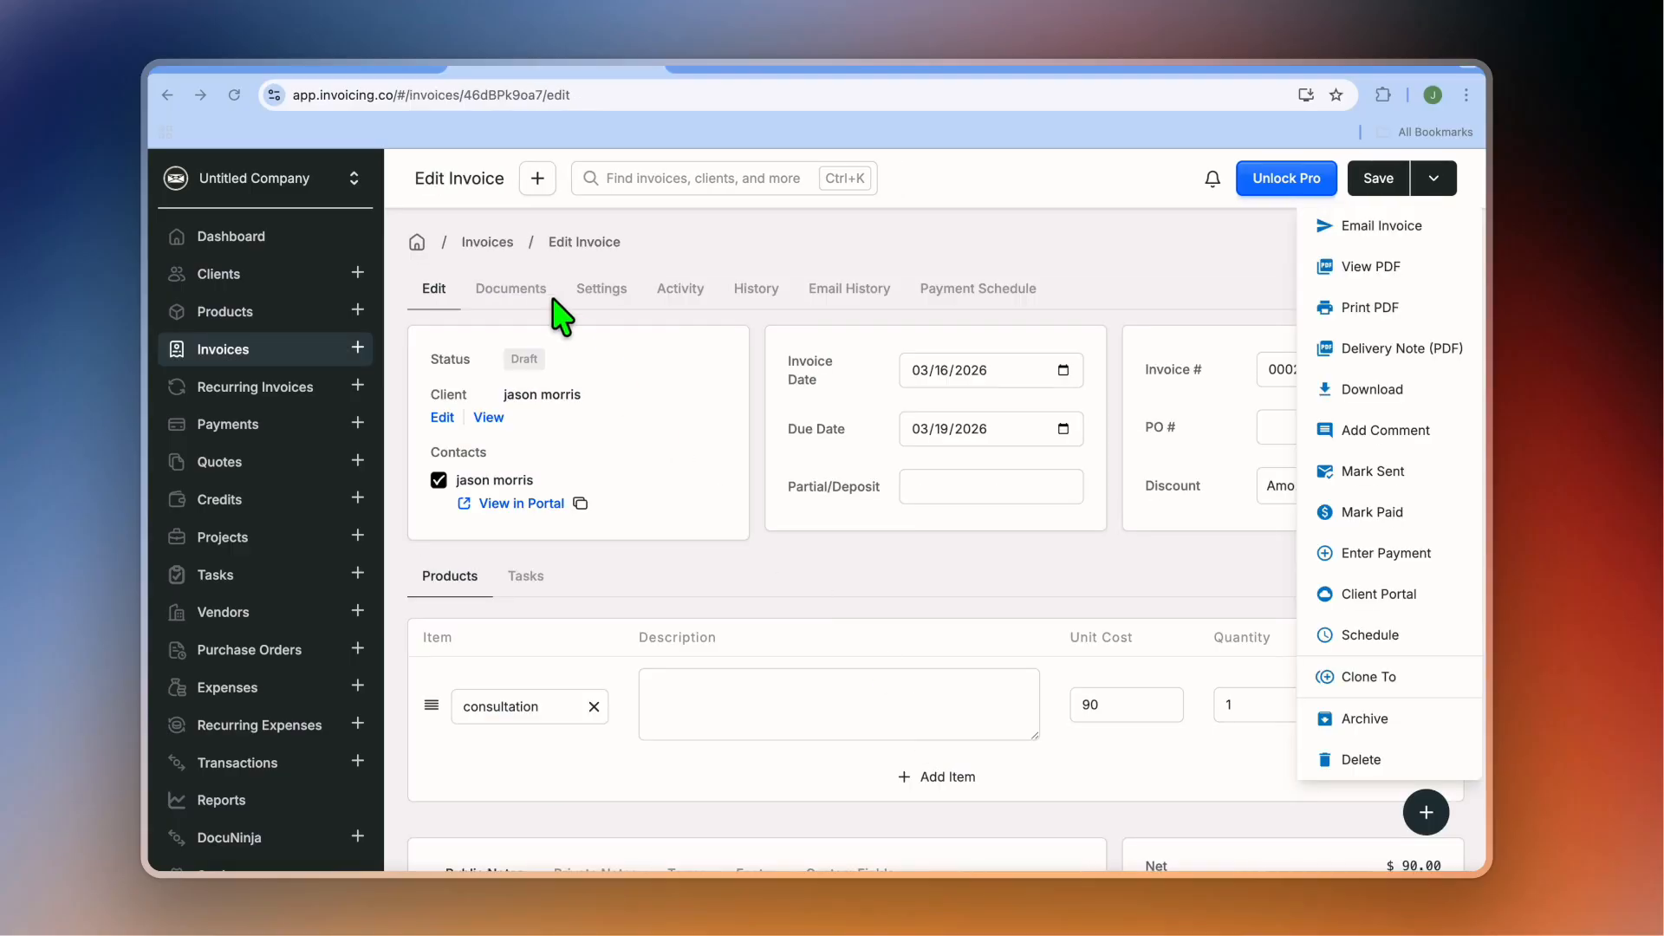
Step: Examine the invoice's Documents and Activity sections and the additional actions available for the invoice
click(525, 288)
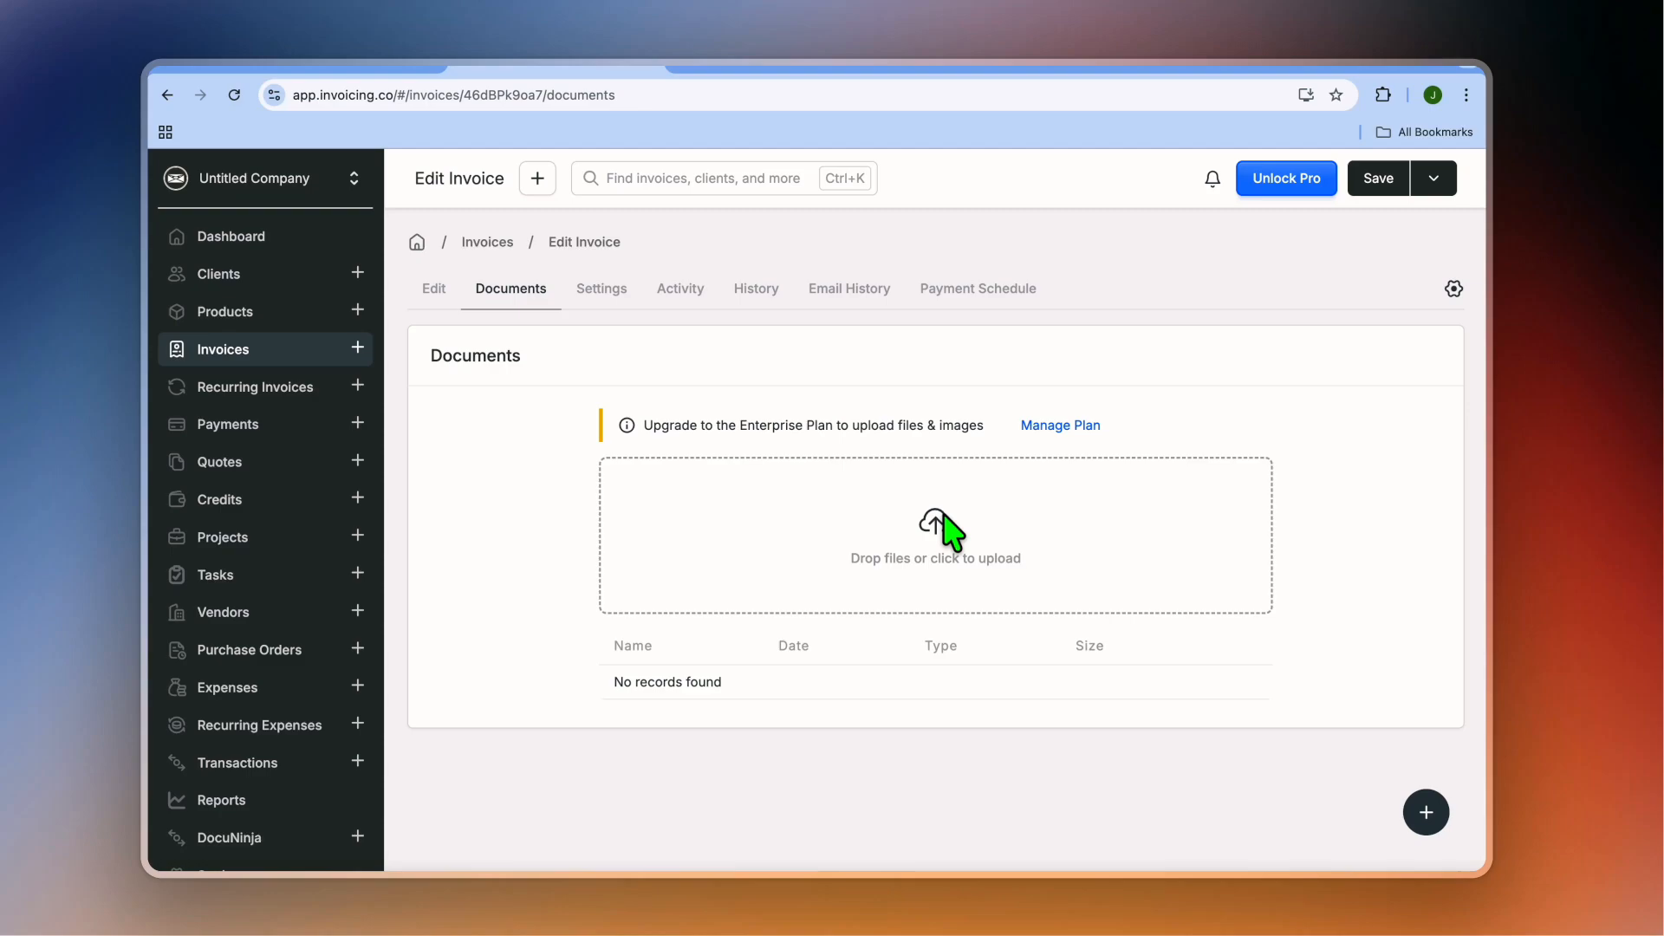
click(681, 293)
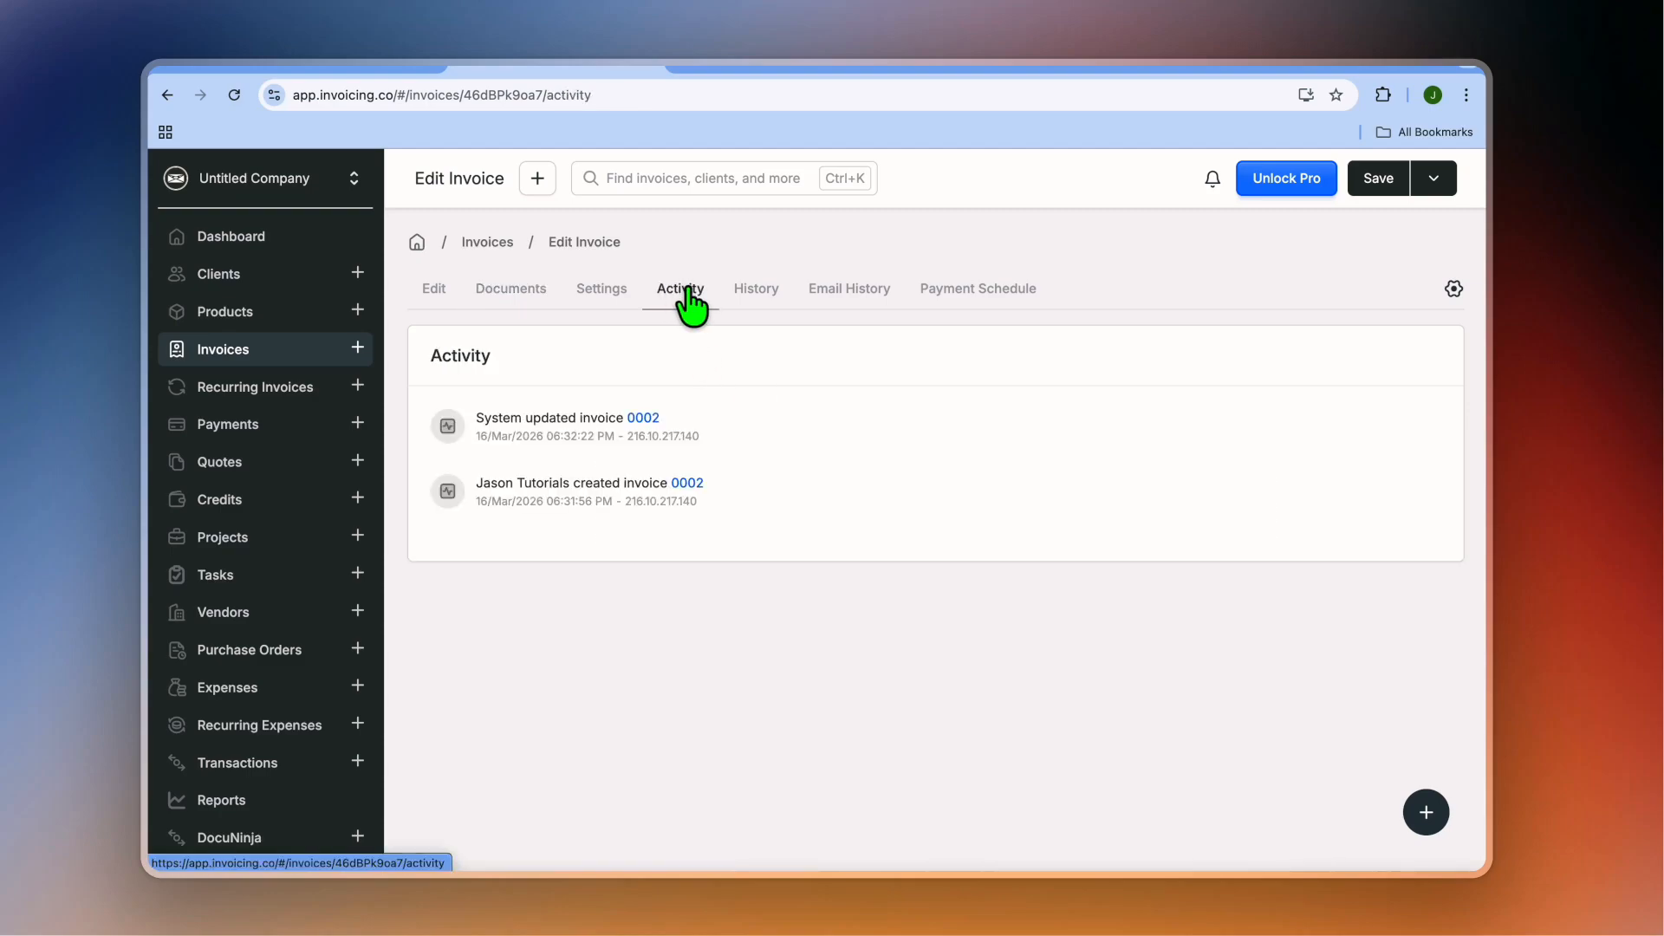
click(436, 293)
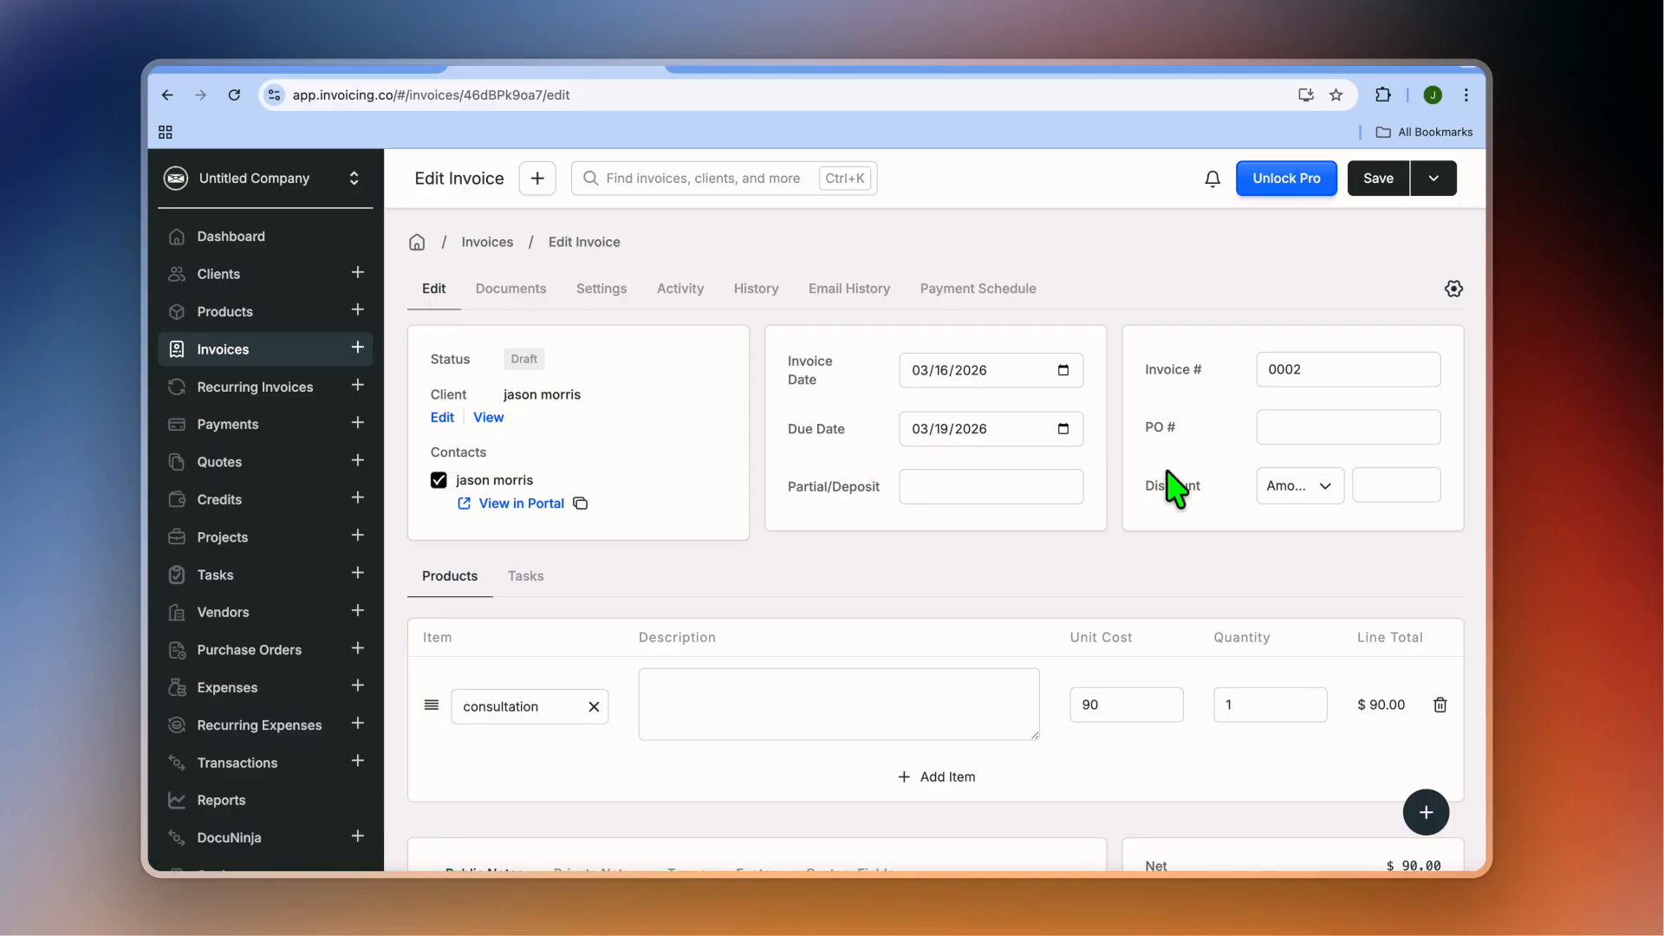
click(1432, 179)
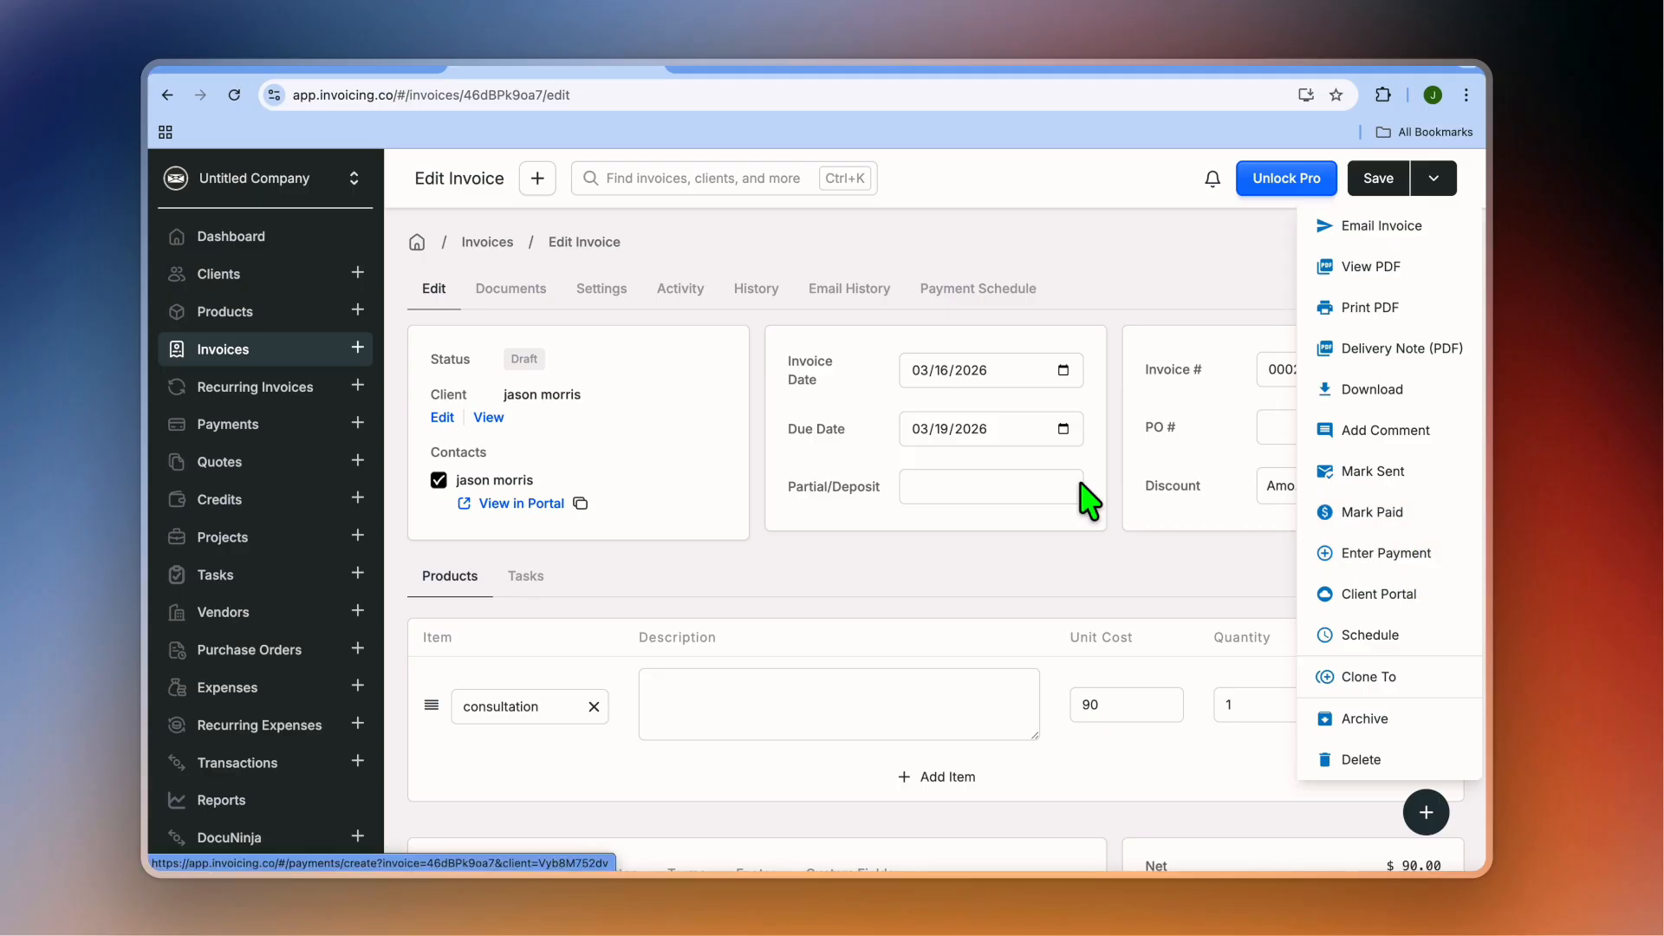
Step: Start a new recurring invoice for the existing test client with a Weekly frequency
click(312, 388)
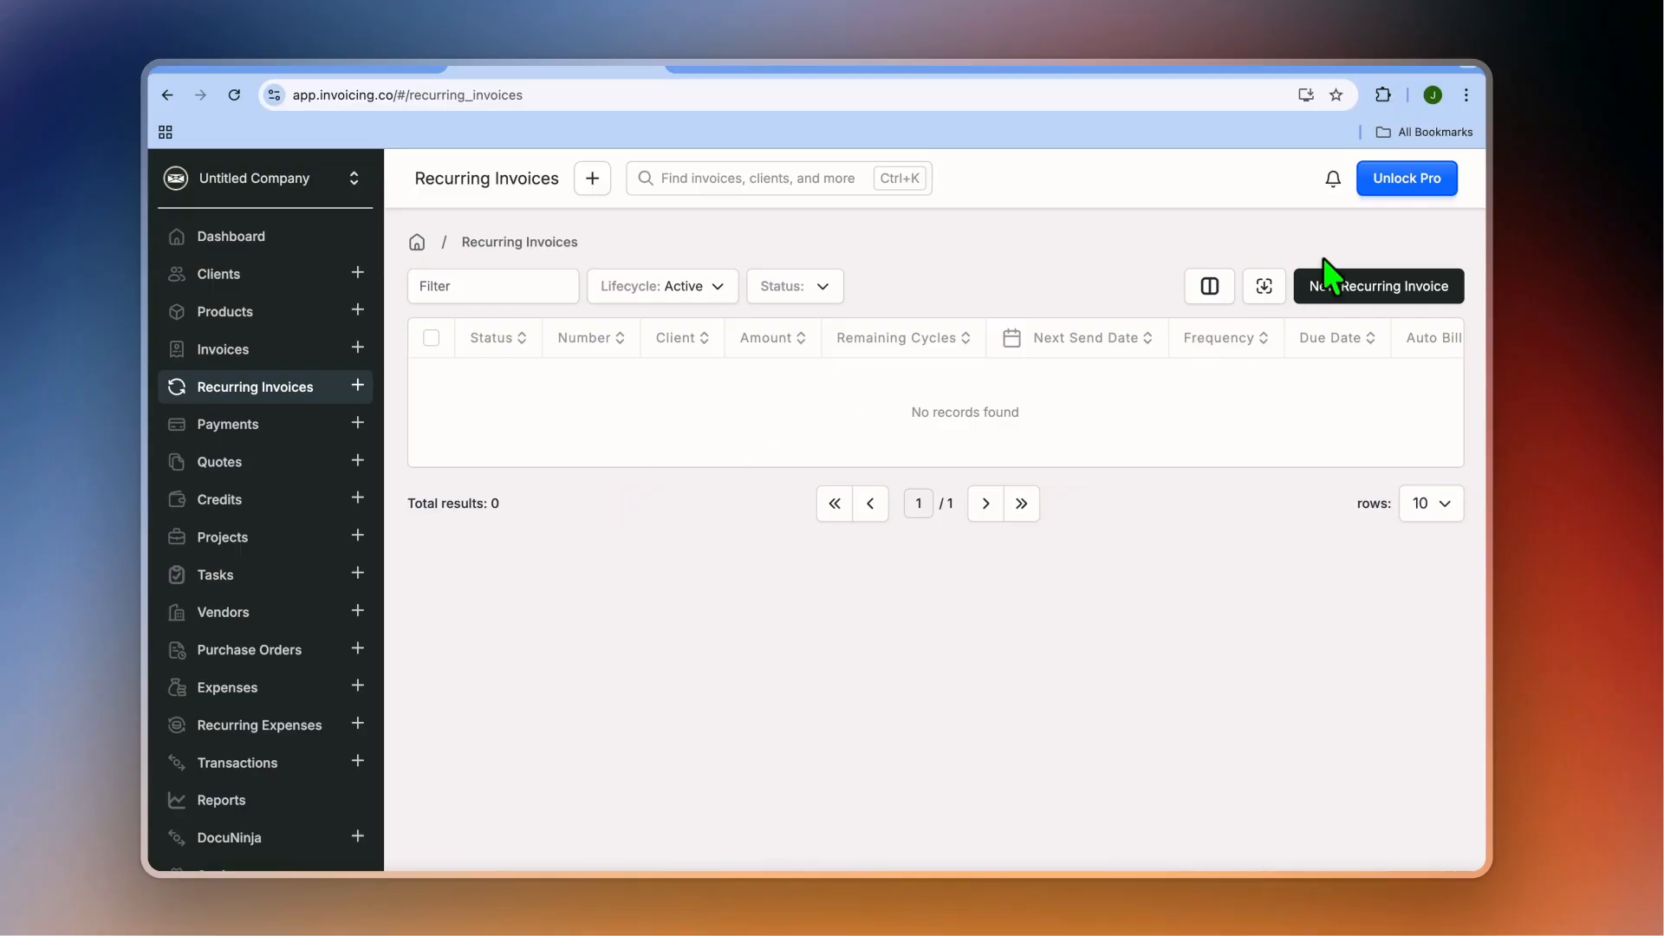
click(1357, 291)
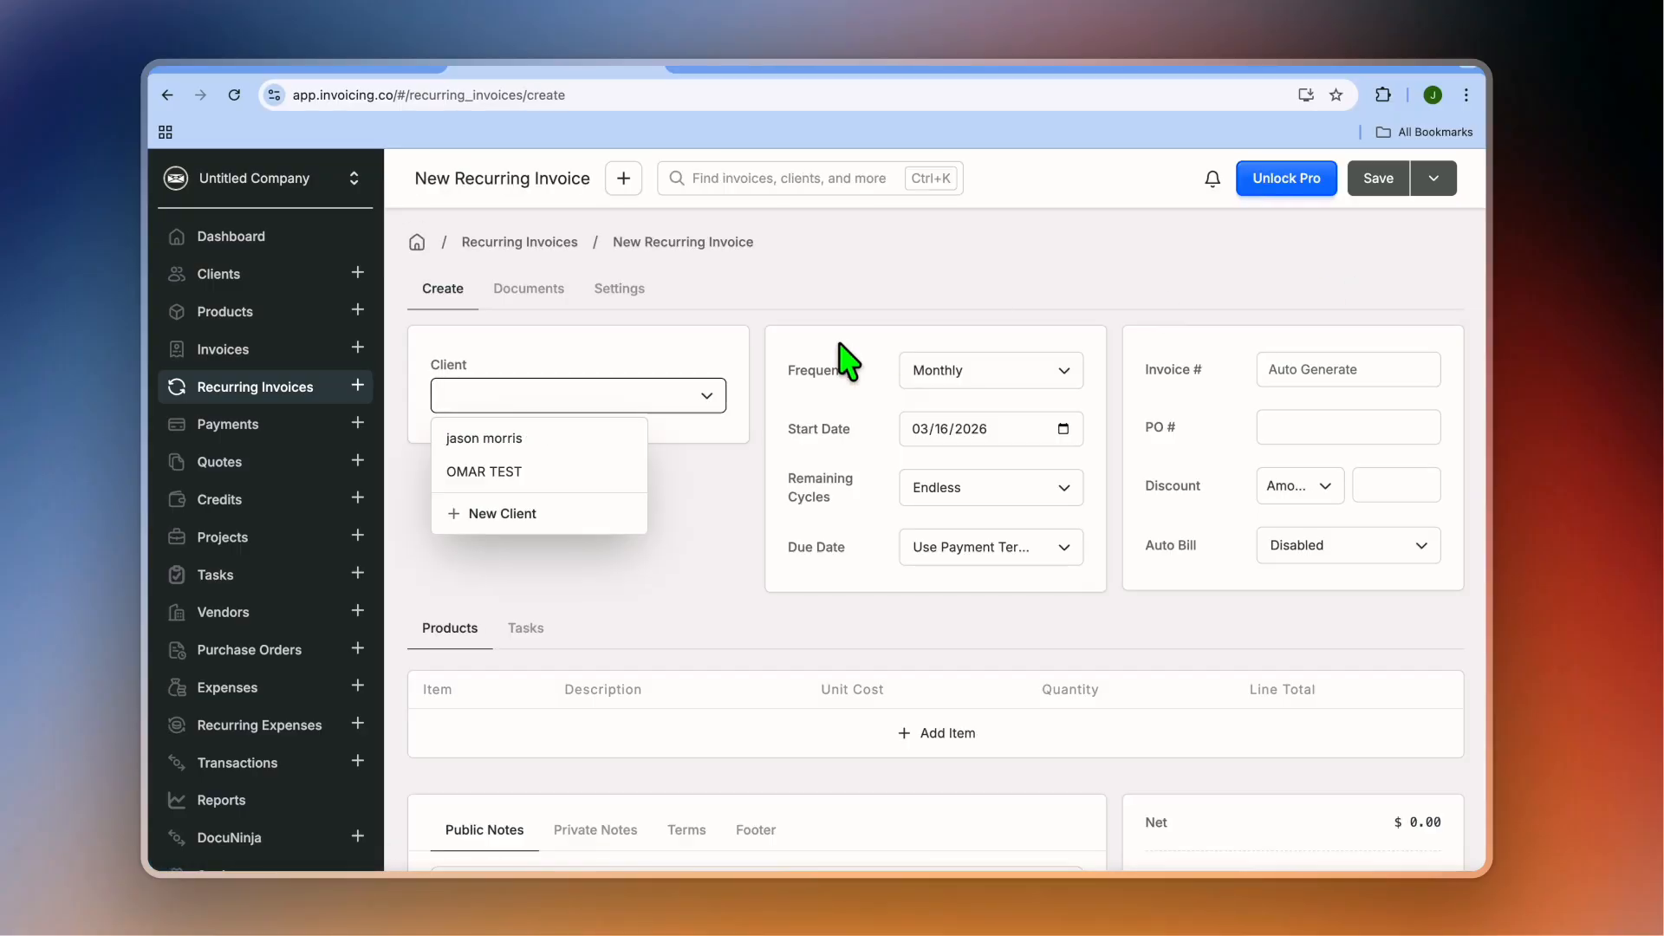
click(585, 471)
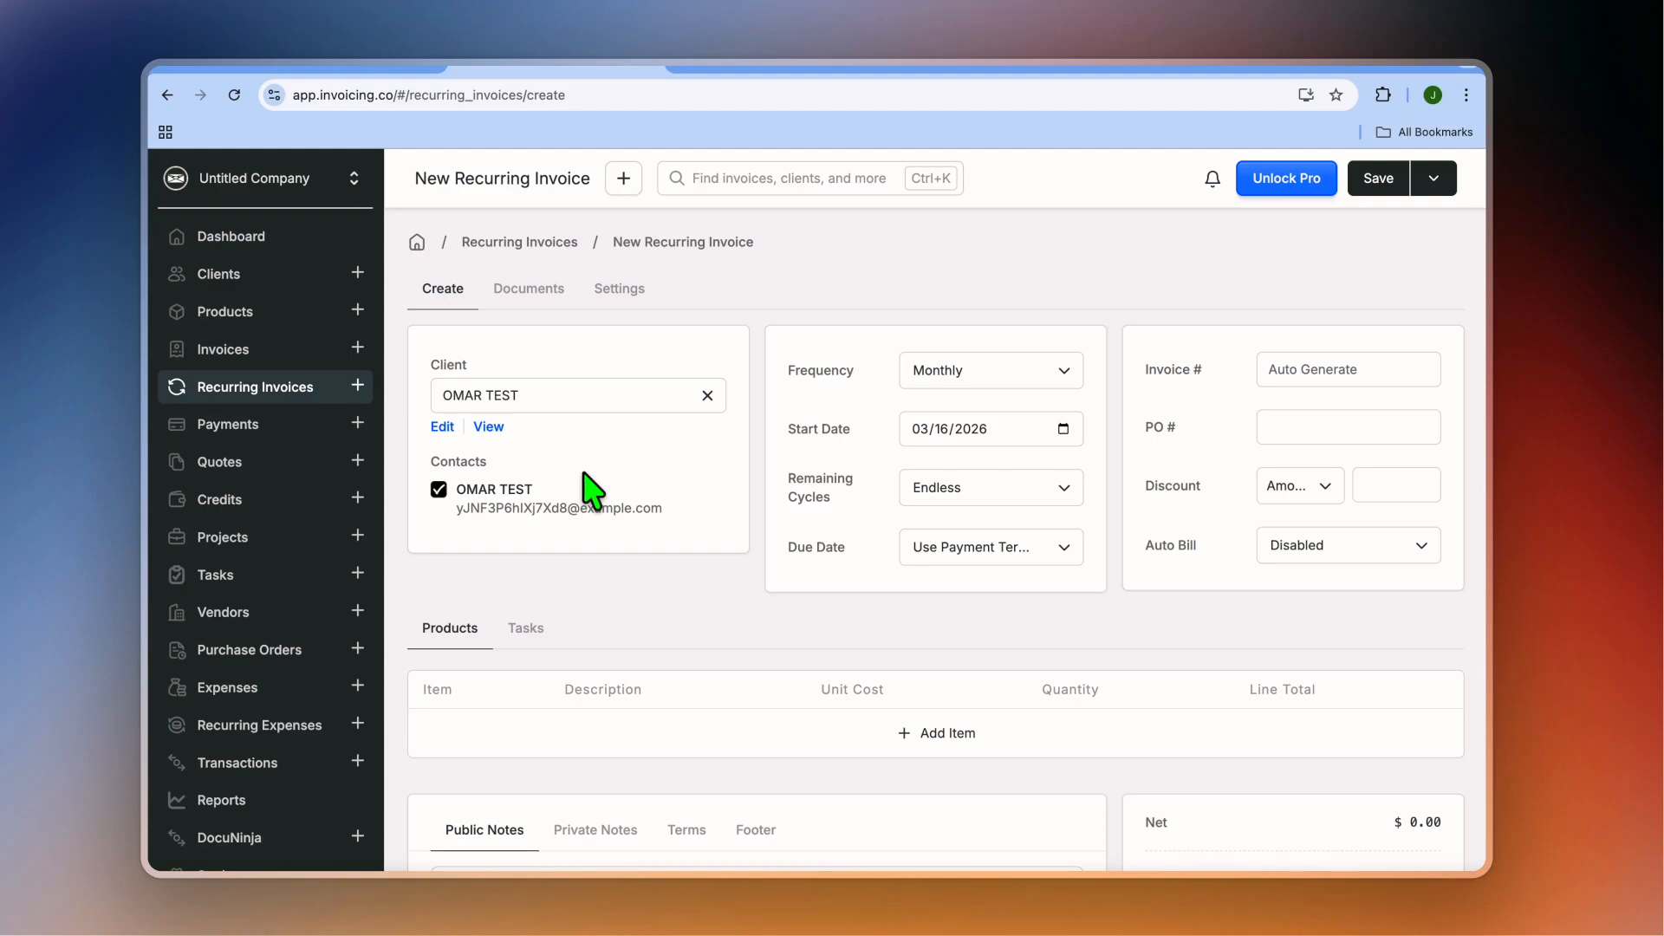
click(1044, 373)
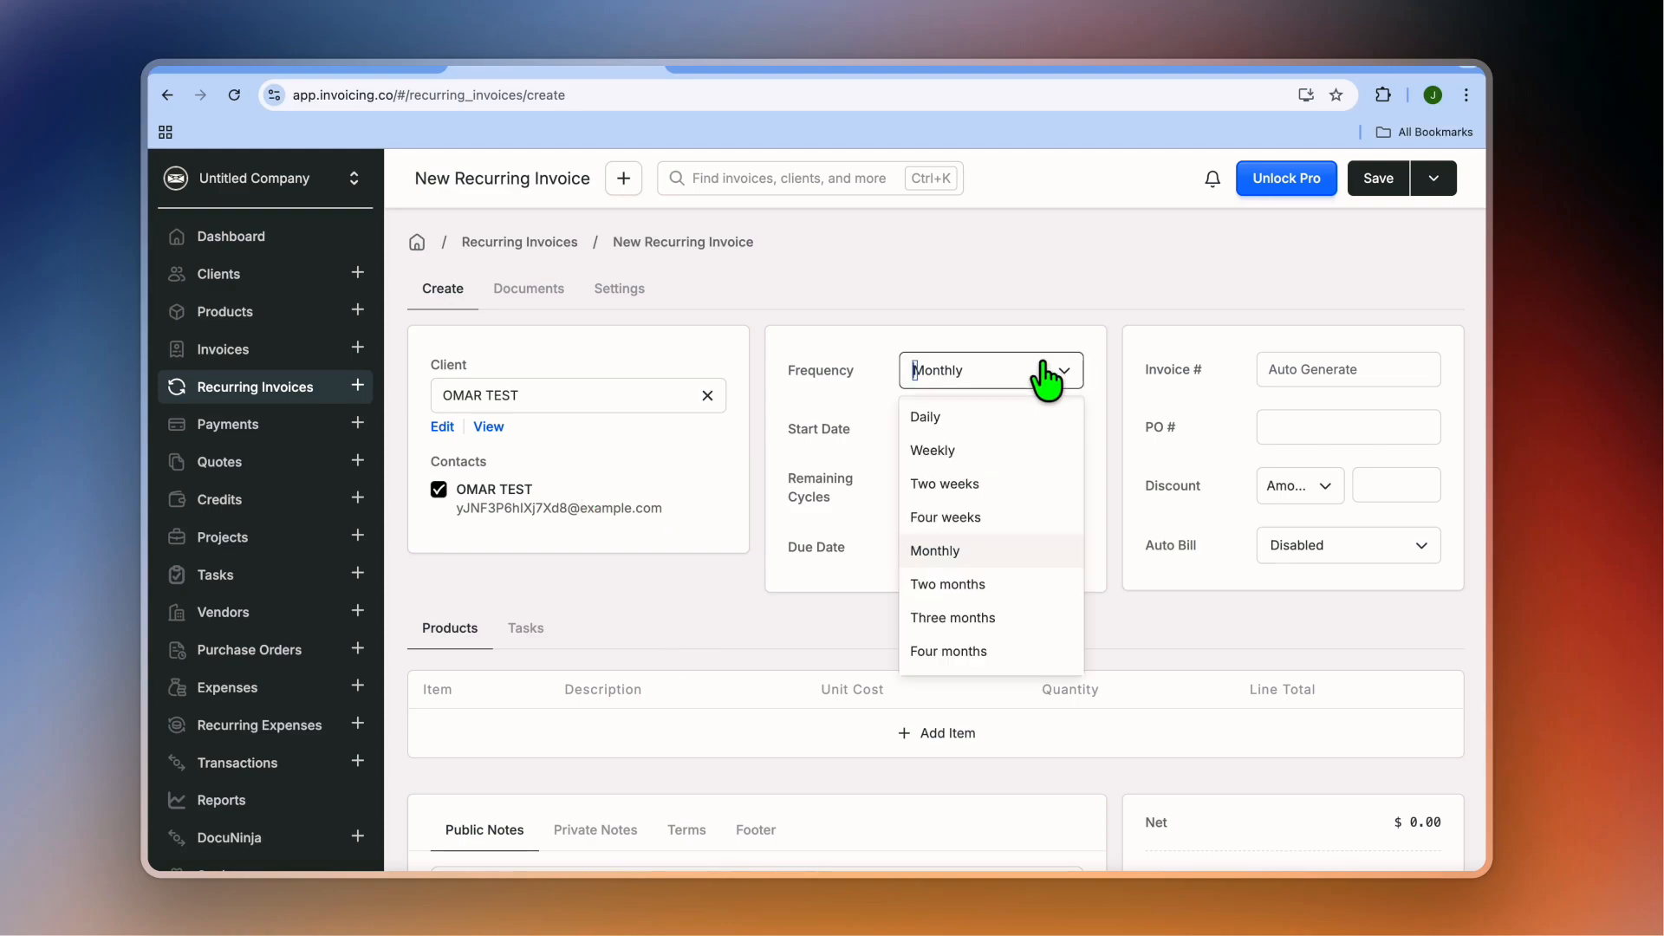
click(1032, 468)
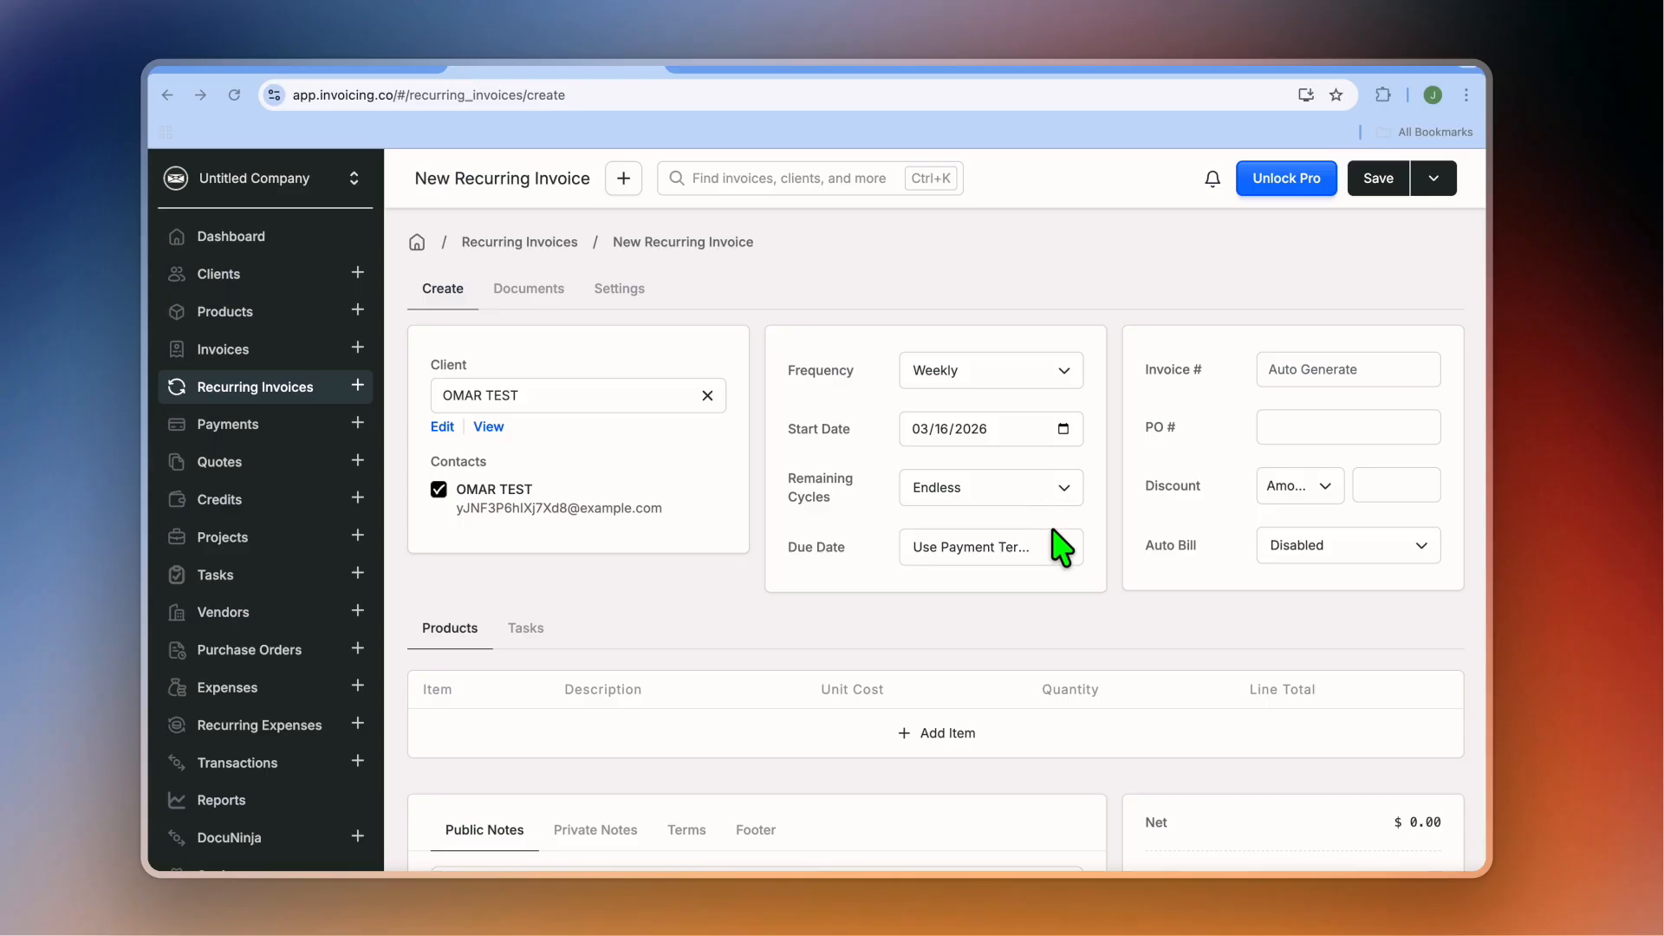
Step: Set the recurring invoice's due date to Day 1 and its Auto Bill option to Enabled
scroll(1018, 612, down, 2)
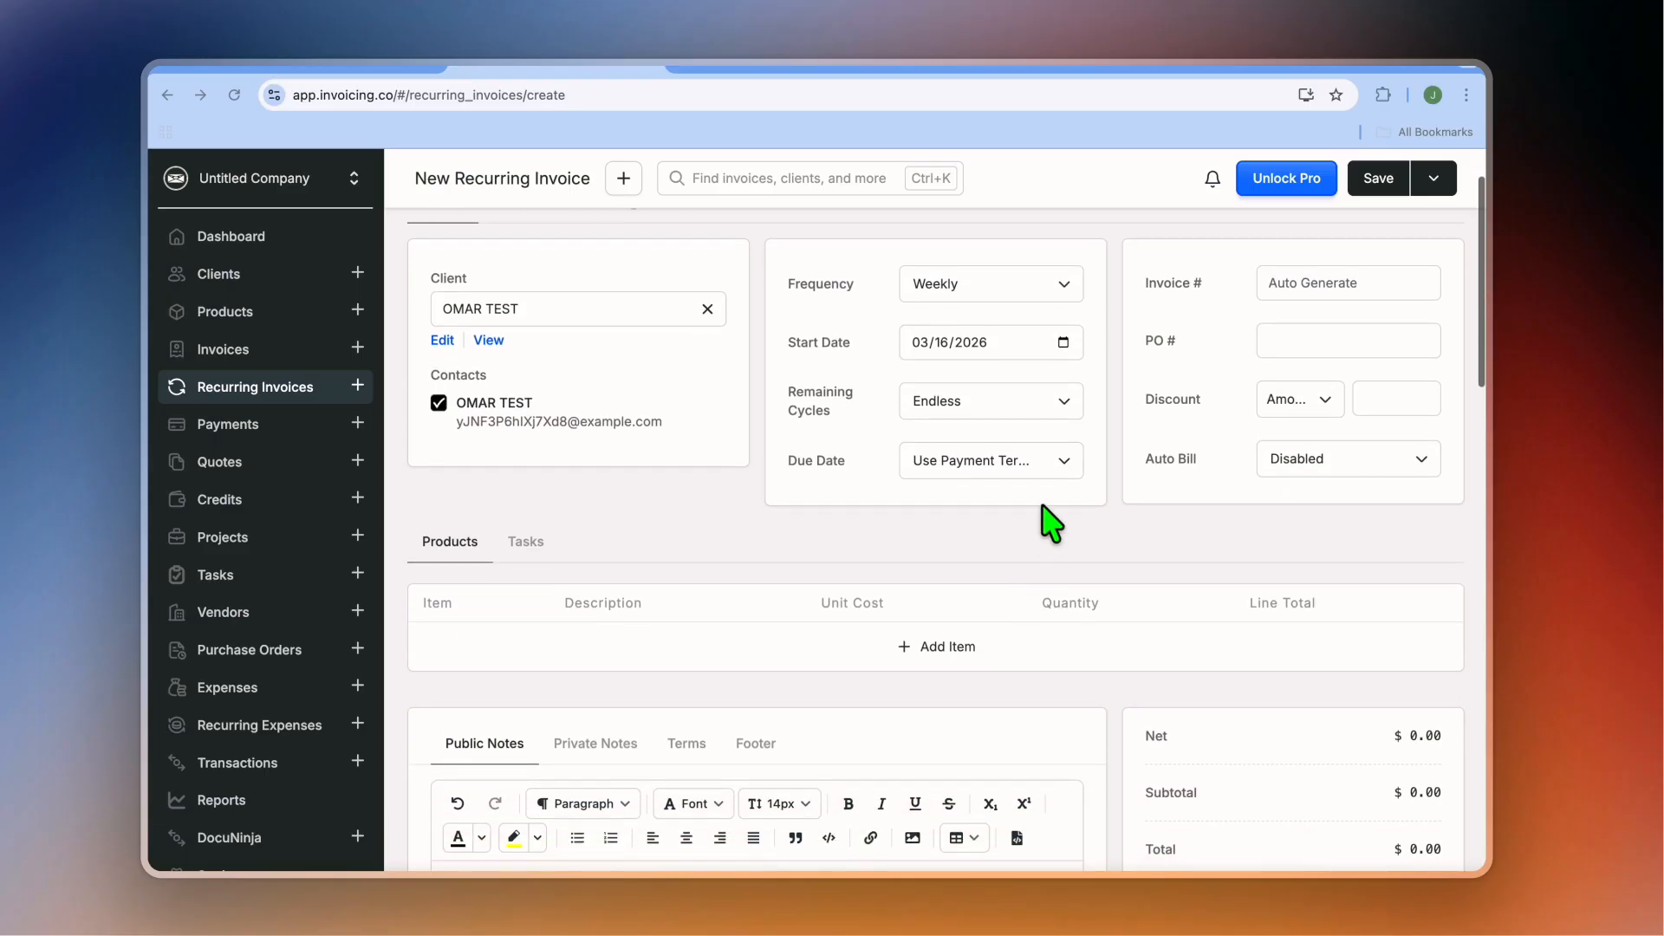
click(1068, 464)
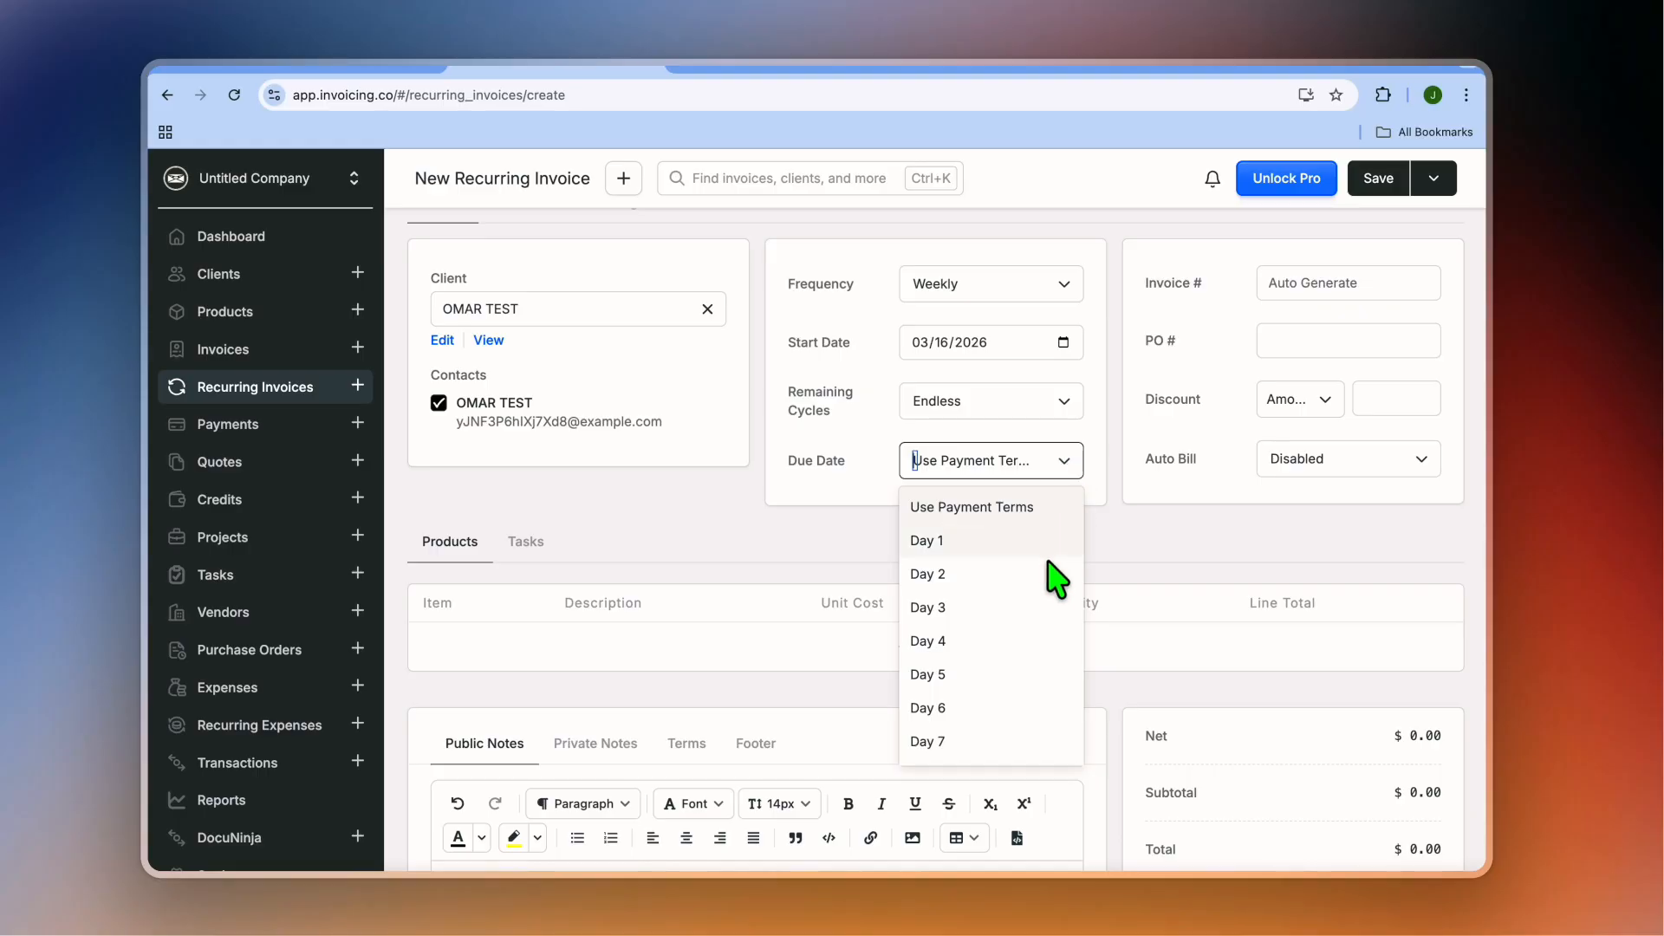
scroll(1037, 624, down, 1)
scroll(1038, 624, down, 3)
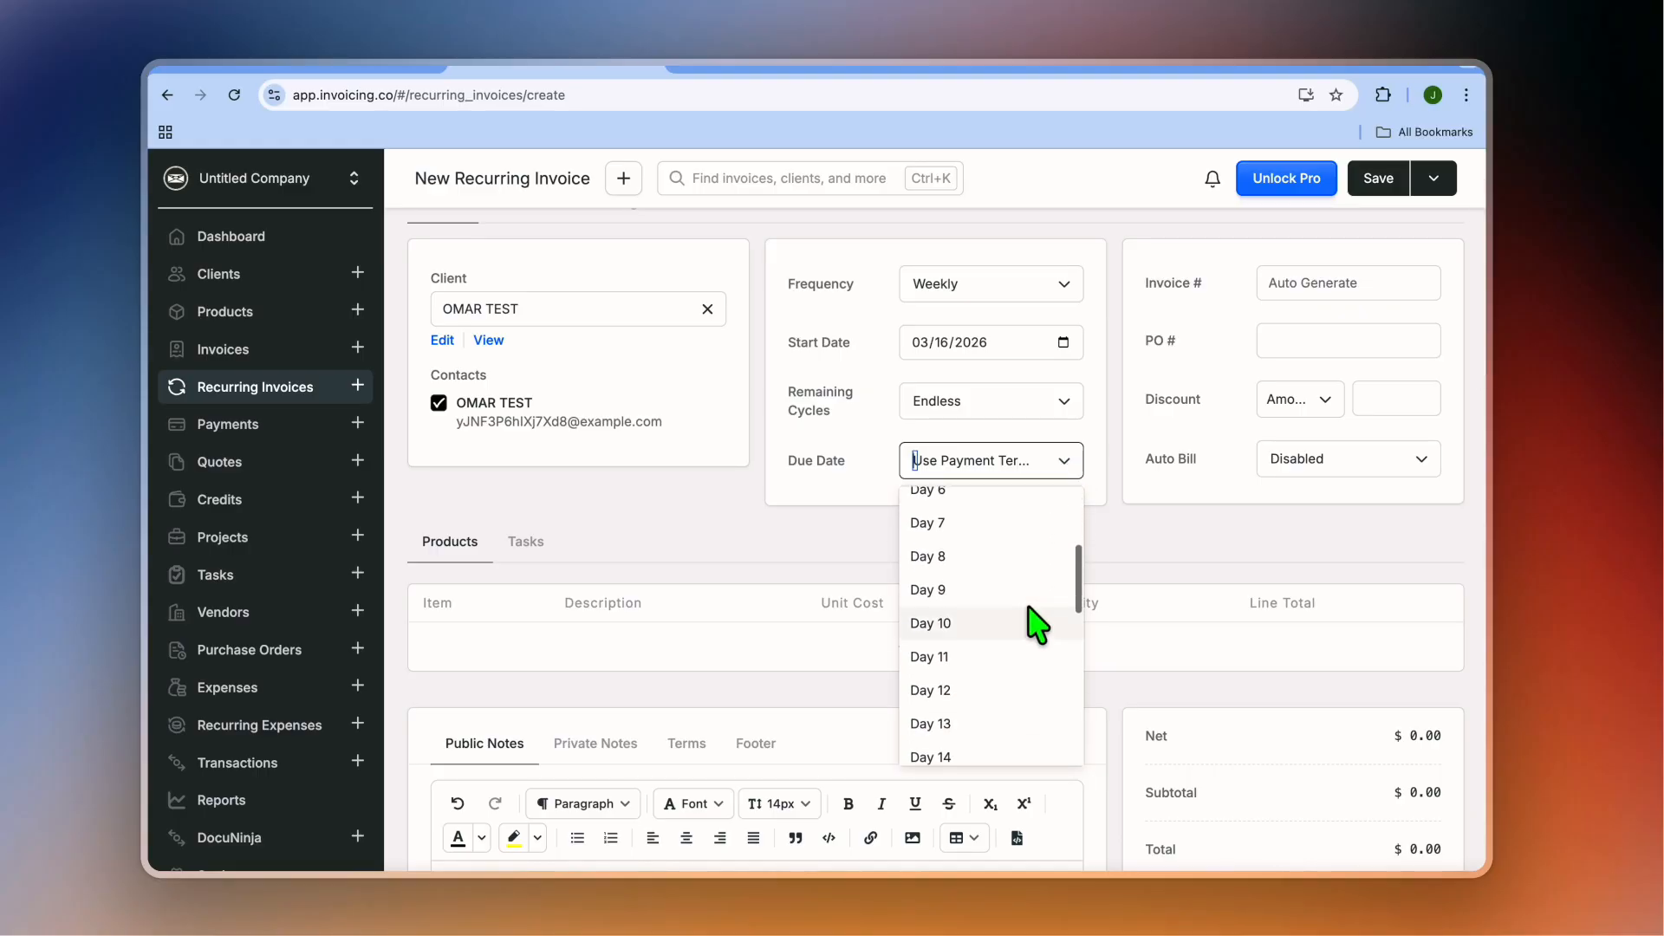
scroll(1037, 624, up, 4)
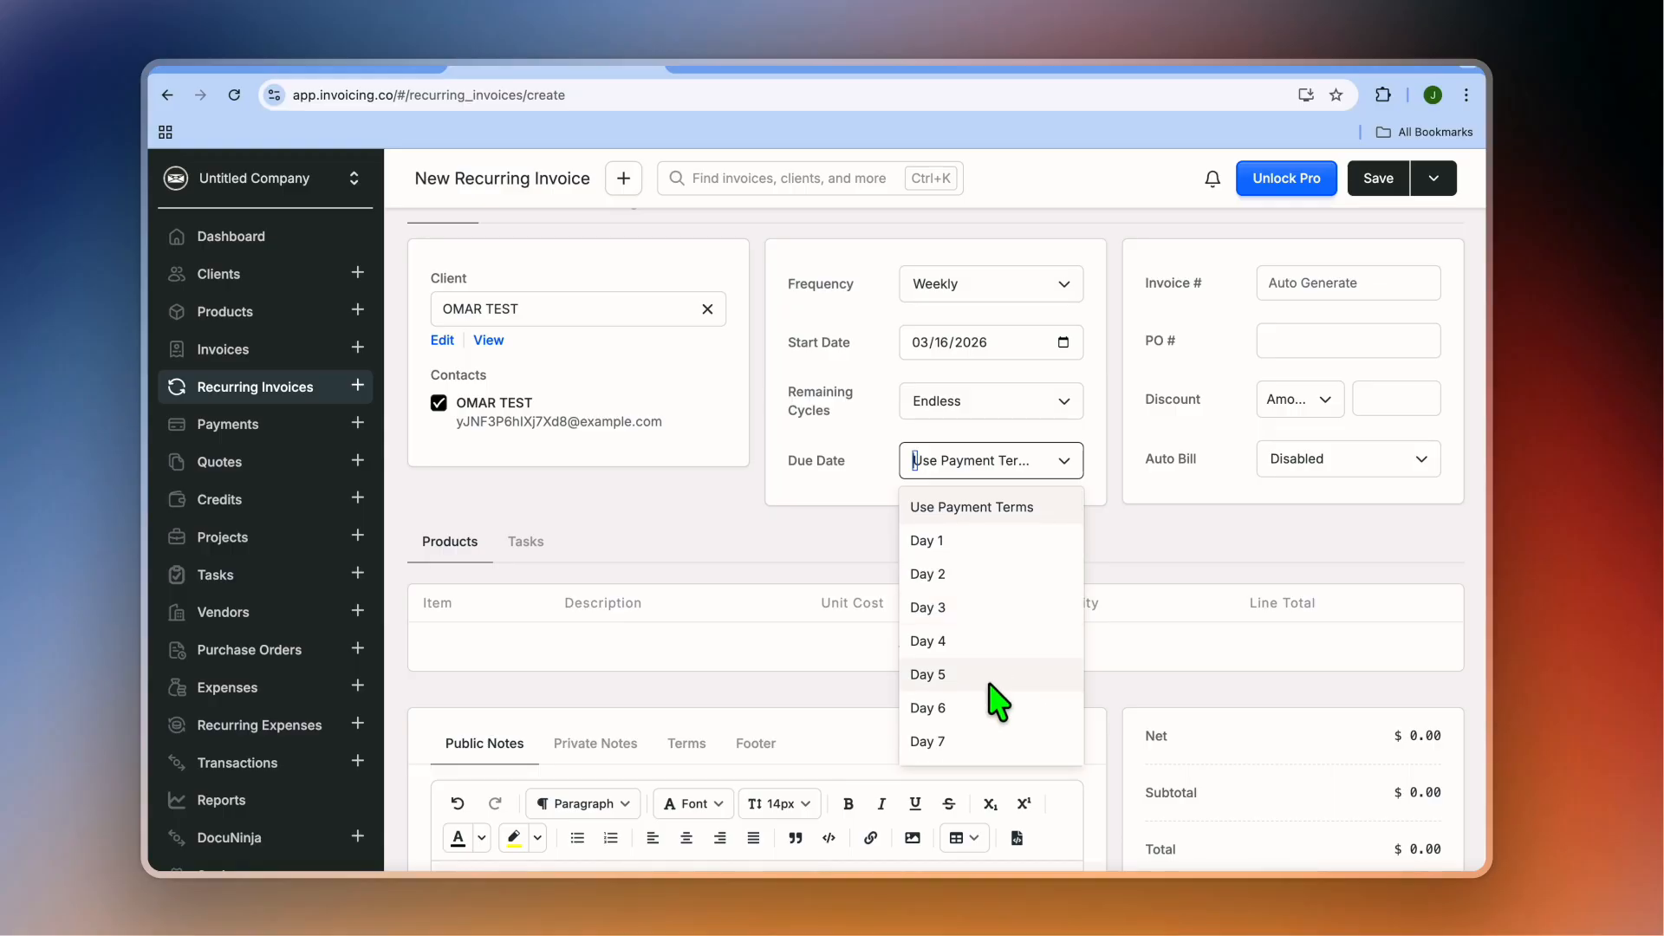
click(995, 551)
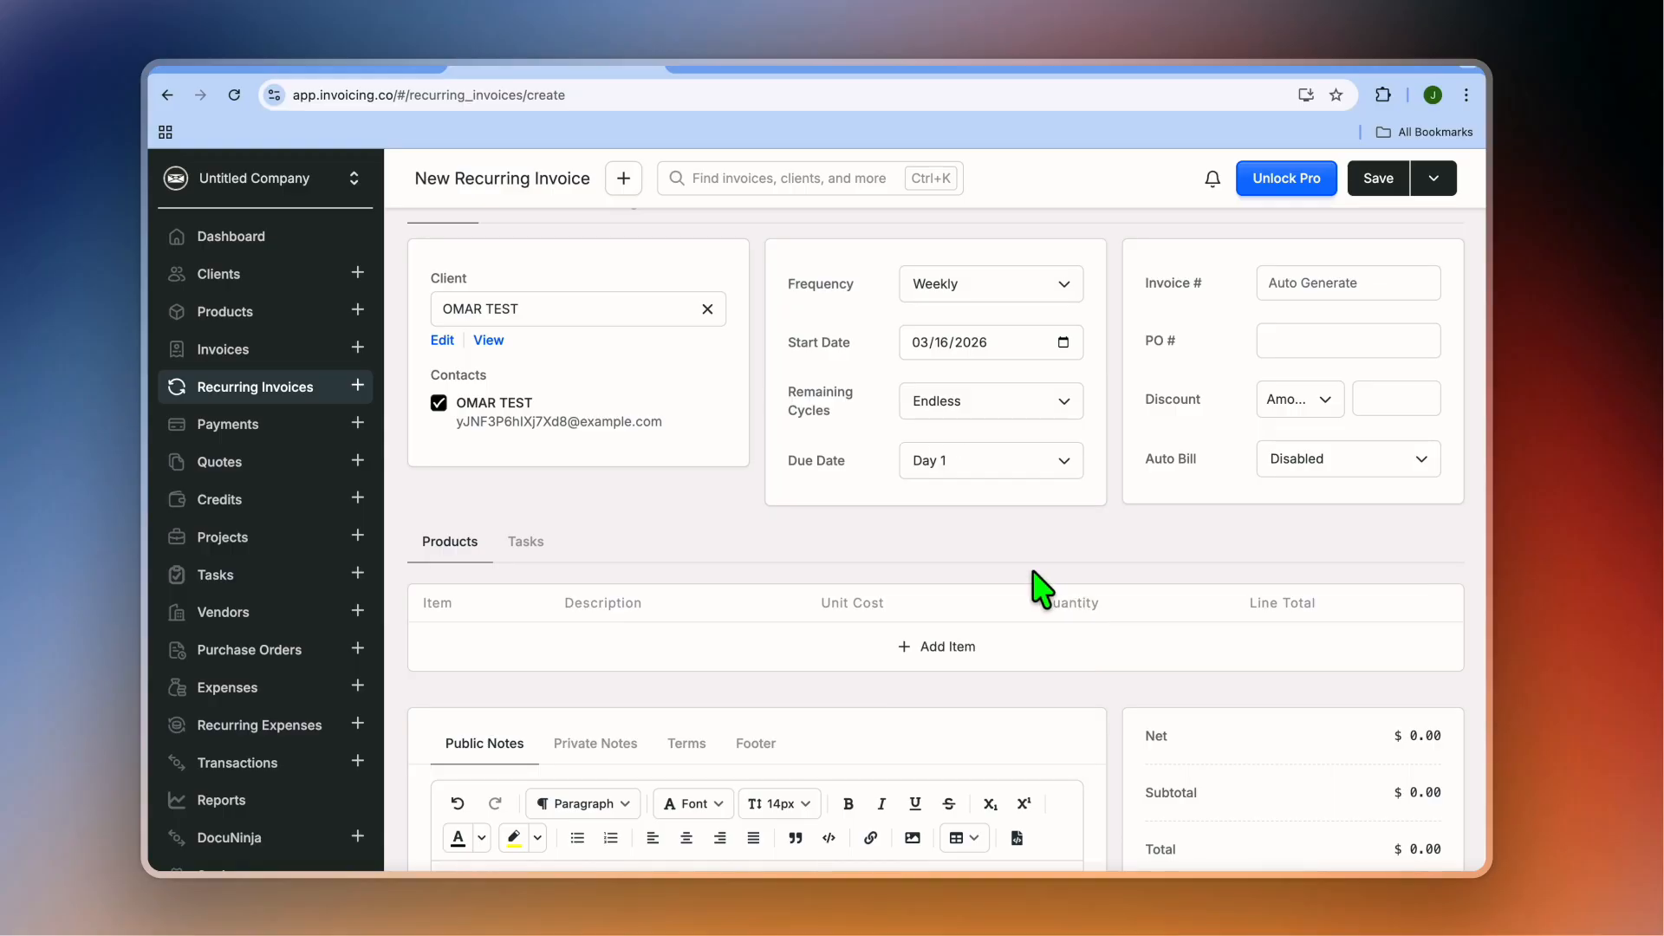
click(1300, 462)
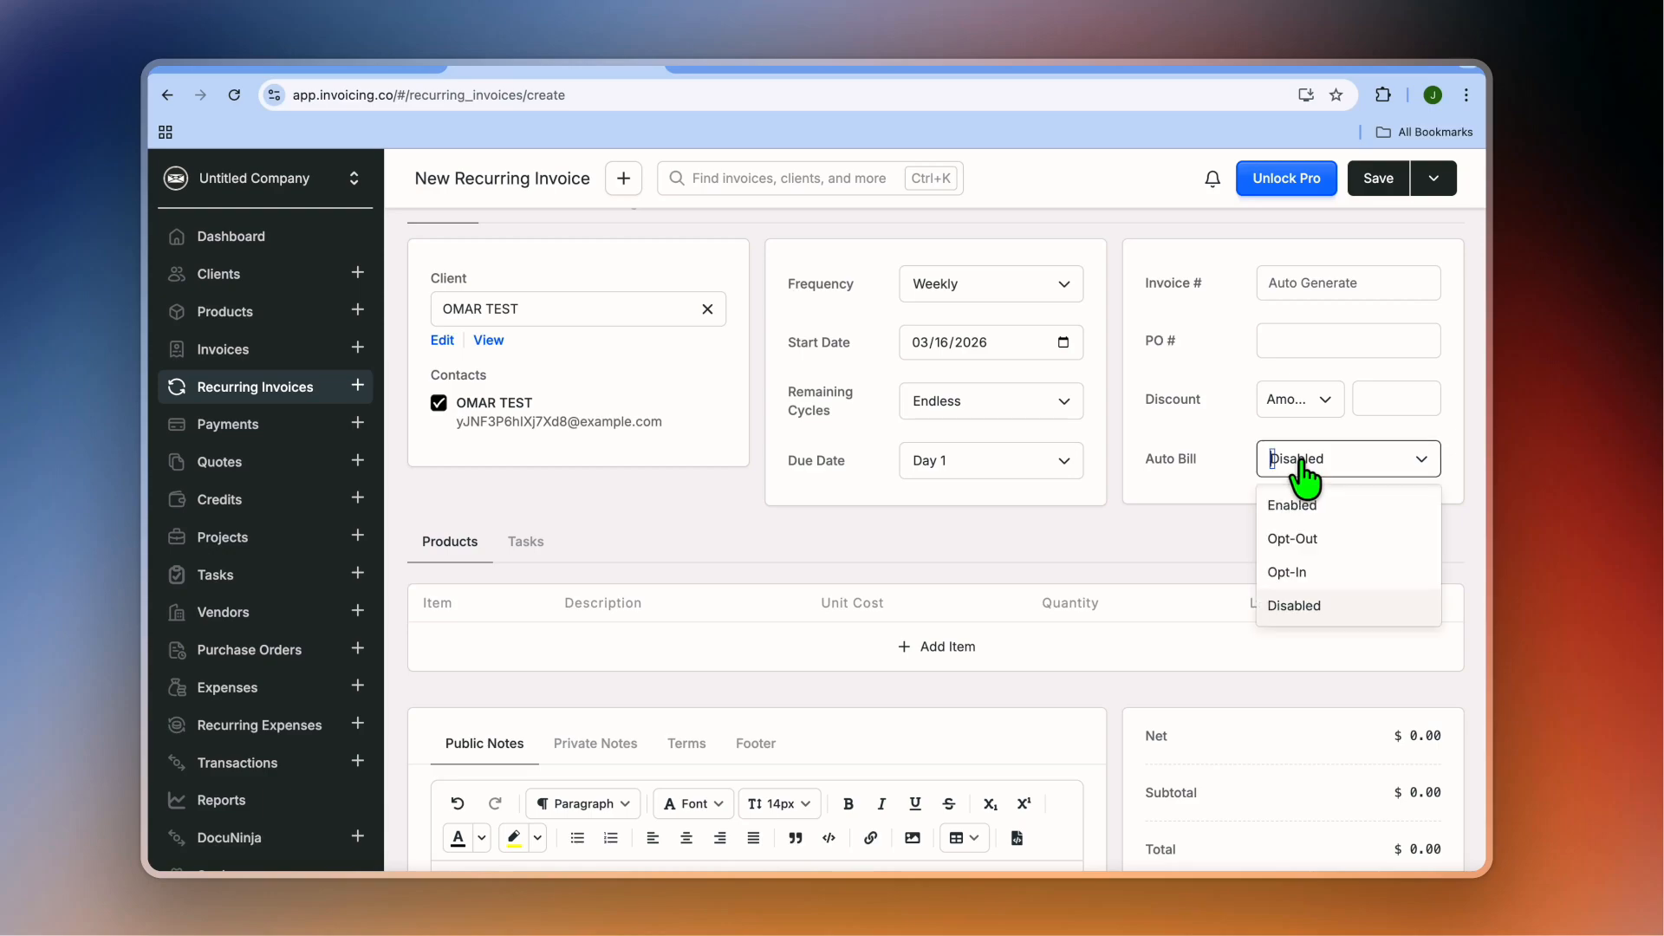
click(1291, 506)
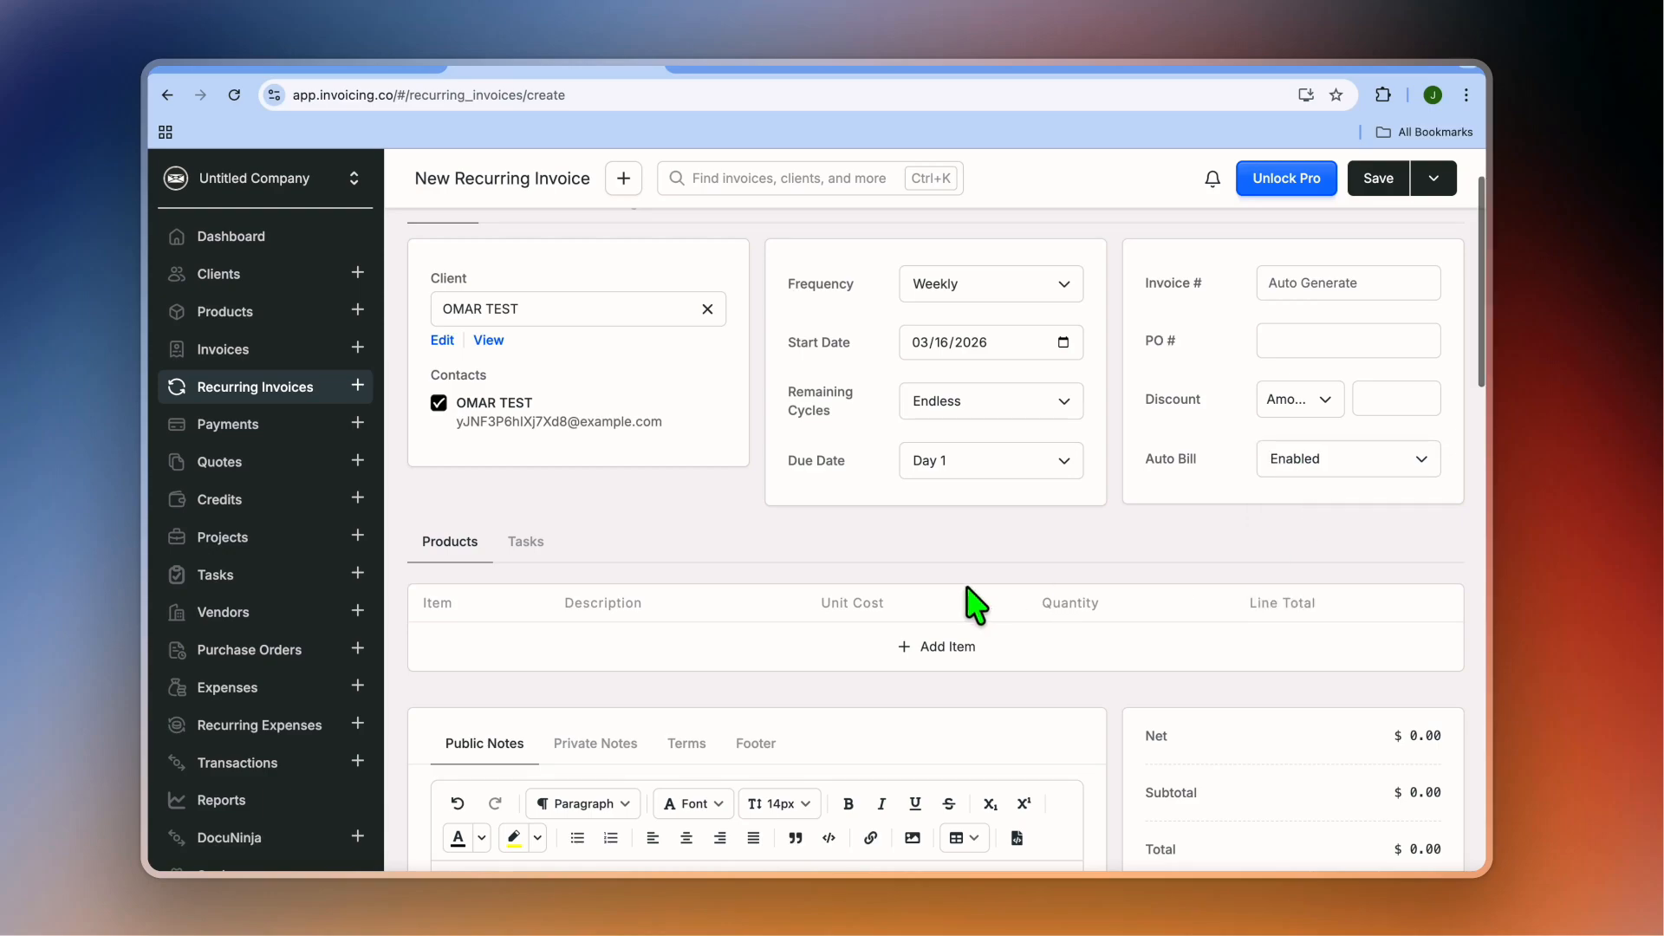
Step: Add the consultation product as a line item on the recurring invoice
scroll(971, 607, down, 3)
click(945, 409)
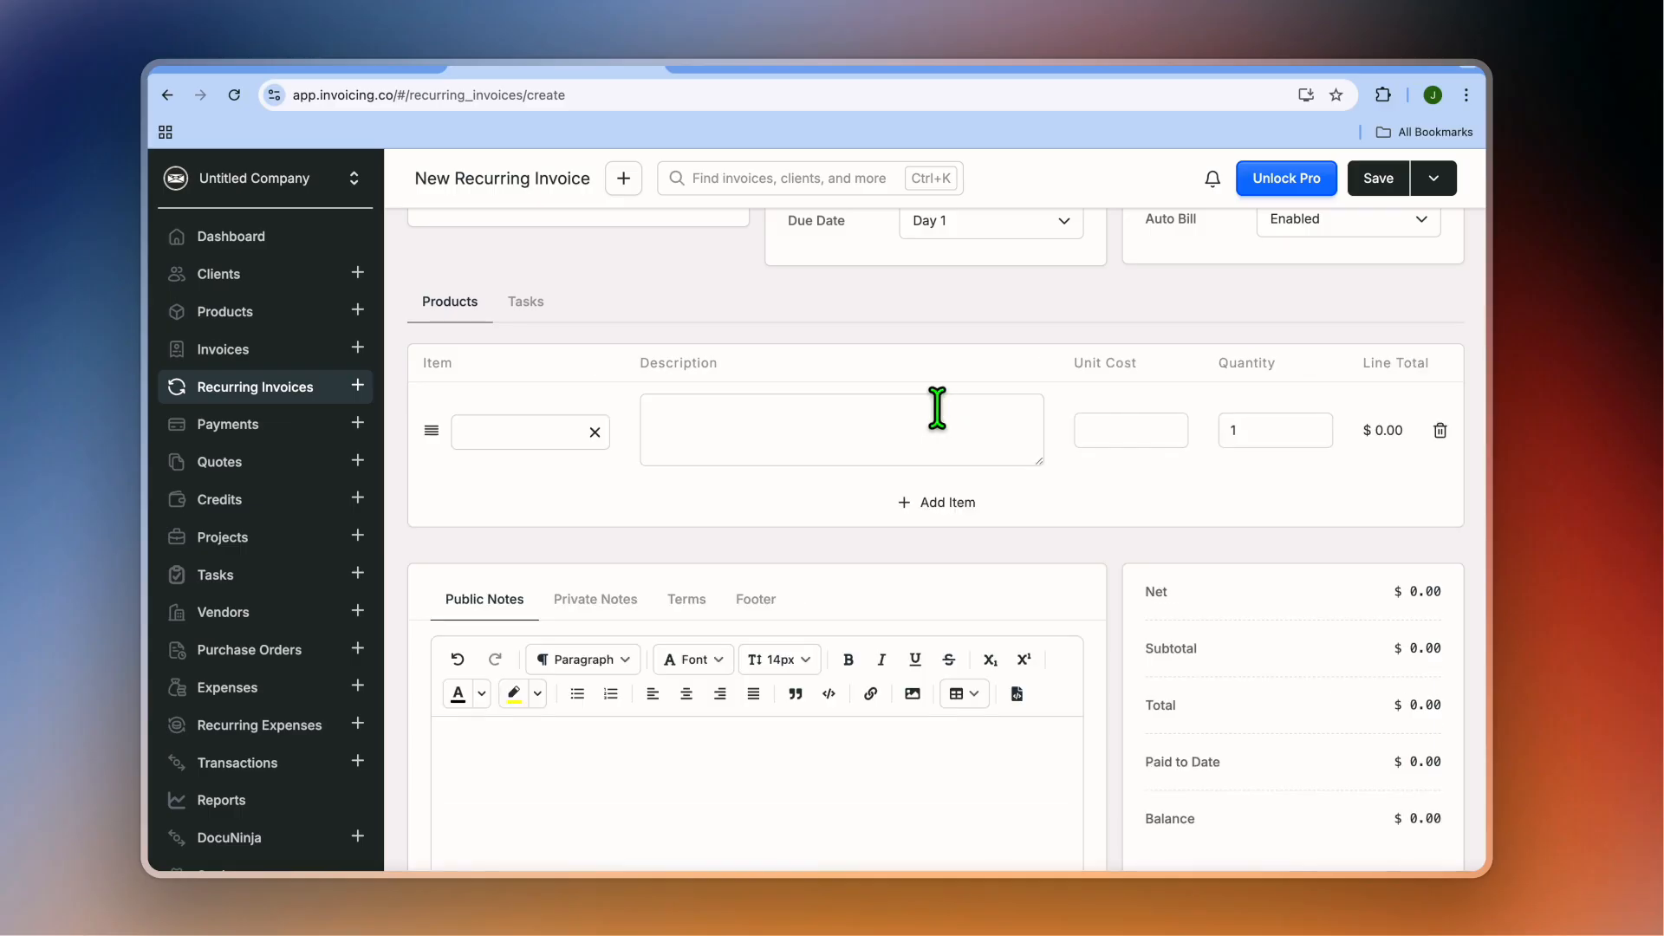
click(532, 431)
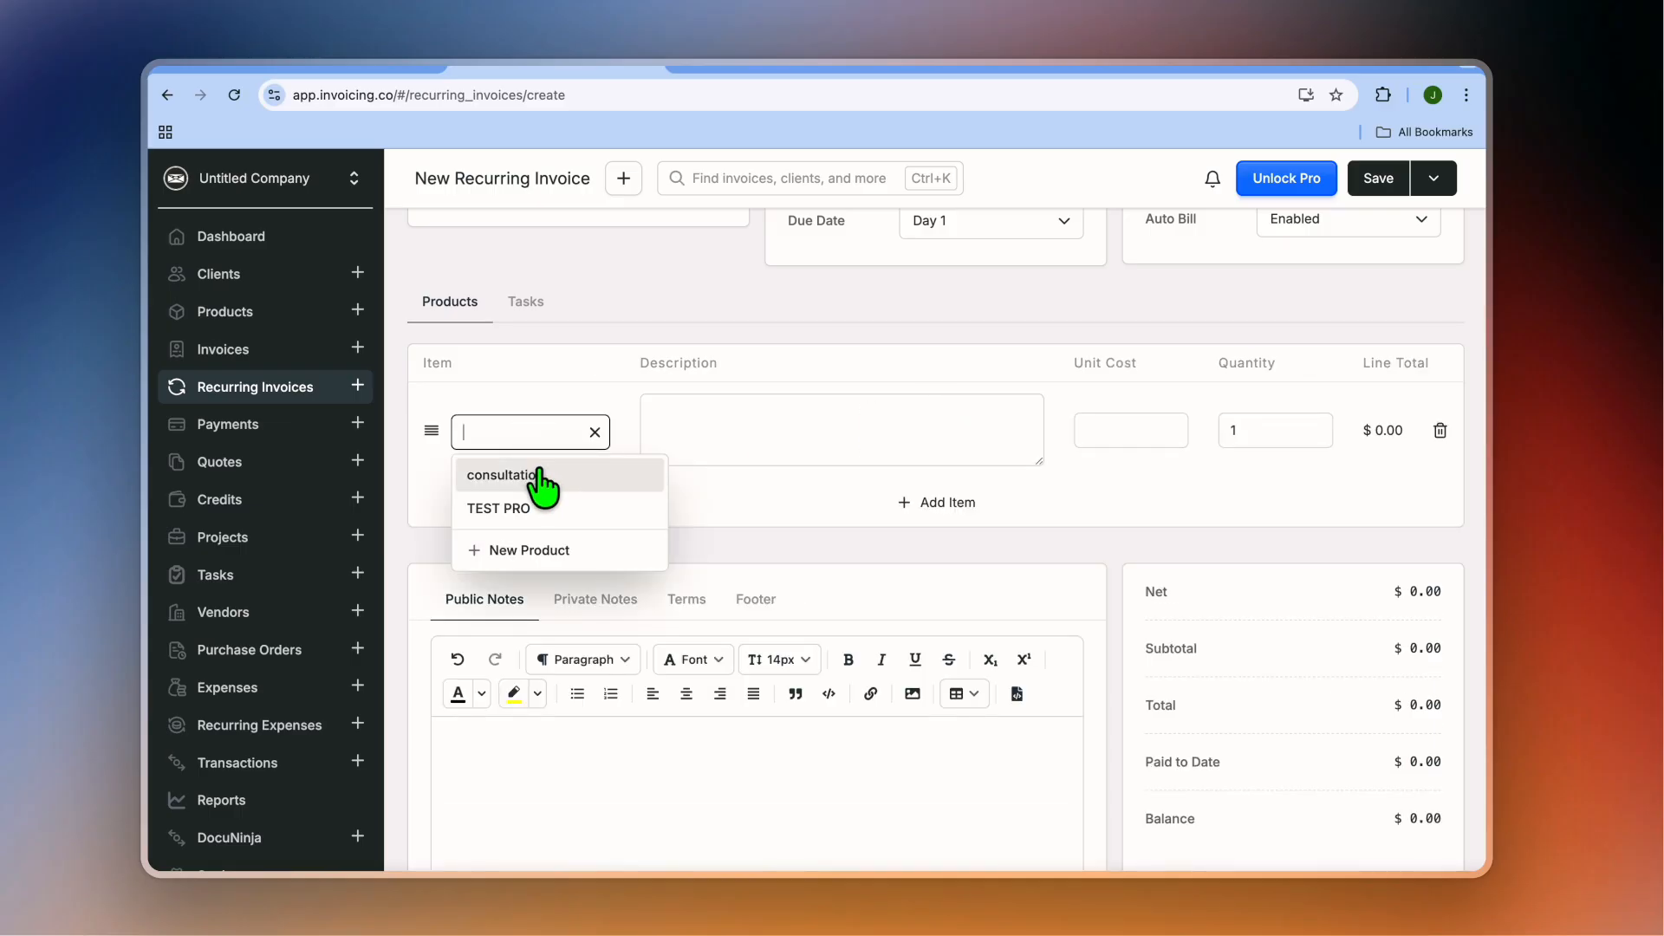
click(536, 472)
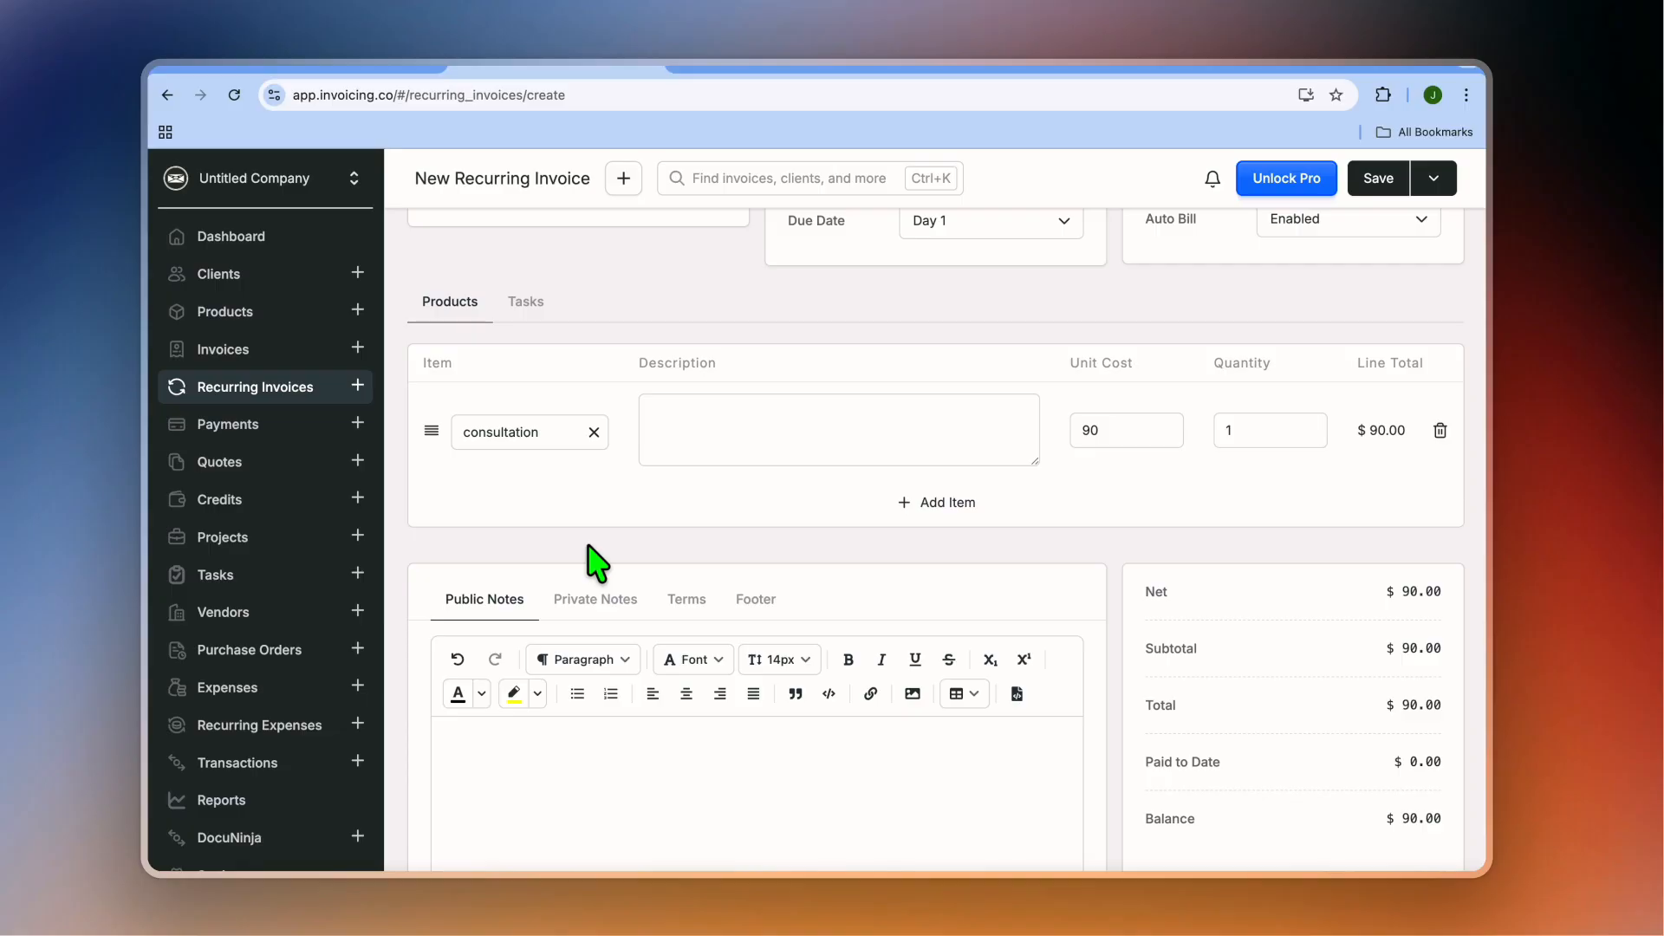
Step: Save the recurring invoice and review the additional actions available for it
scroll(679, 668, down, 4)
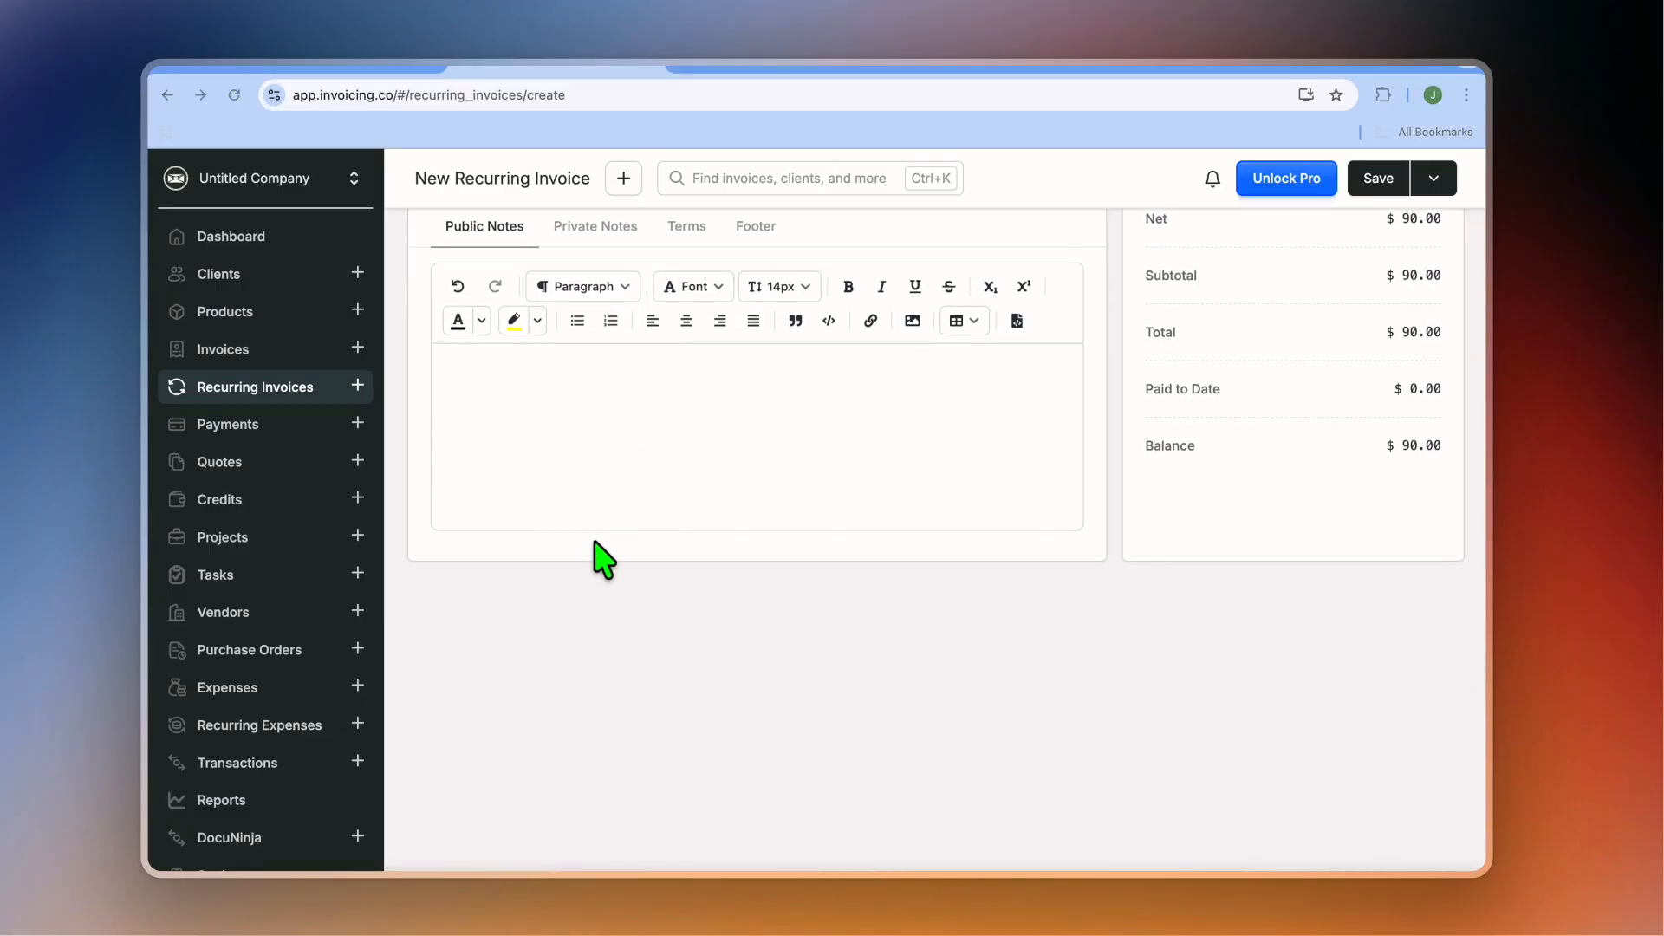
scroll(1161, 378, up, 2)
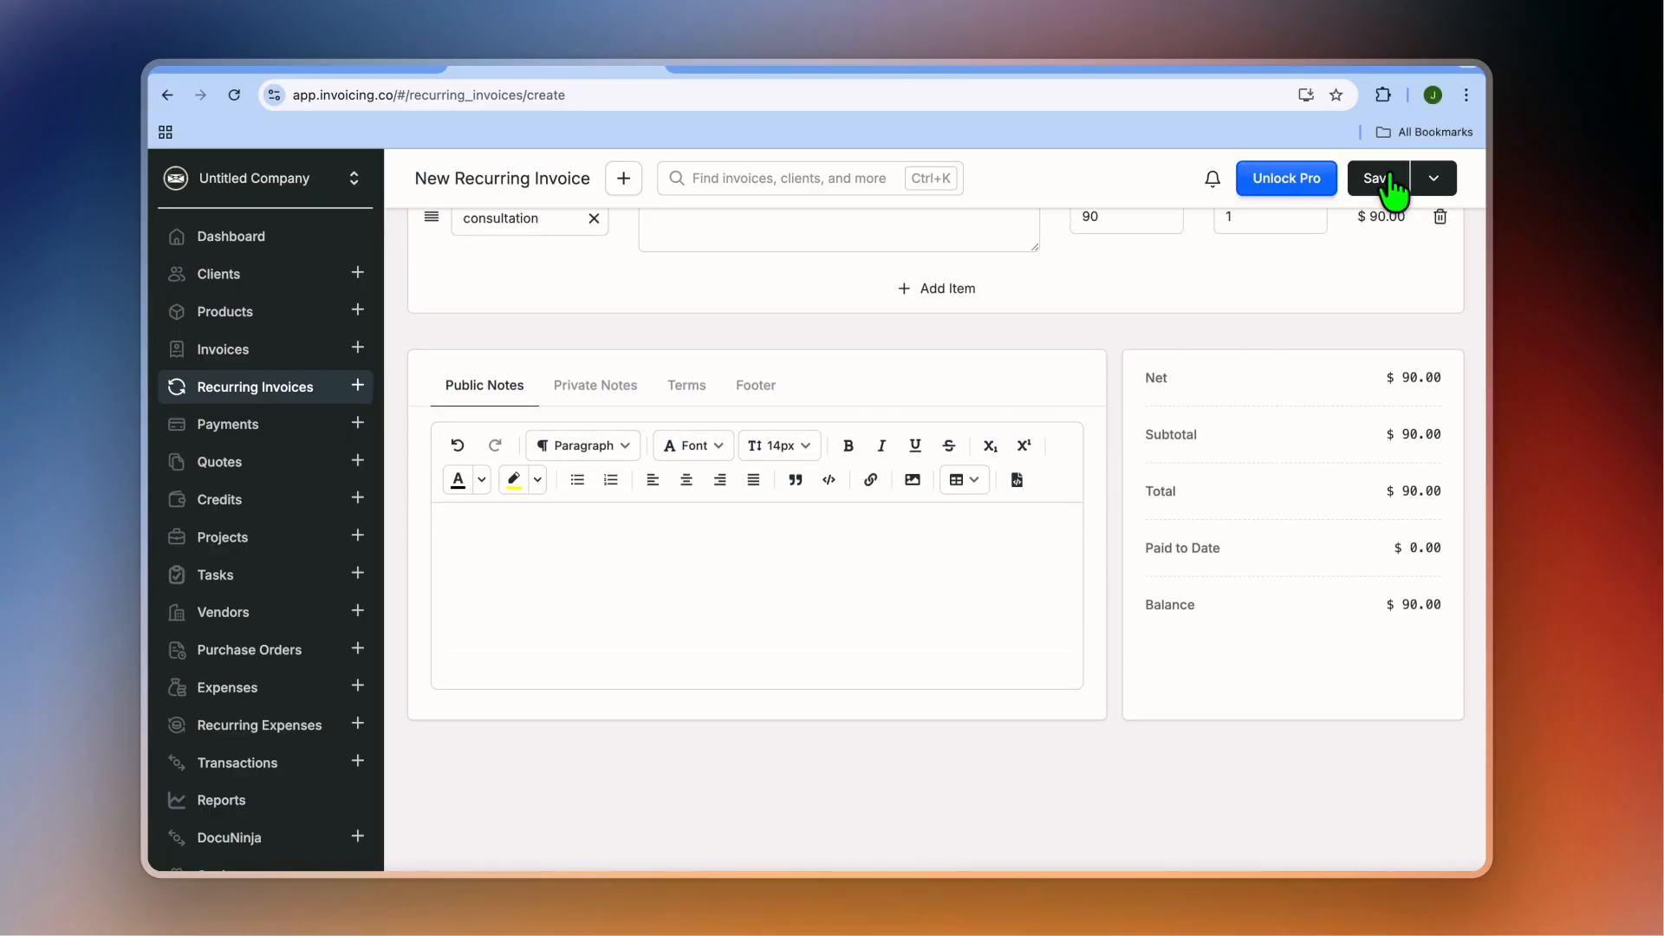
click(1392, 182)
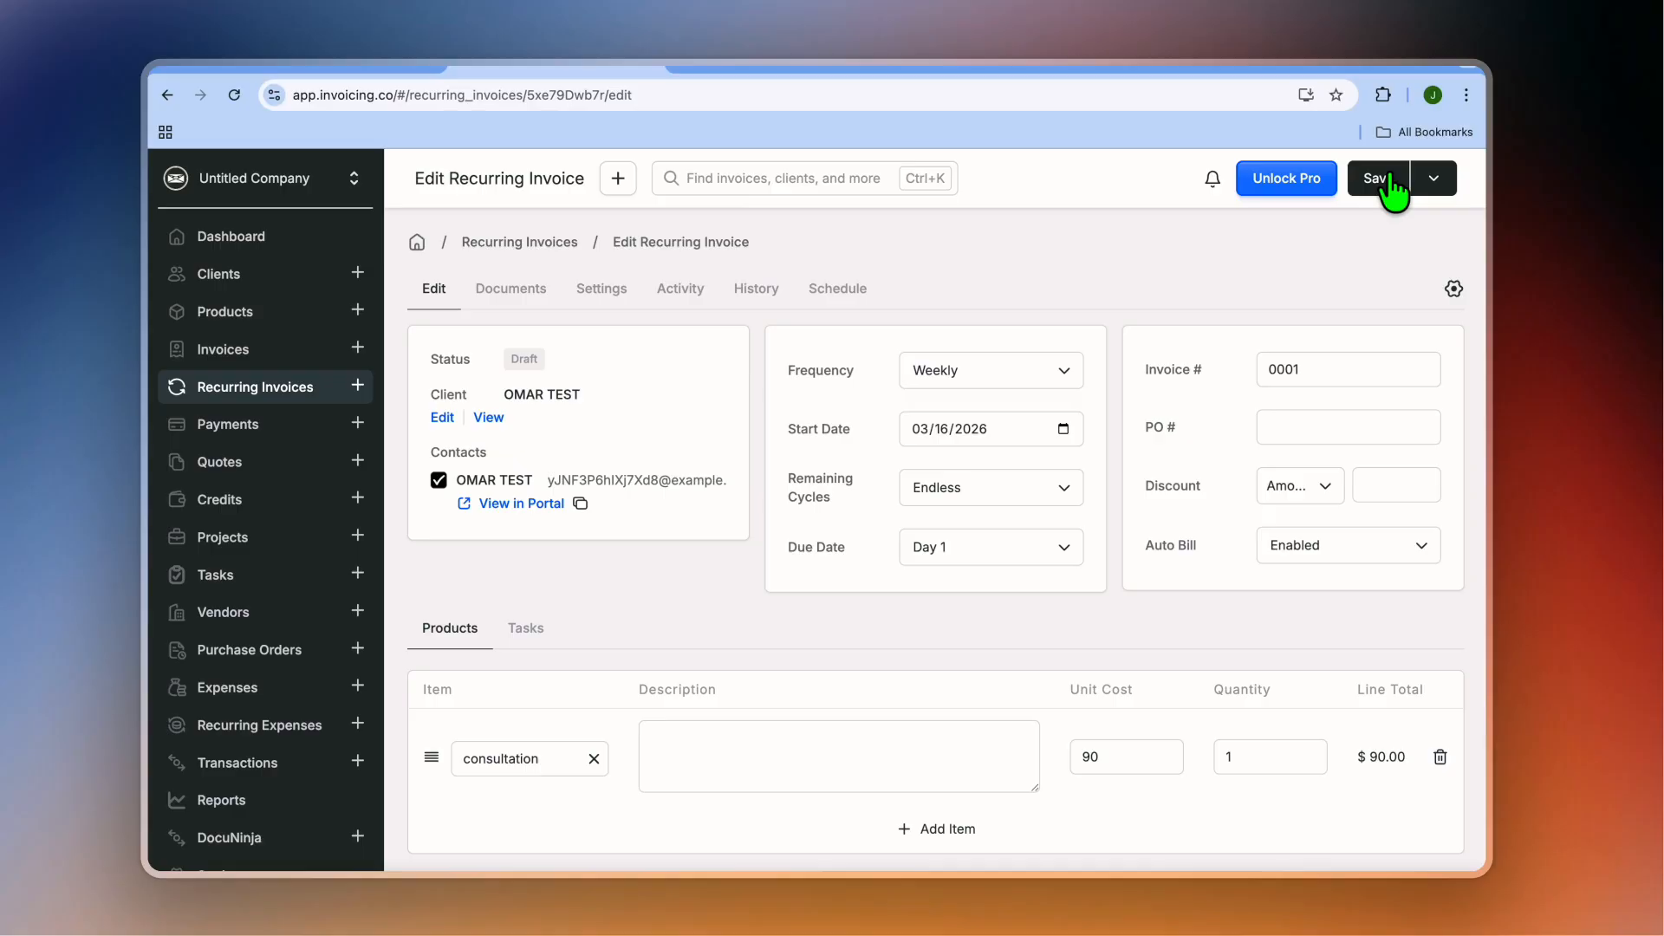
click(1435, 180)
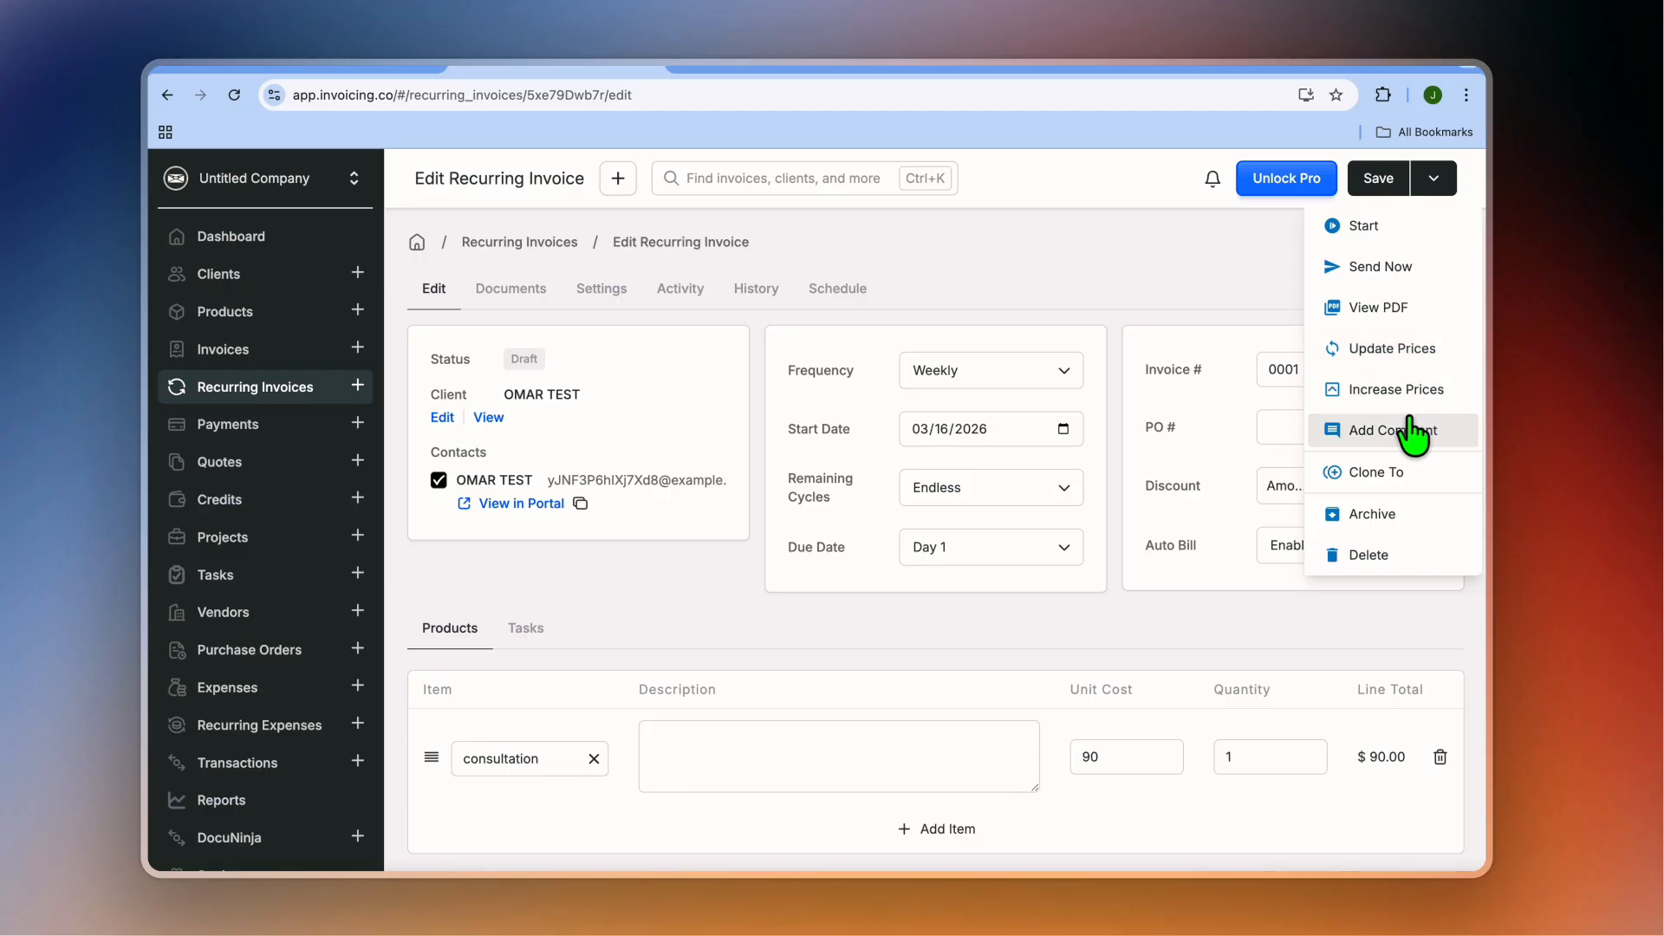
click(643, 654)
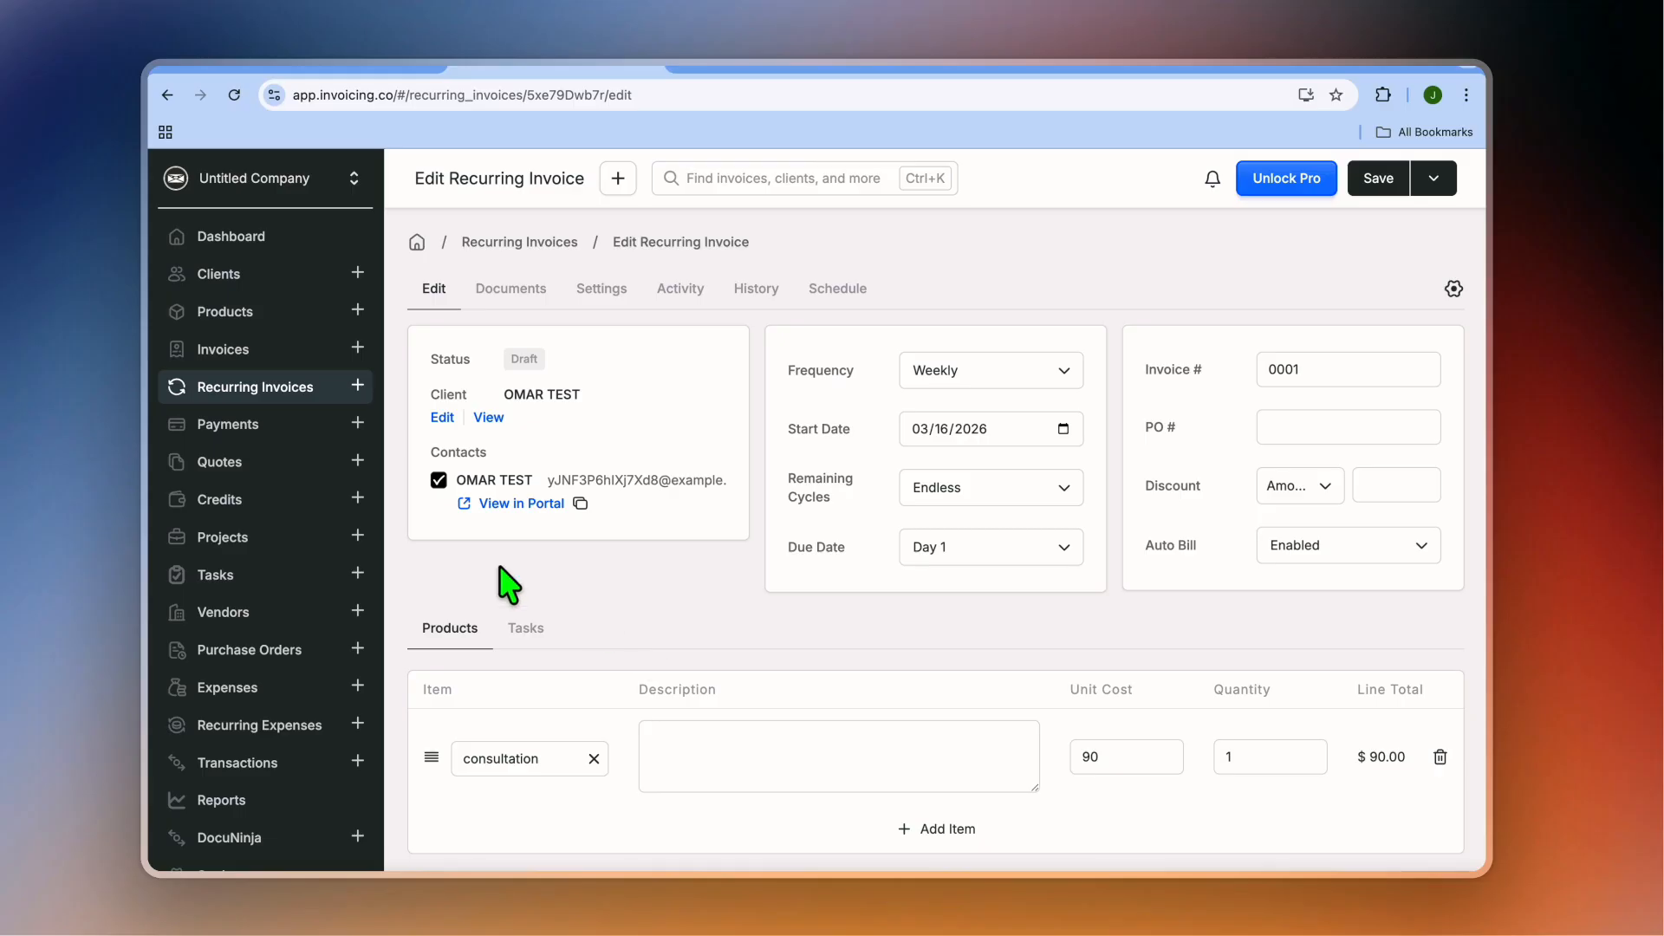
Step: View the Quotes, Credits and Projects lists
click(271, 473)
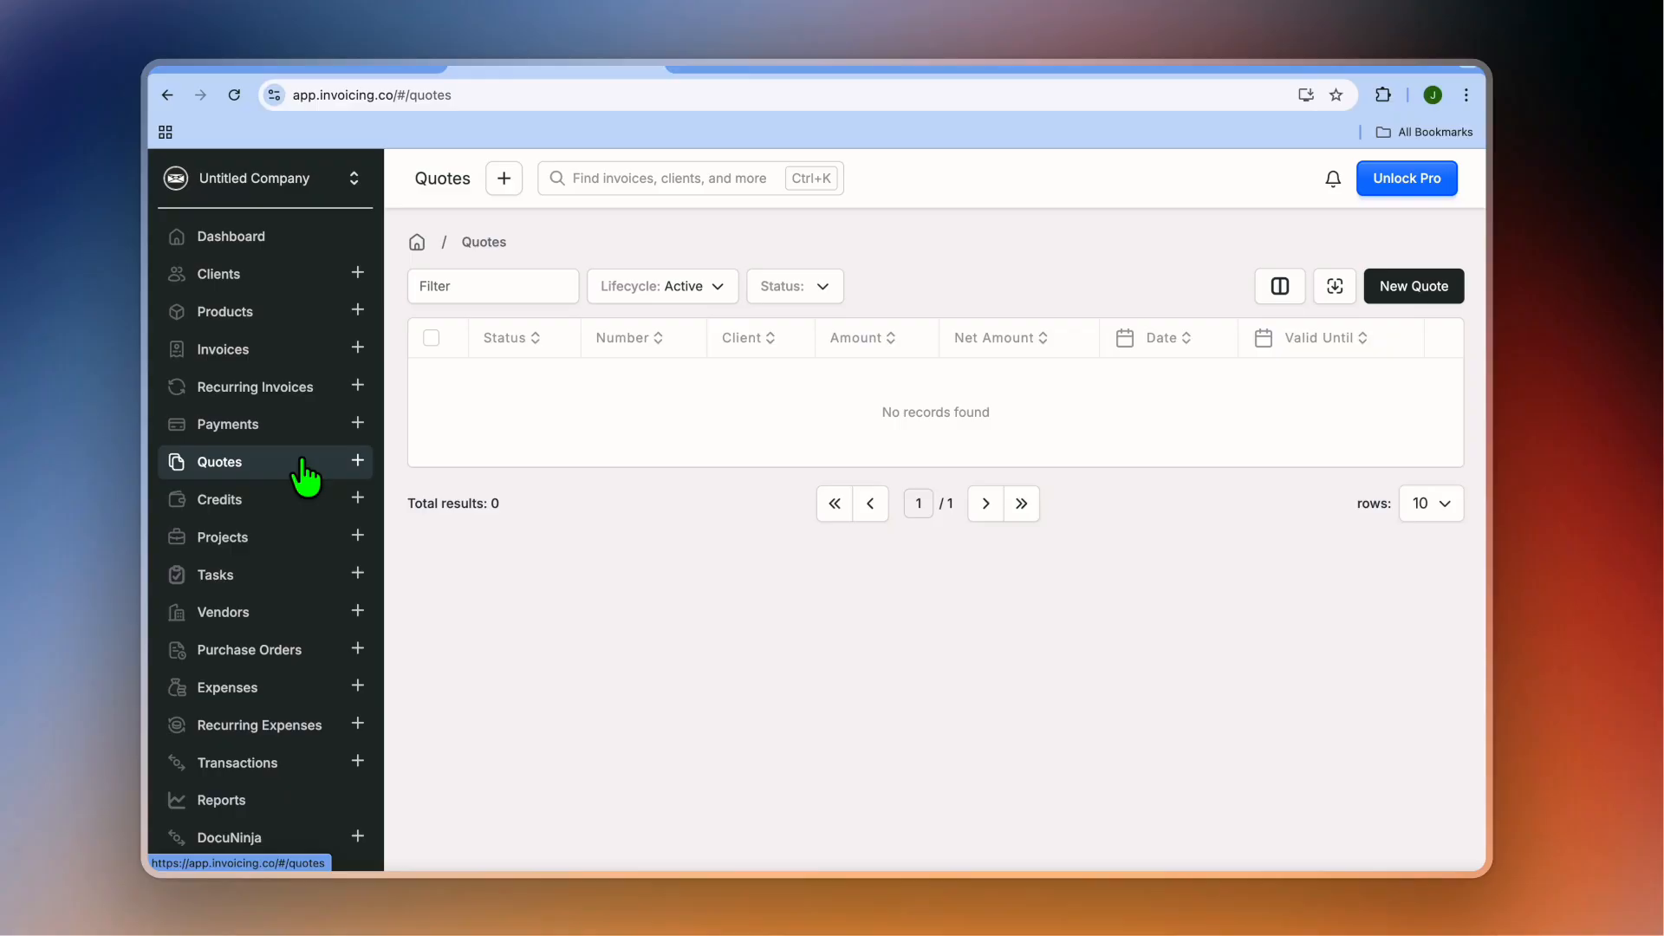
click(271, 511)
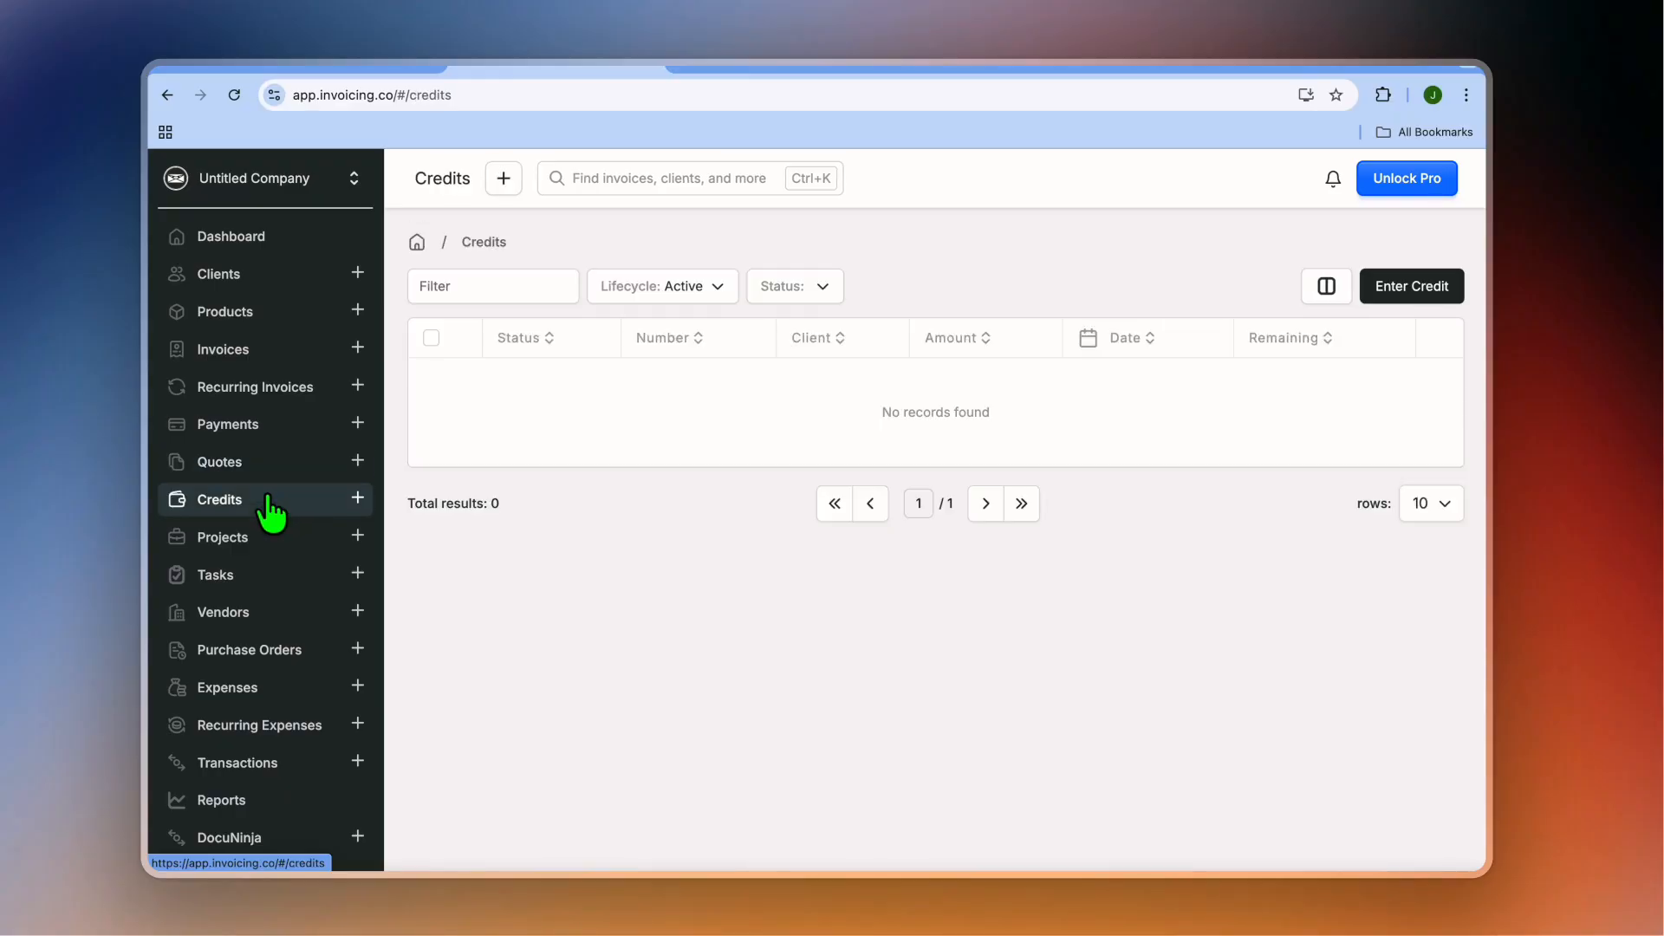
click(264, 546)
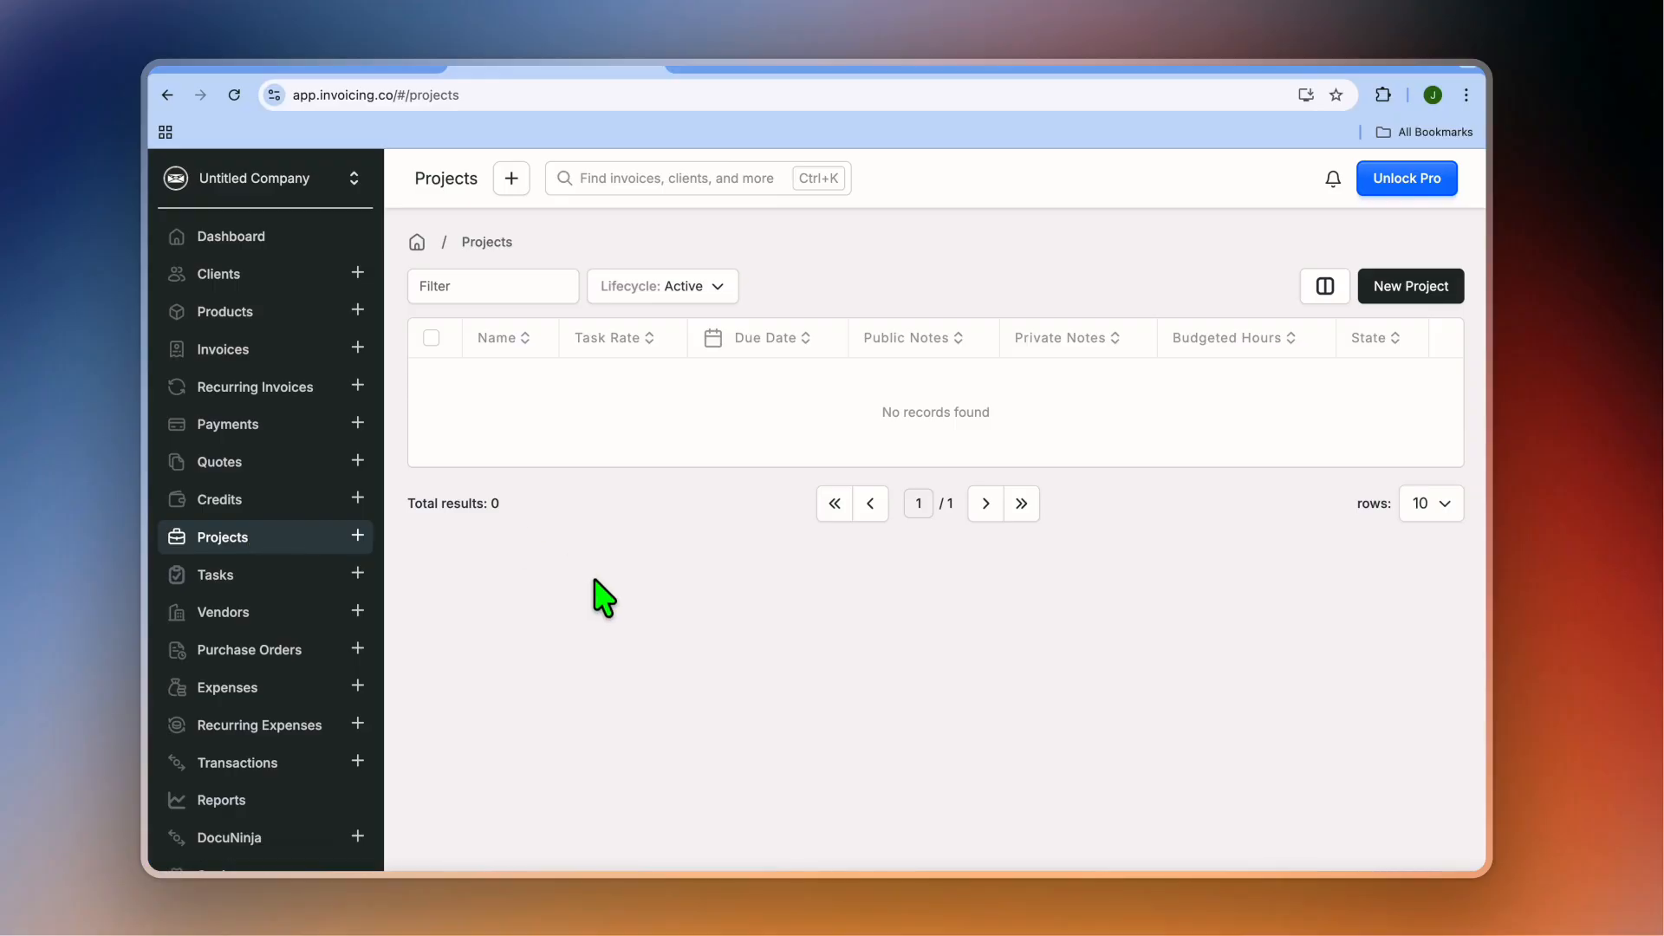
Step: Open the new project form and review its available fields
click(1385, 293)
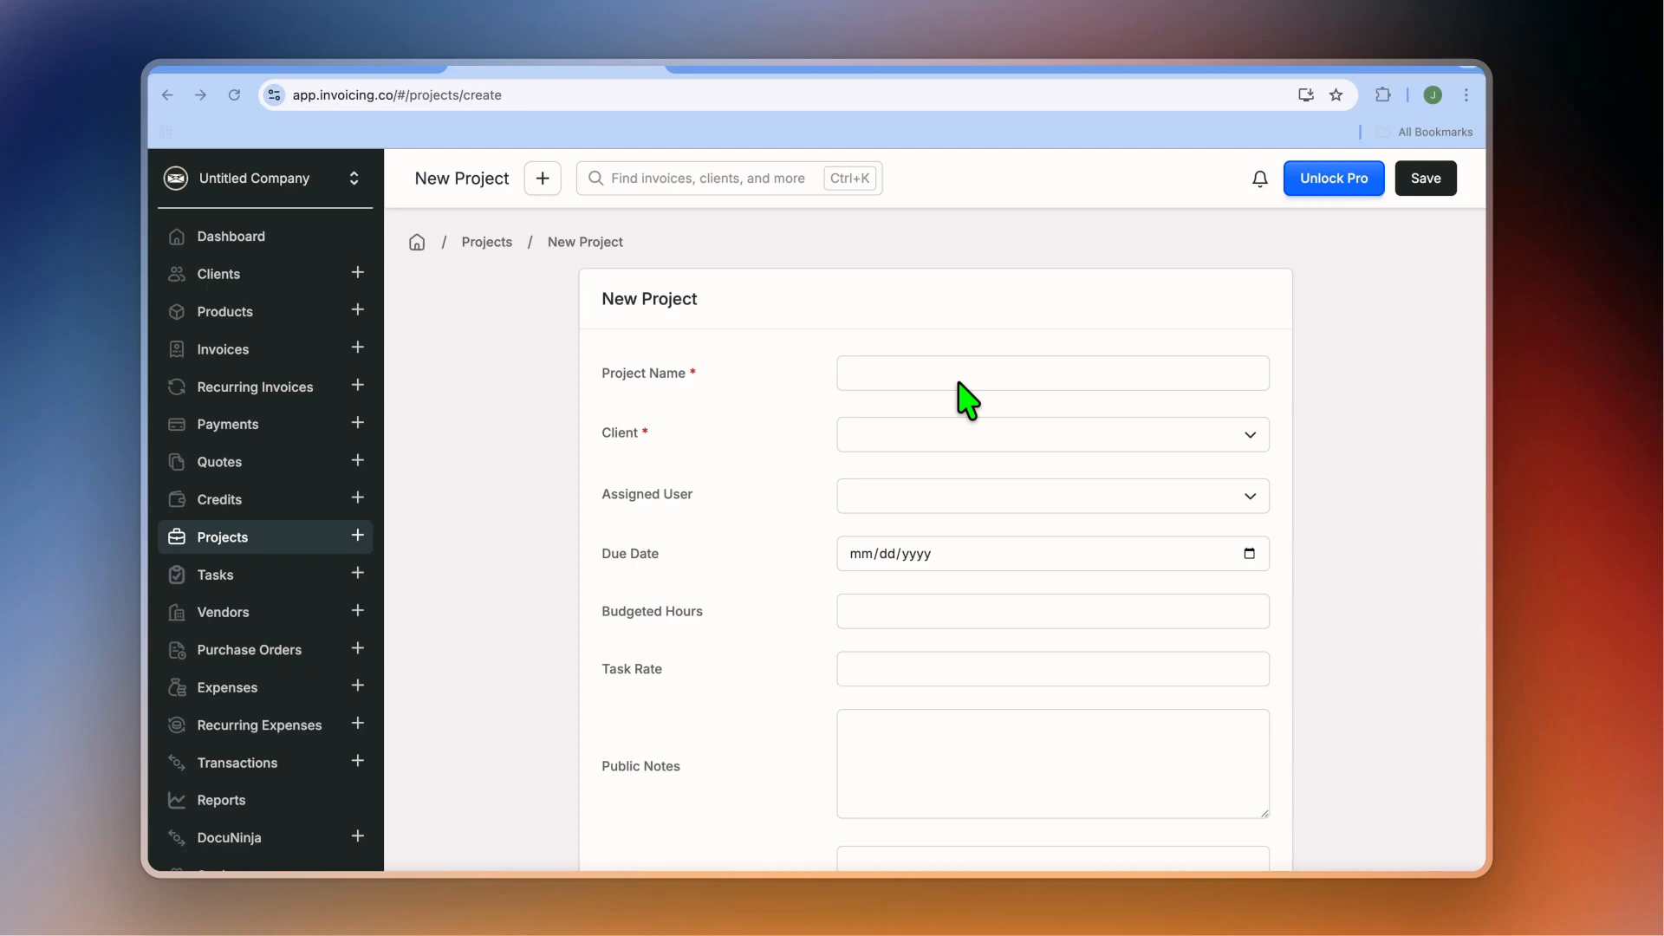
scroll(854, 453, down, 3)
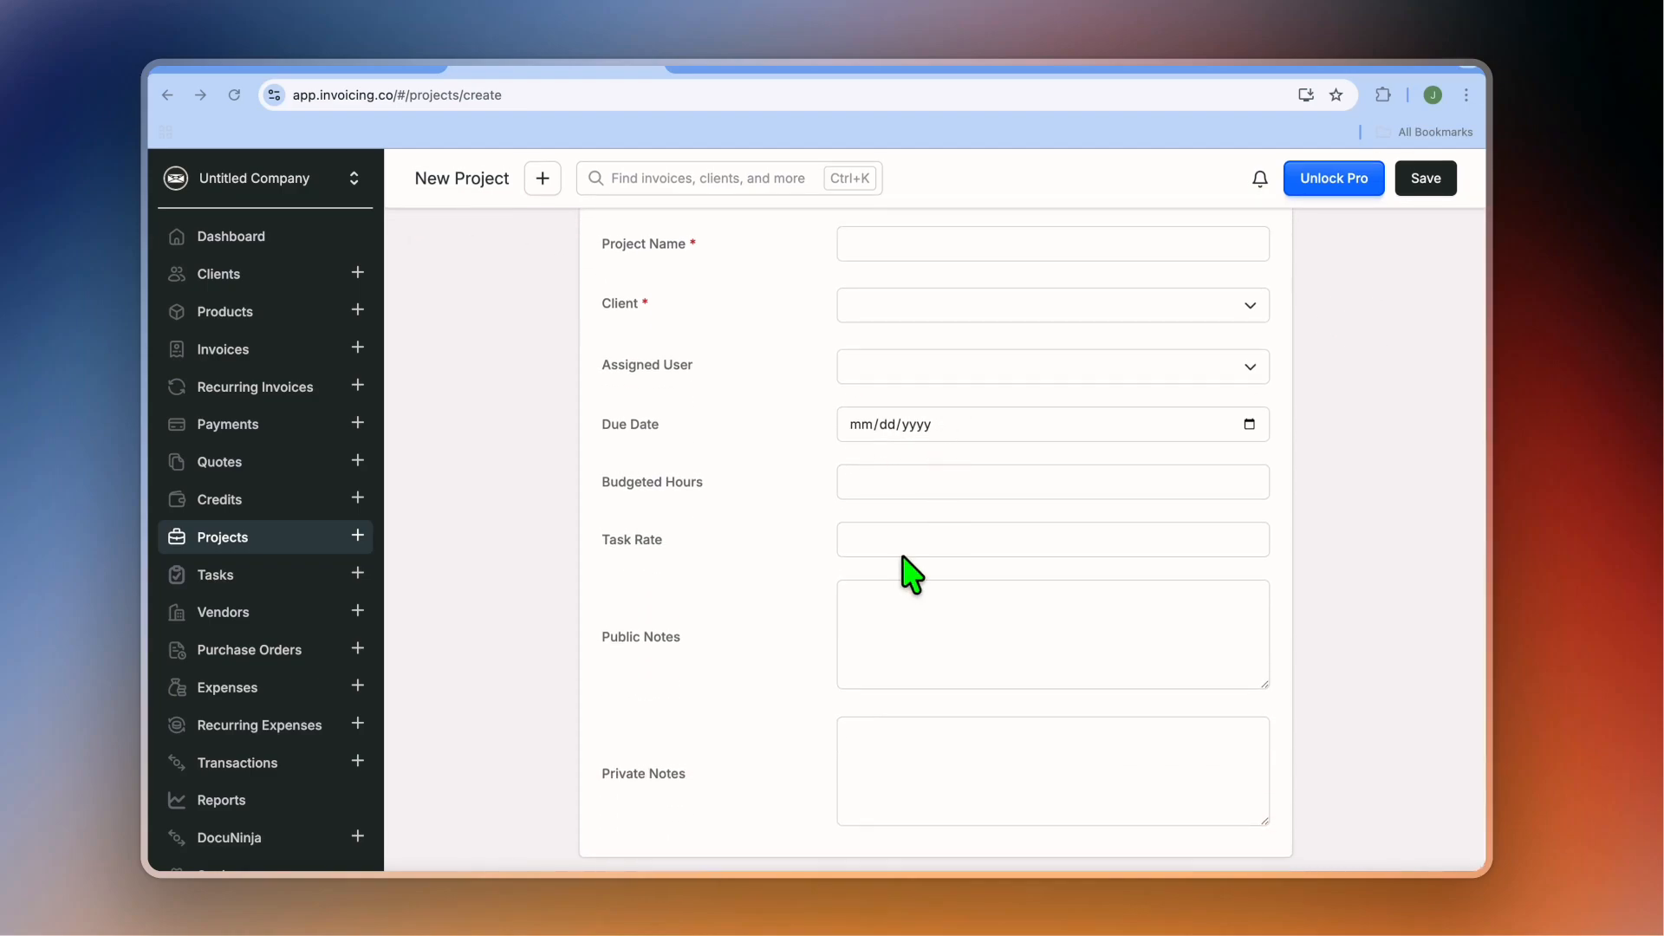
scroll(906, 574, up, 3)
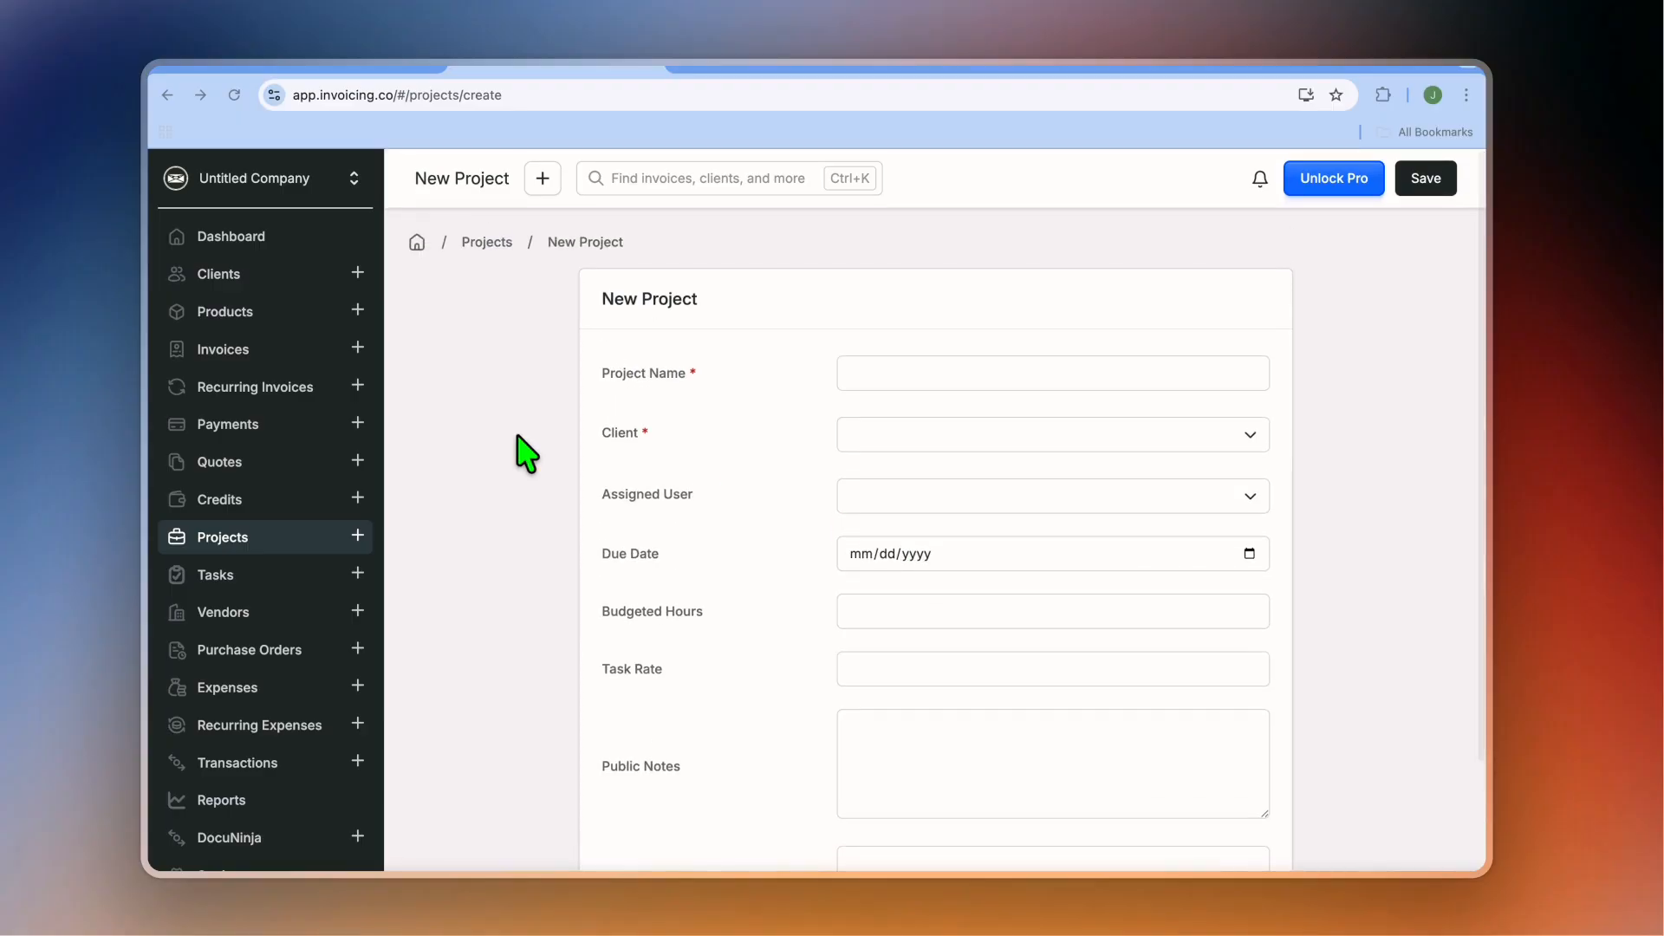
Step: View the Tasks, Vendors and Purchase Orders lists
click(285, 576)
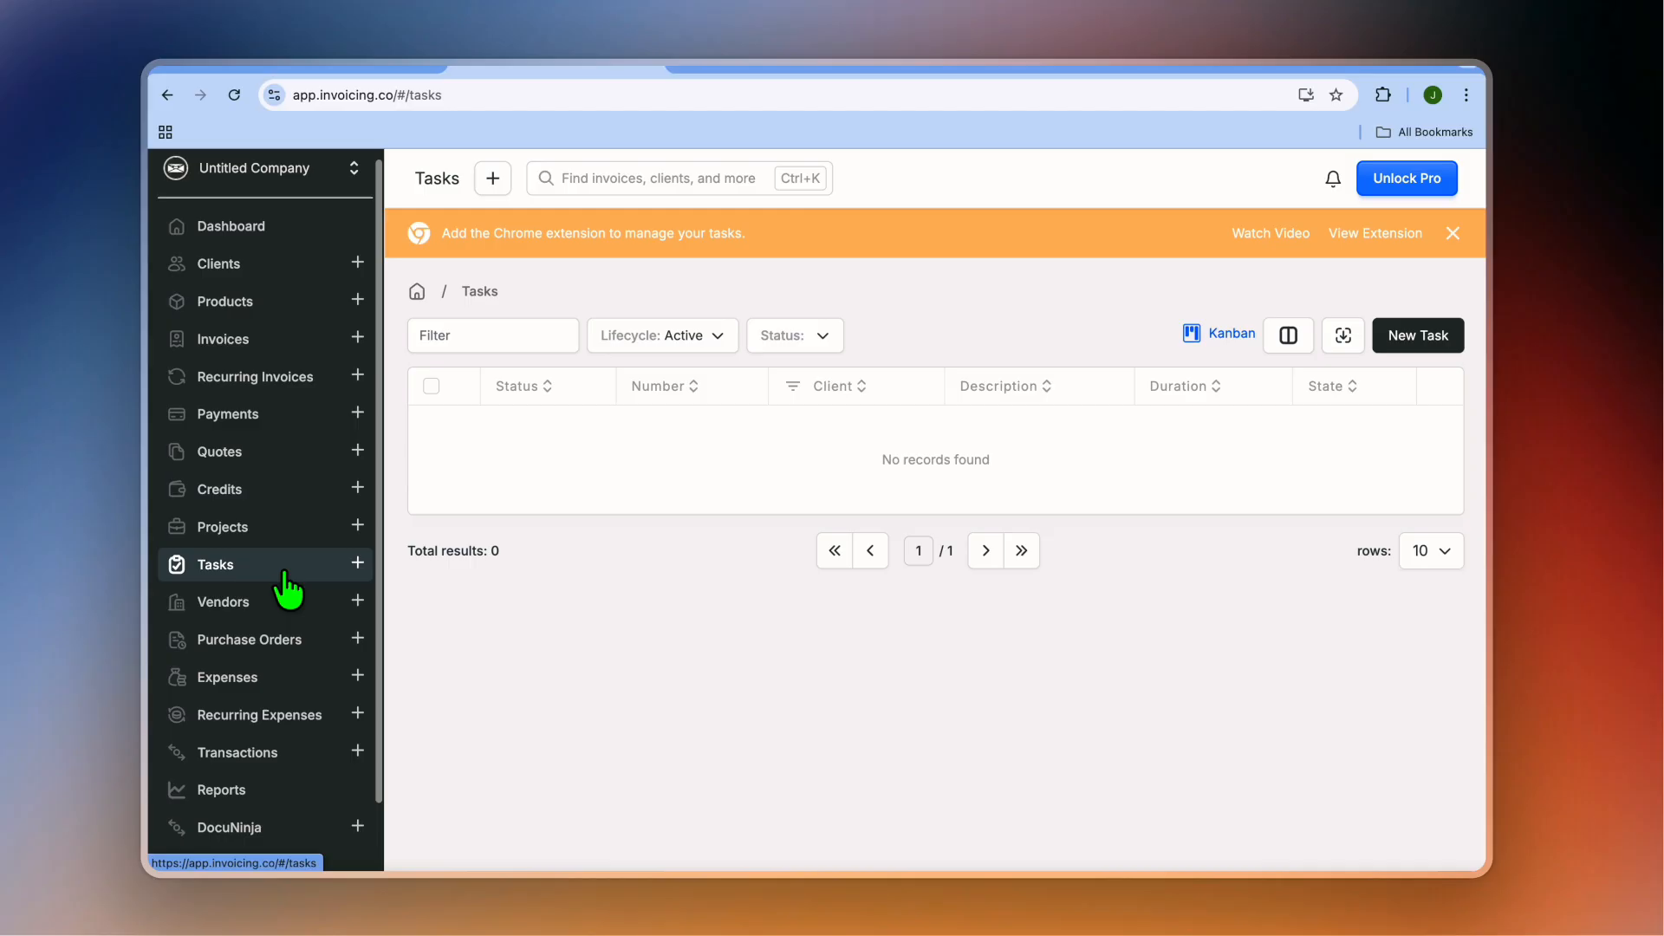
scroll(286, 583, down, 2)
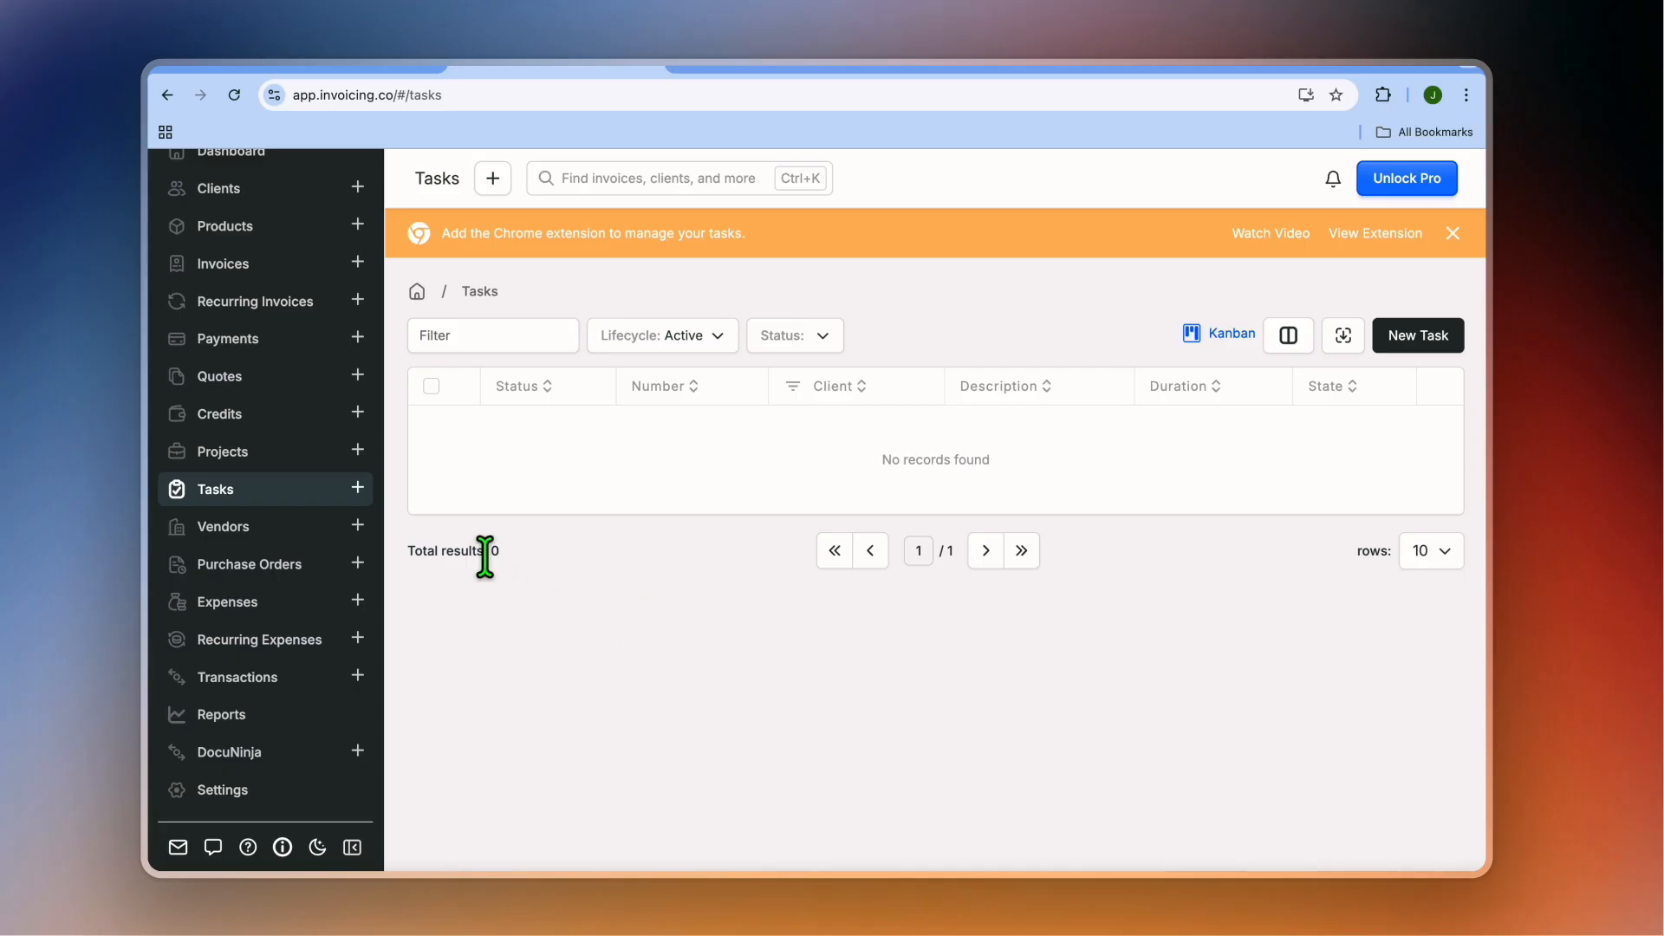
click(267, 528)
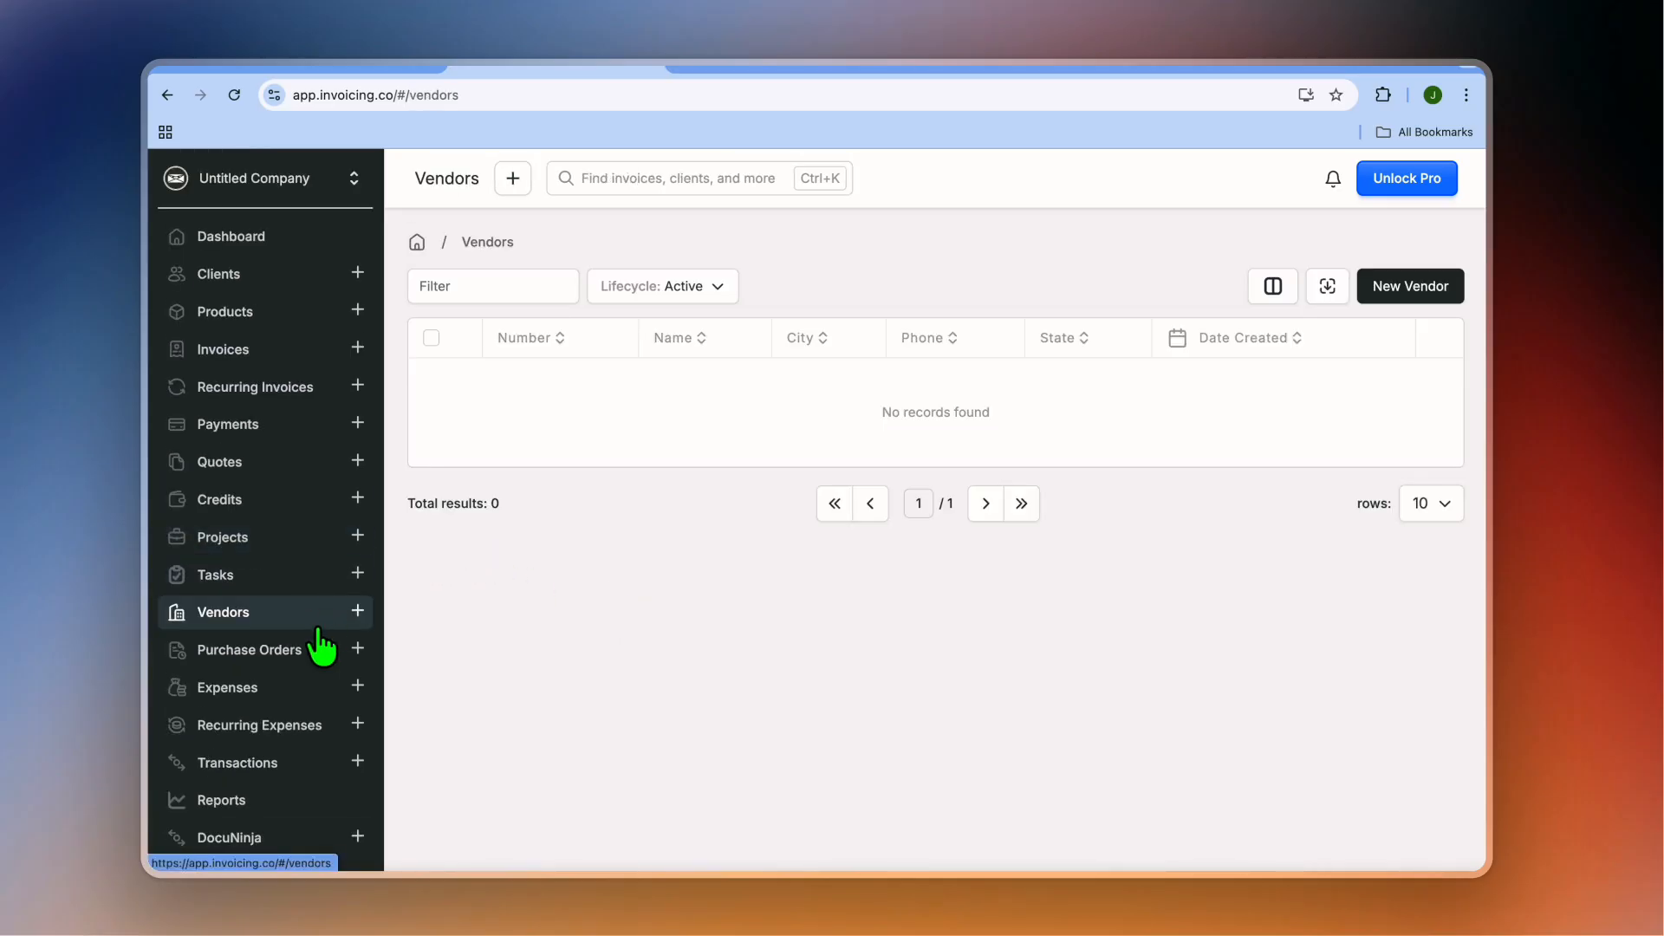
scroll(325, 641, down, 1)
click(279, 578)
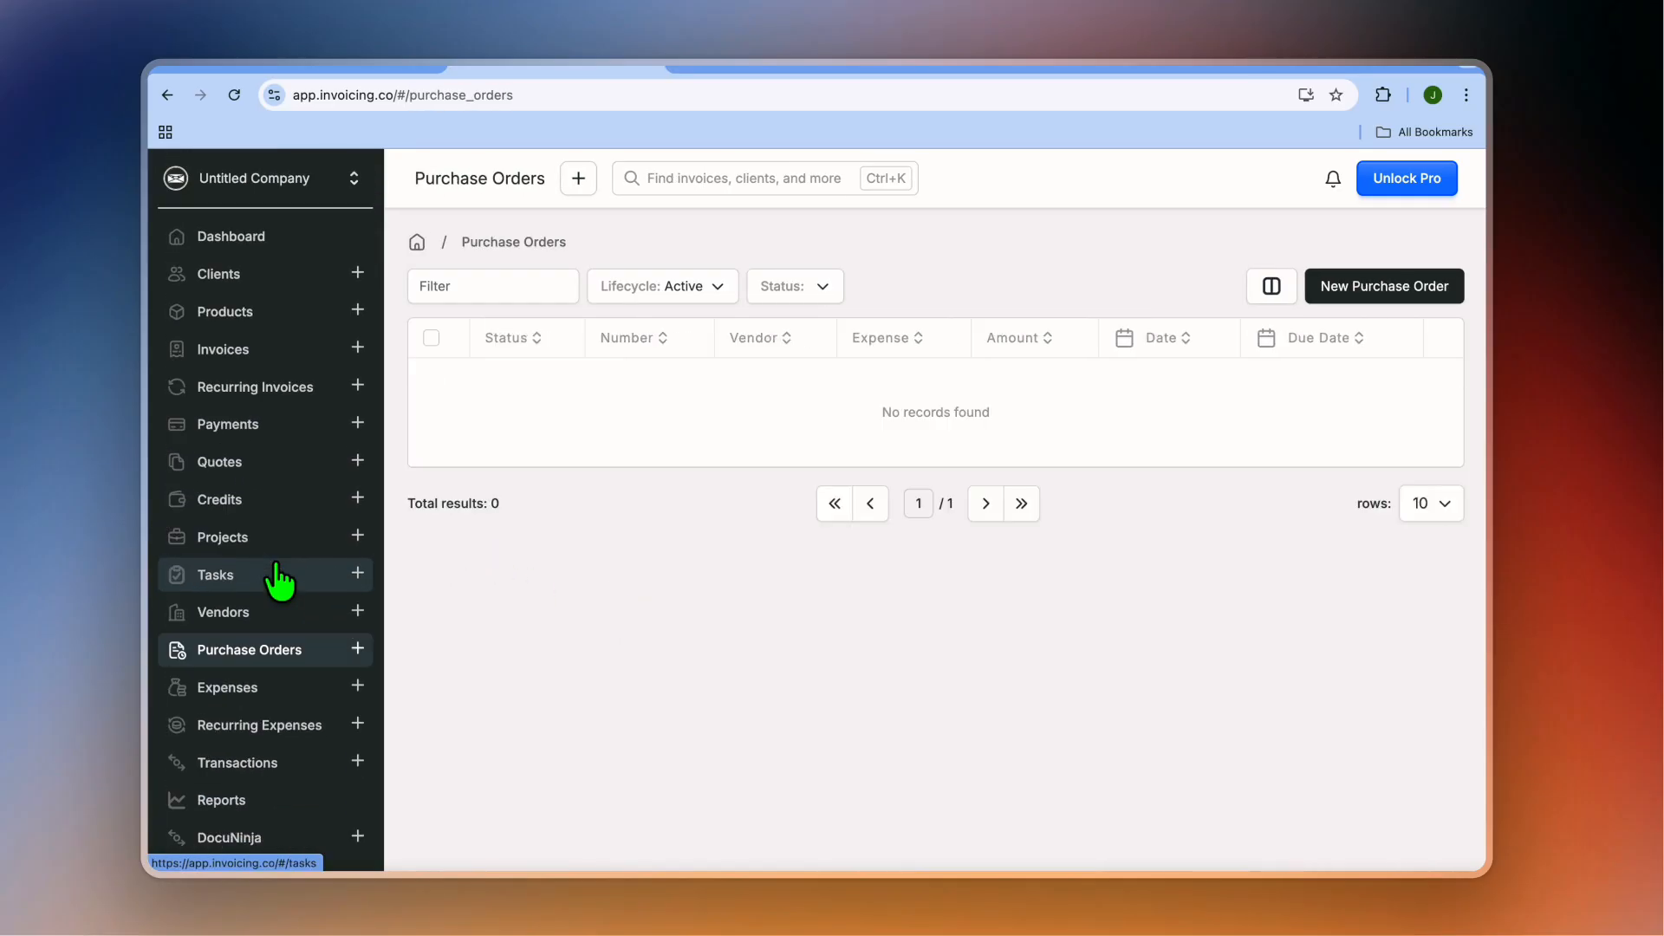
Step: View the Expenses and Transactions lists and the Reports page
scroll(304, 718, down, 2)
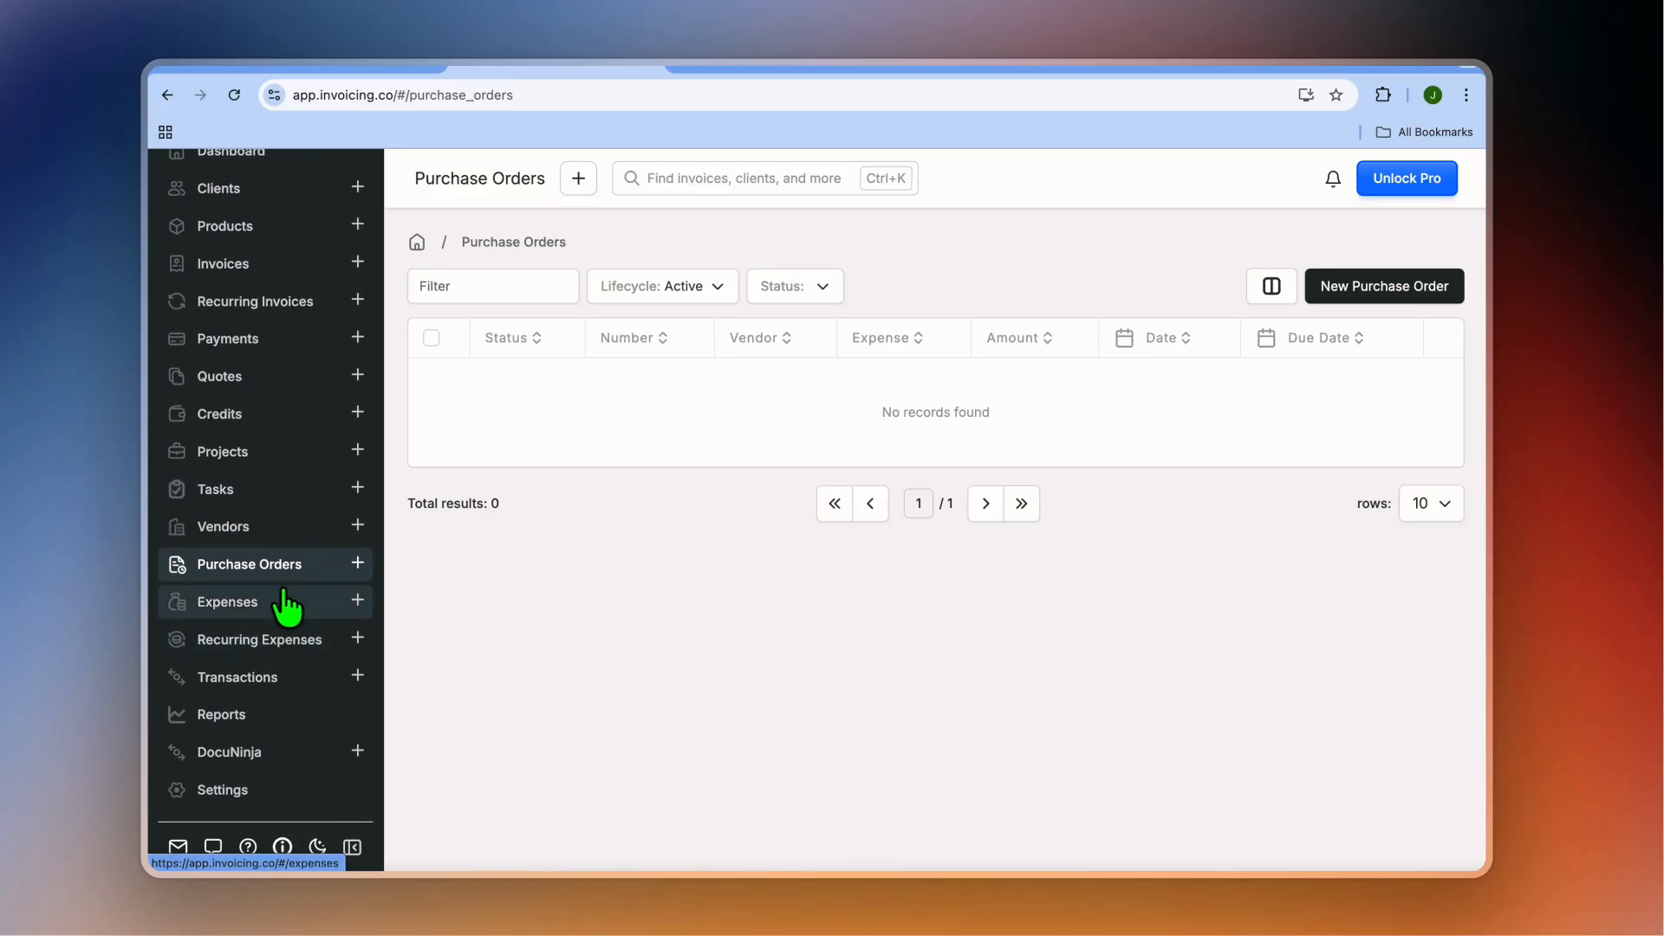
click(290, 603)
scroll(272, 694, down, 2)
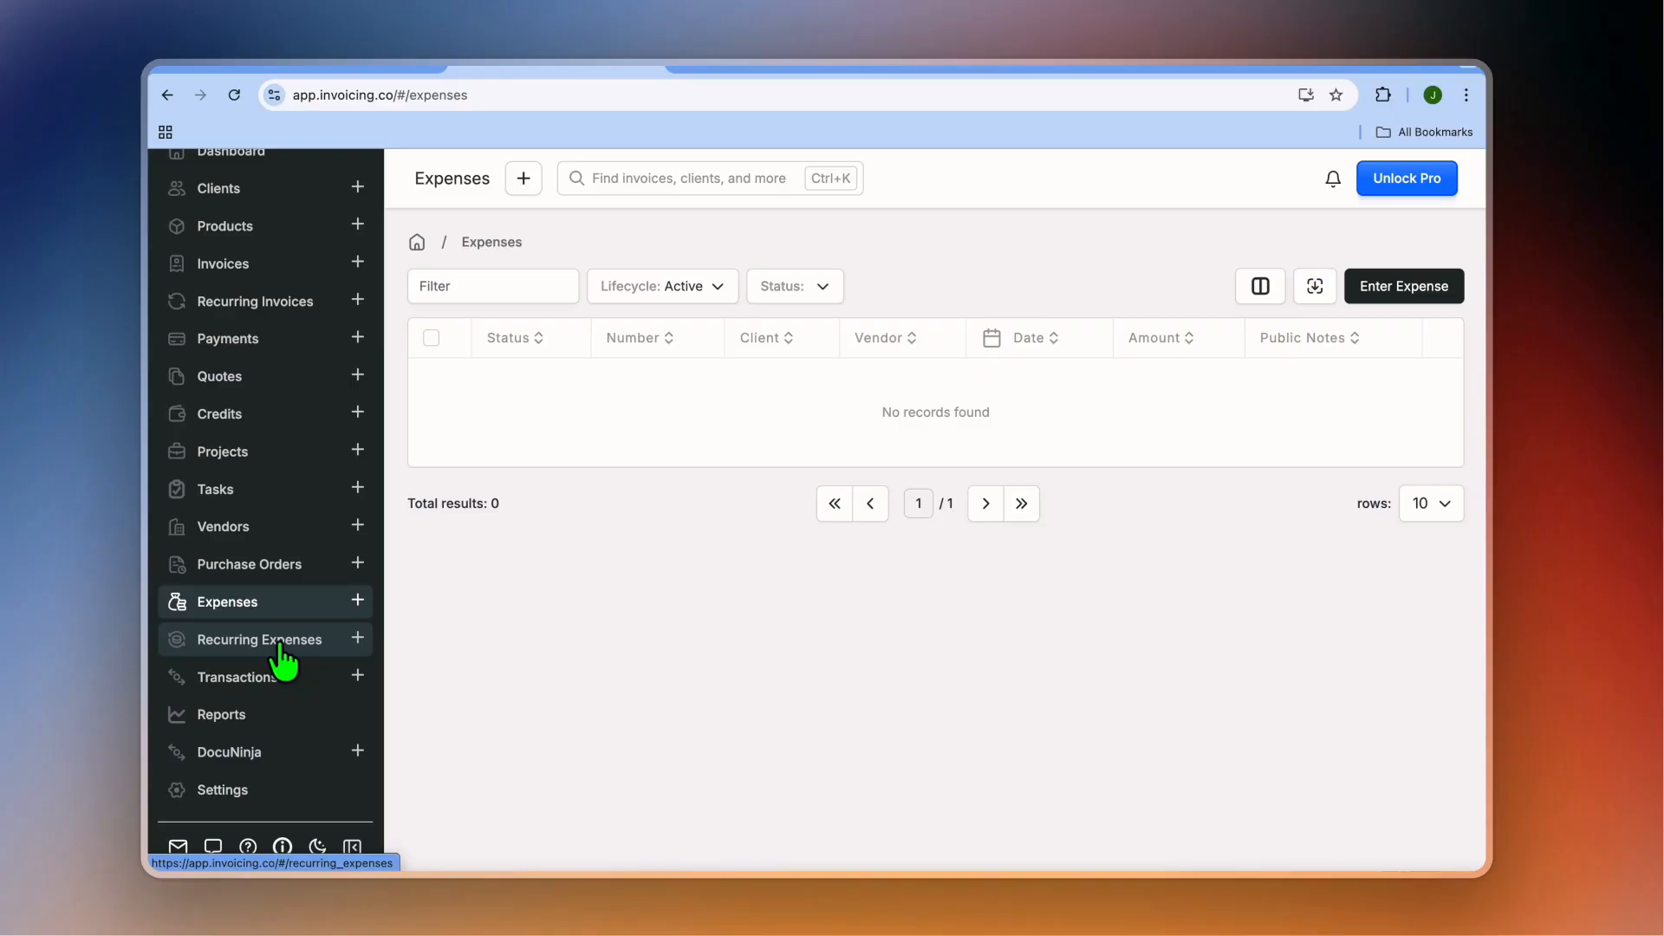
click(278, 685)
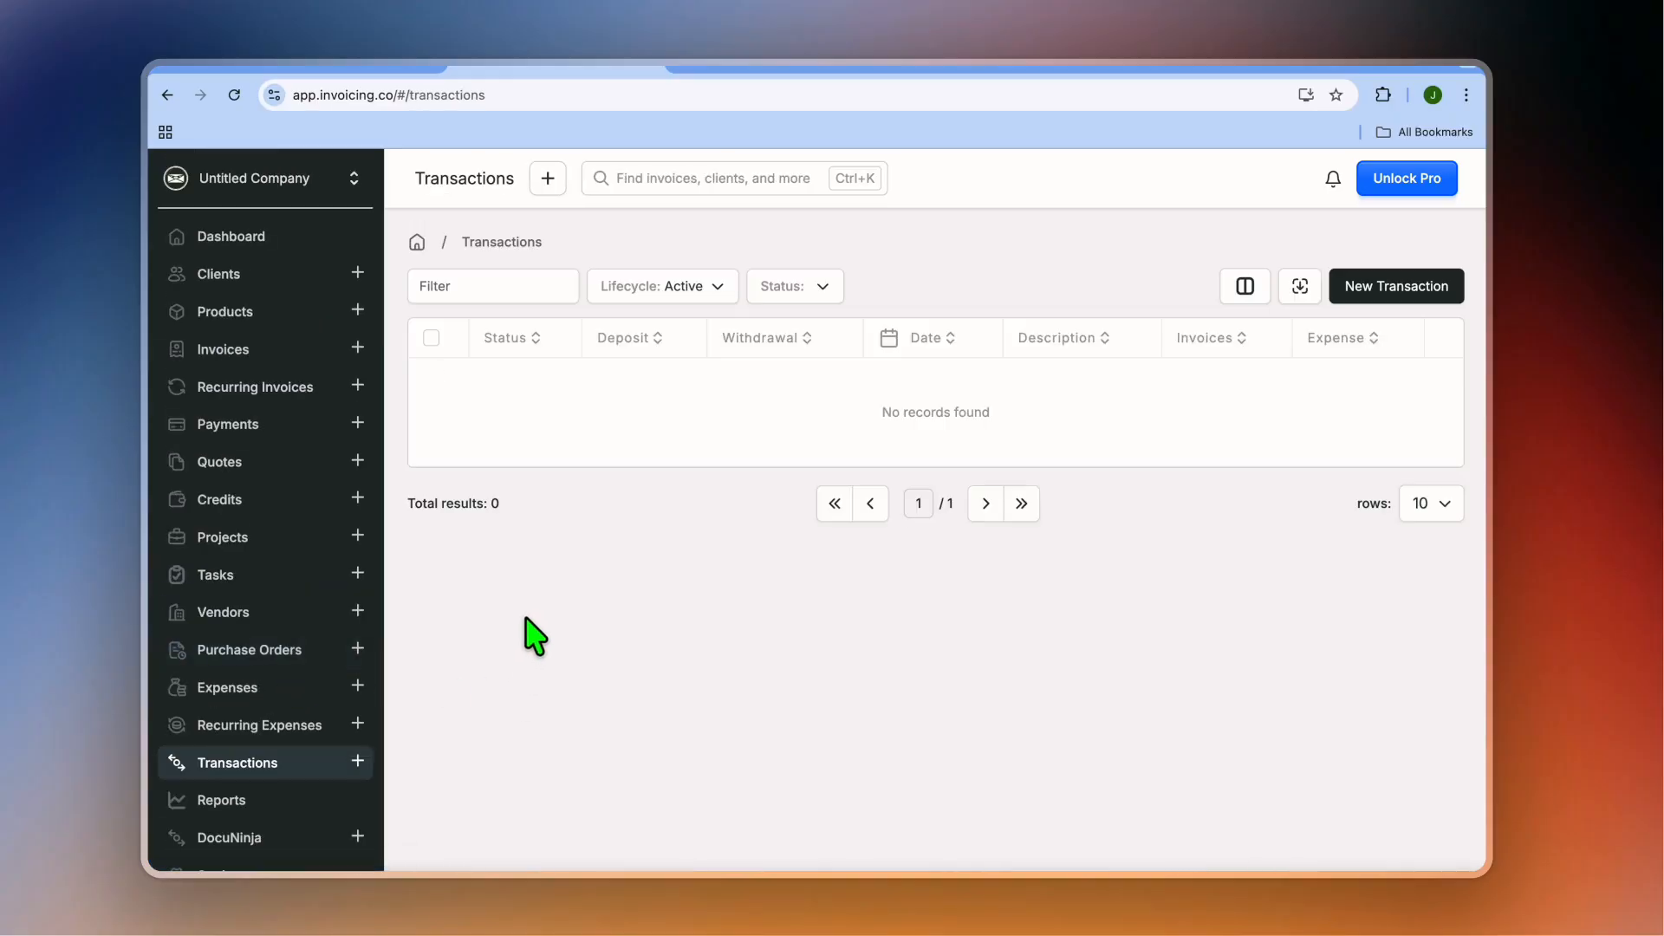
scroll(152, 715, down, 2)
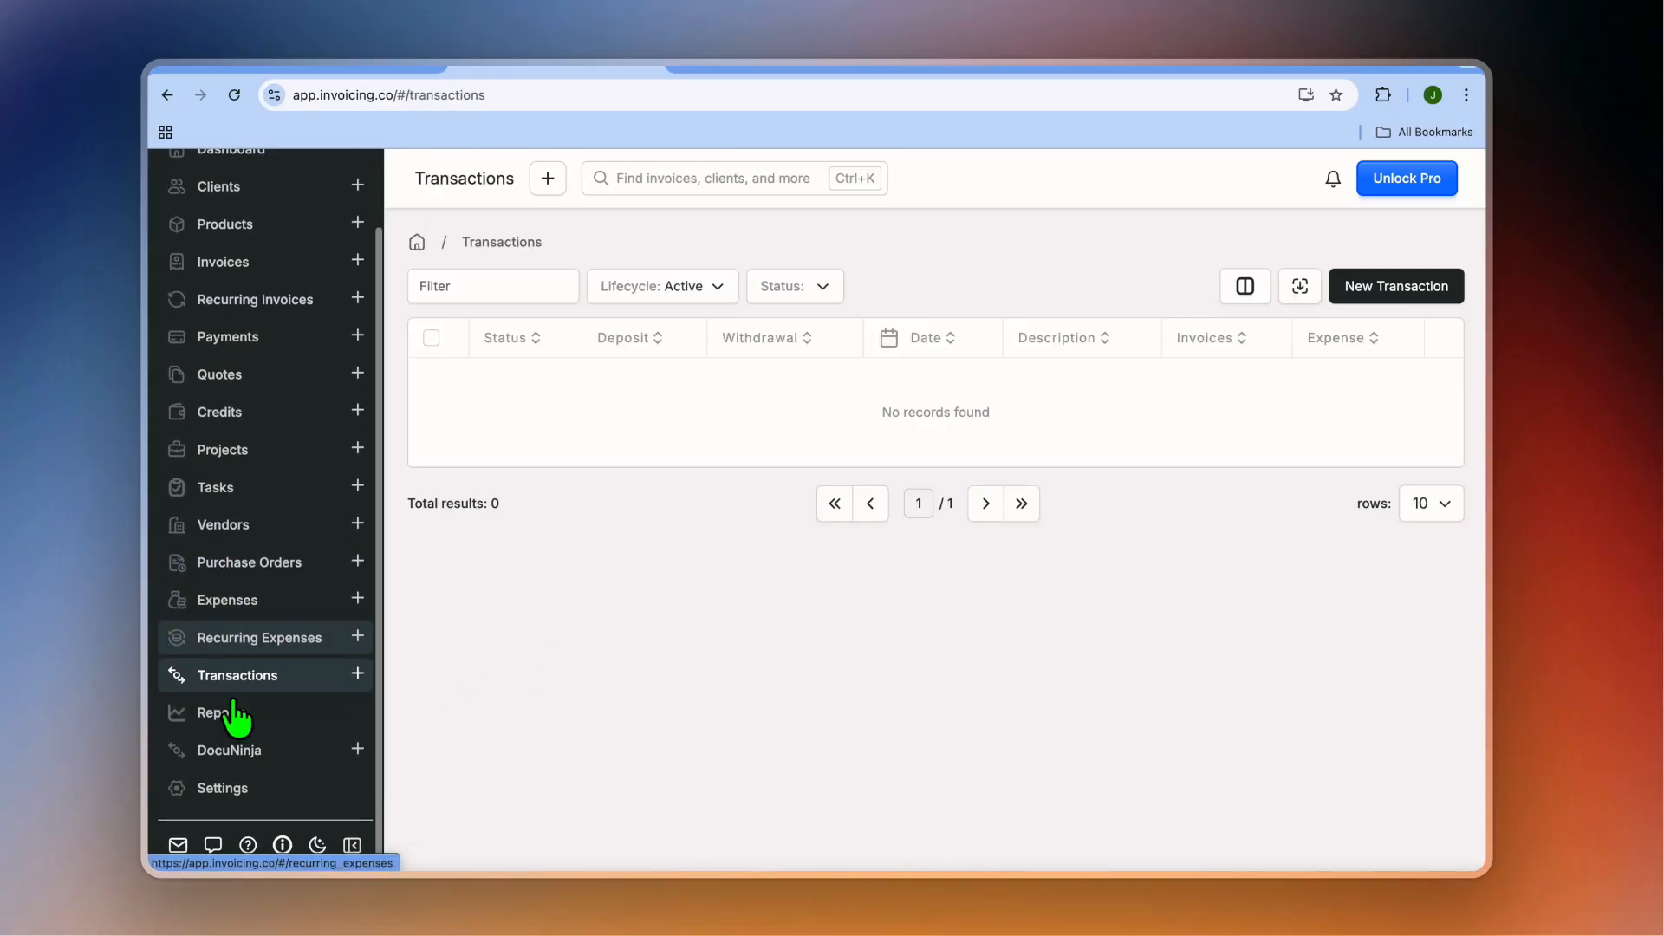
click(236, 718)
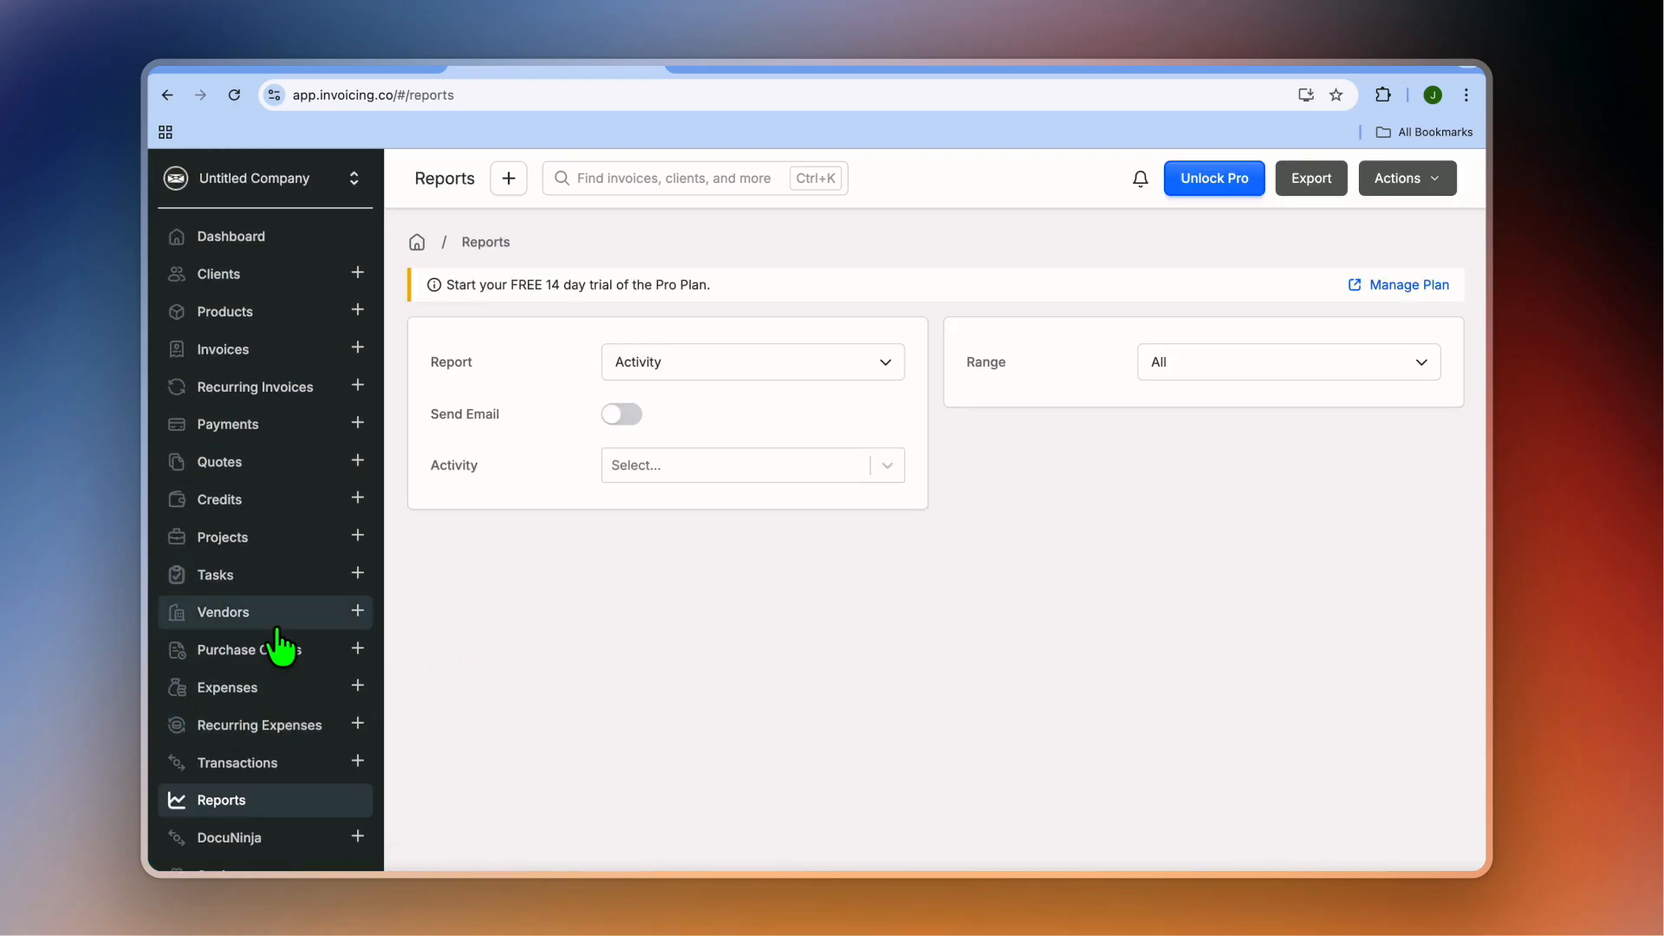
Step: Open the DocuNinja page and review the beta's benefits and plan requirement
scroll(243, 689, down, 2)
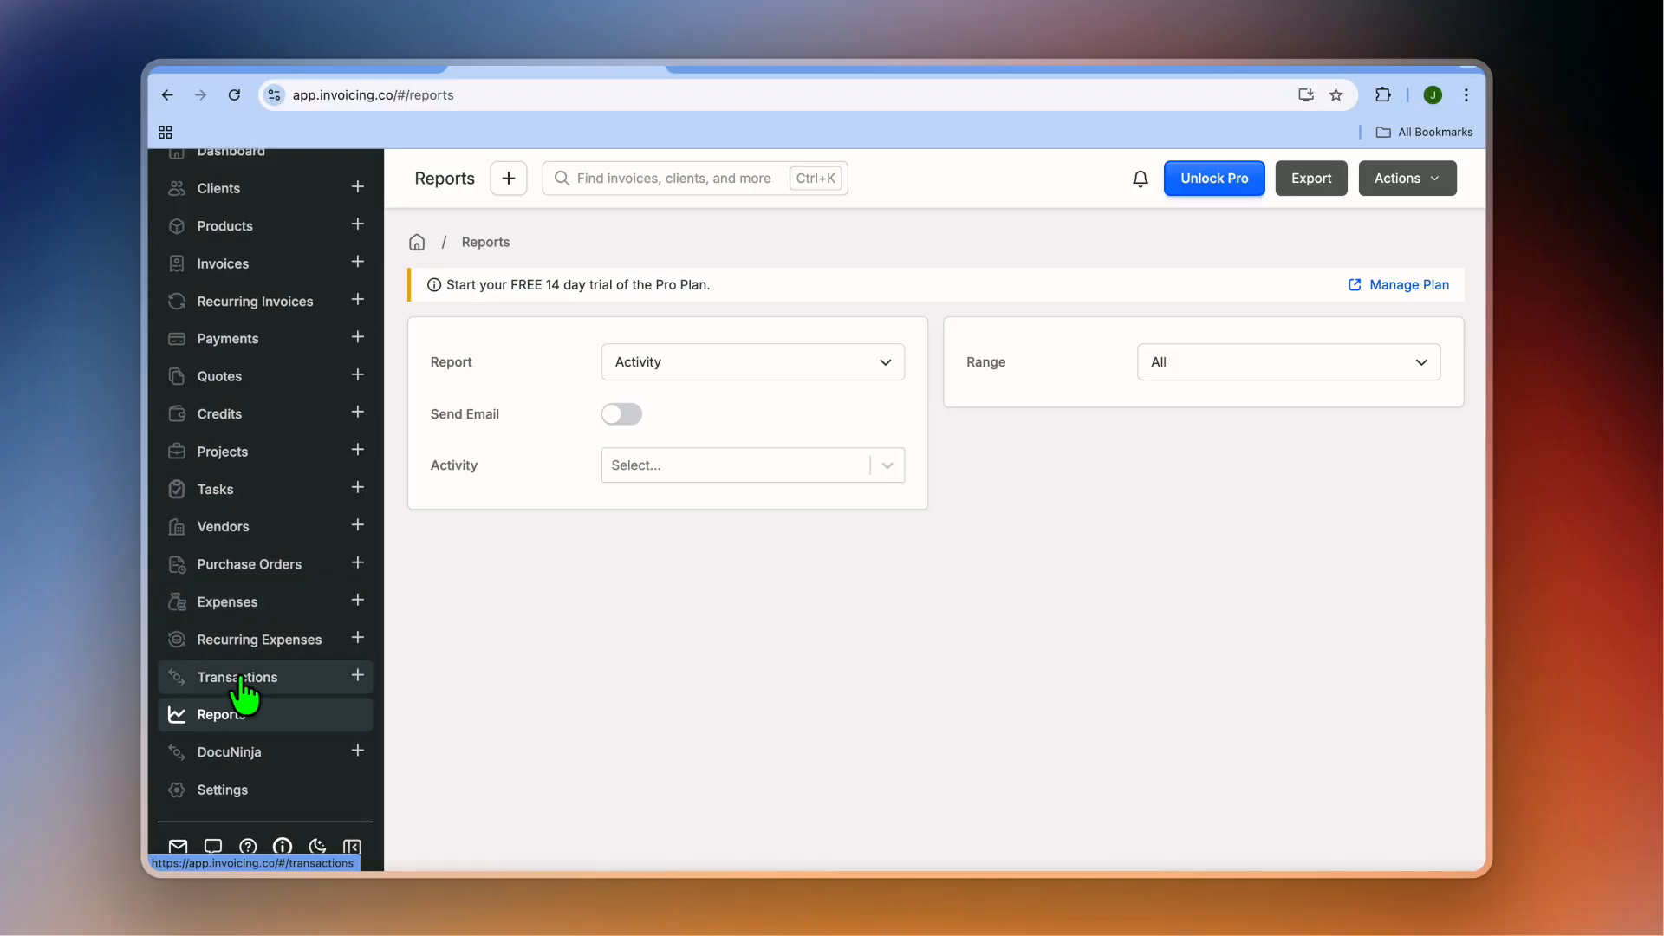
click(293, 751)
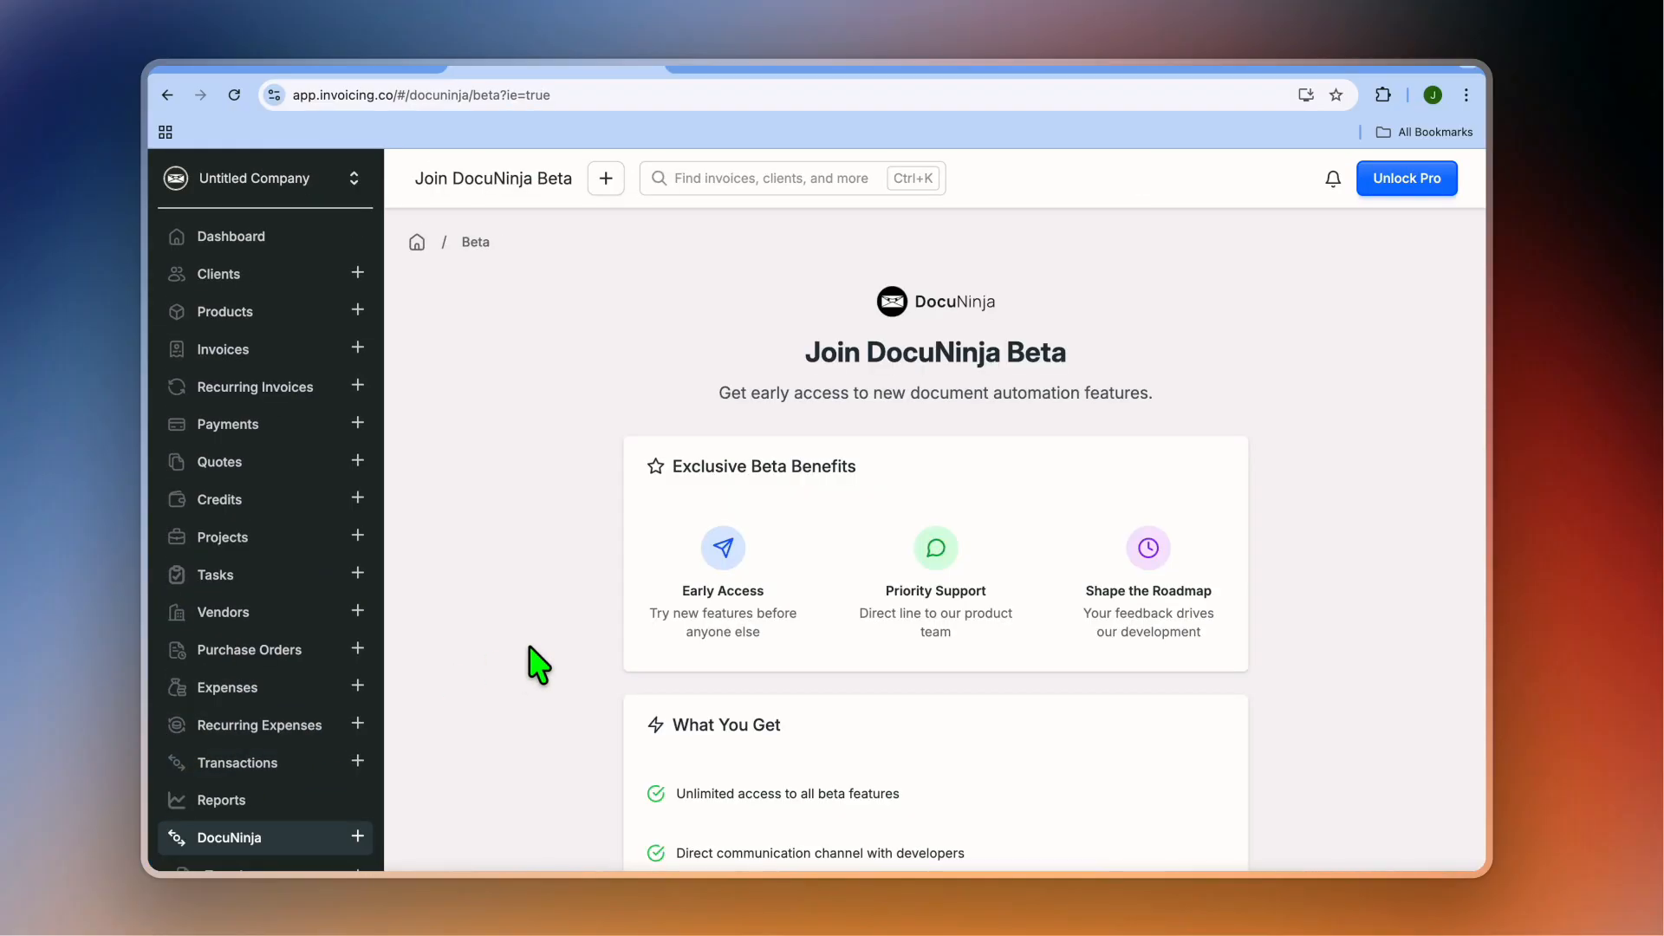
scroll(531, 650, down, 5)
scroll(537, 665, up, 5)
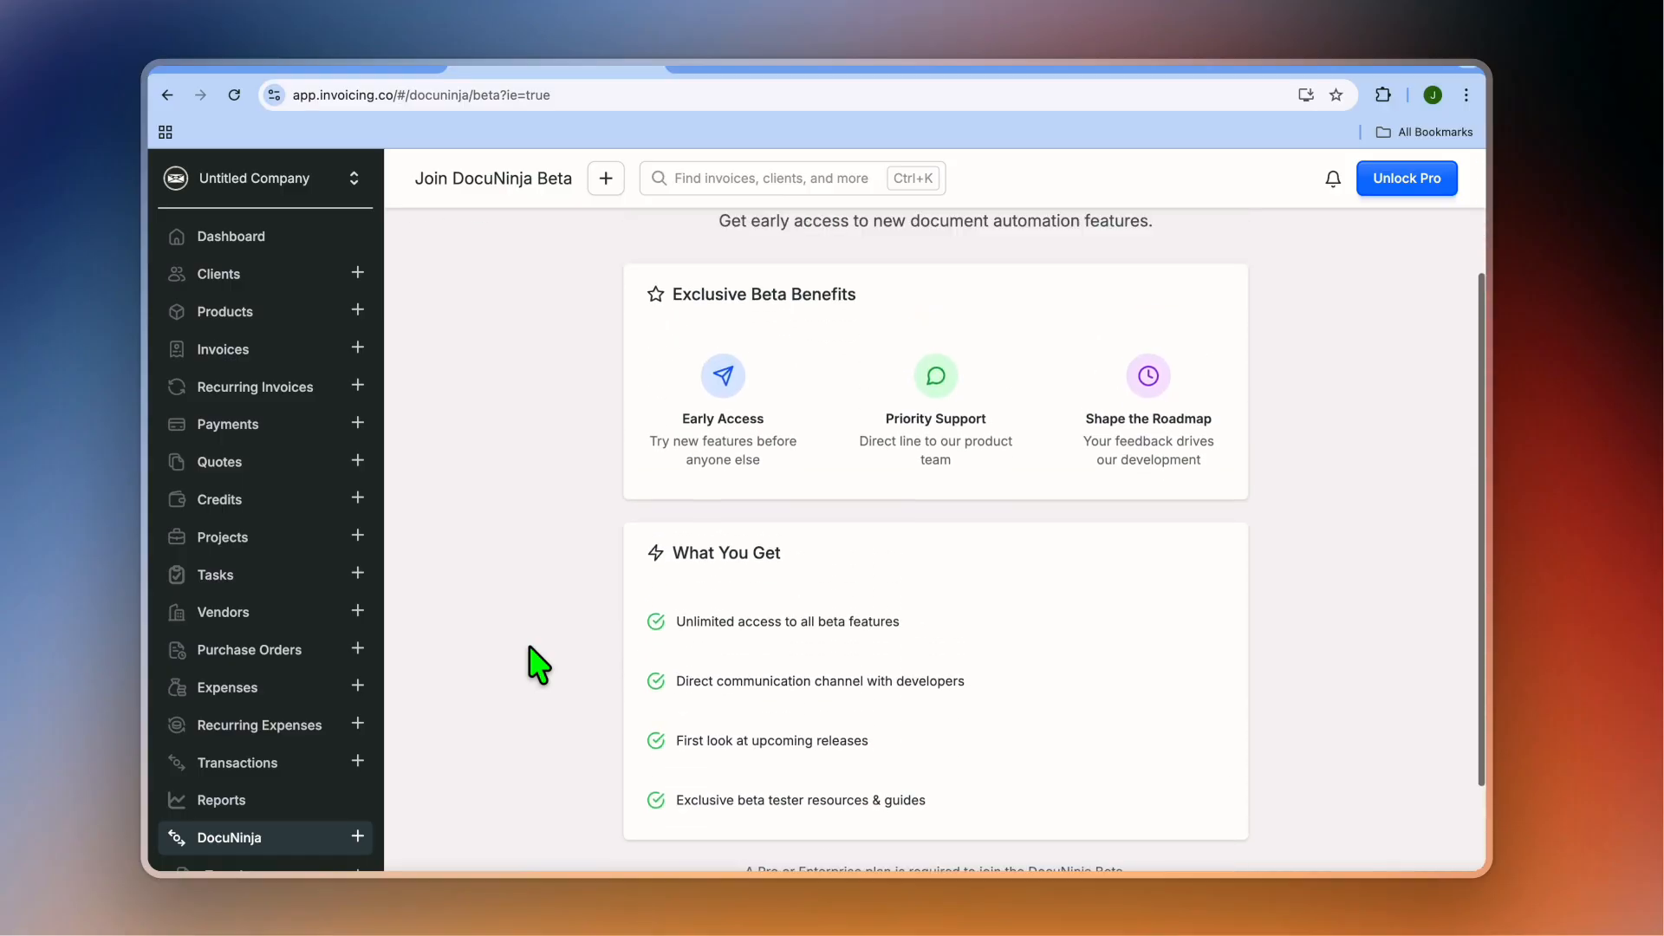
scroll(538, 665, down, 3)
scroll(537, 666, down, 2)
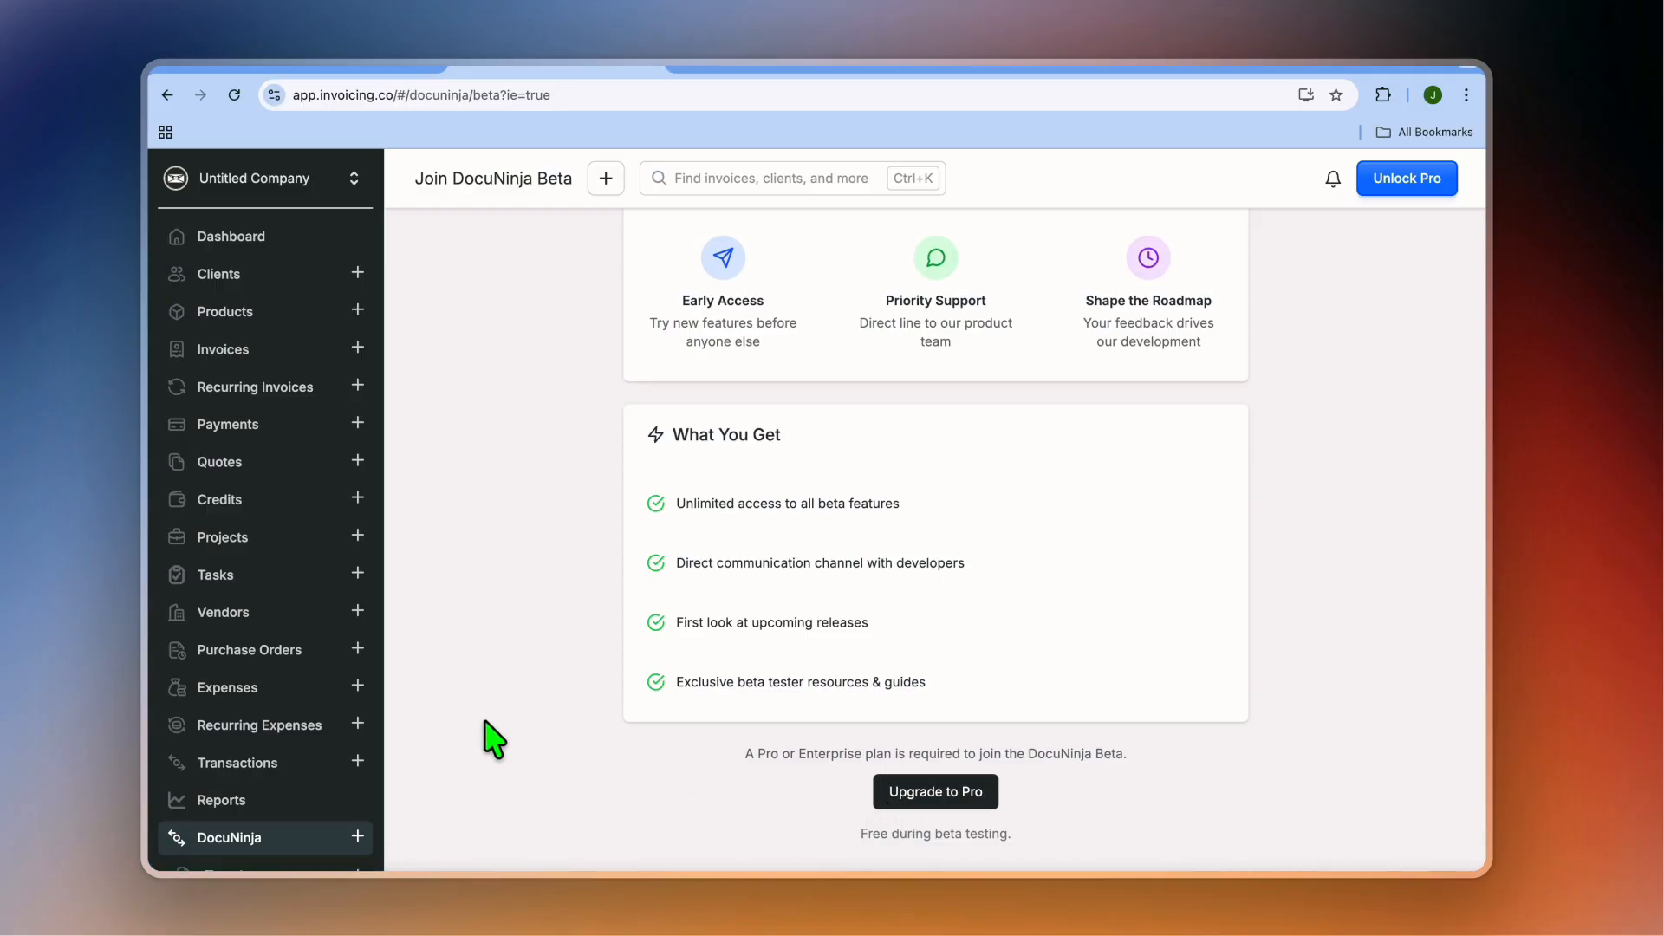
scroll(316, 741, down, 3)
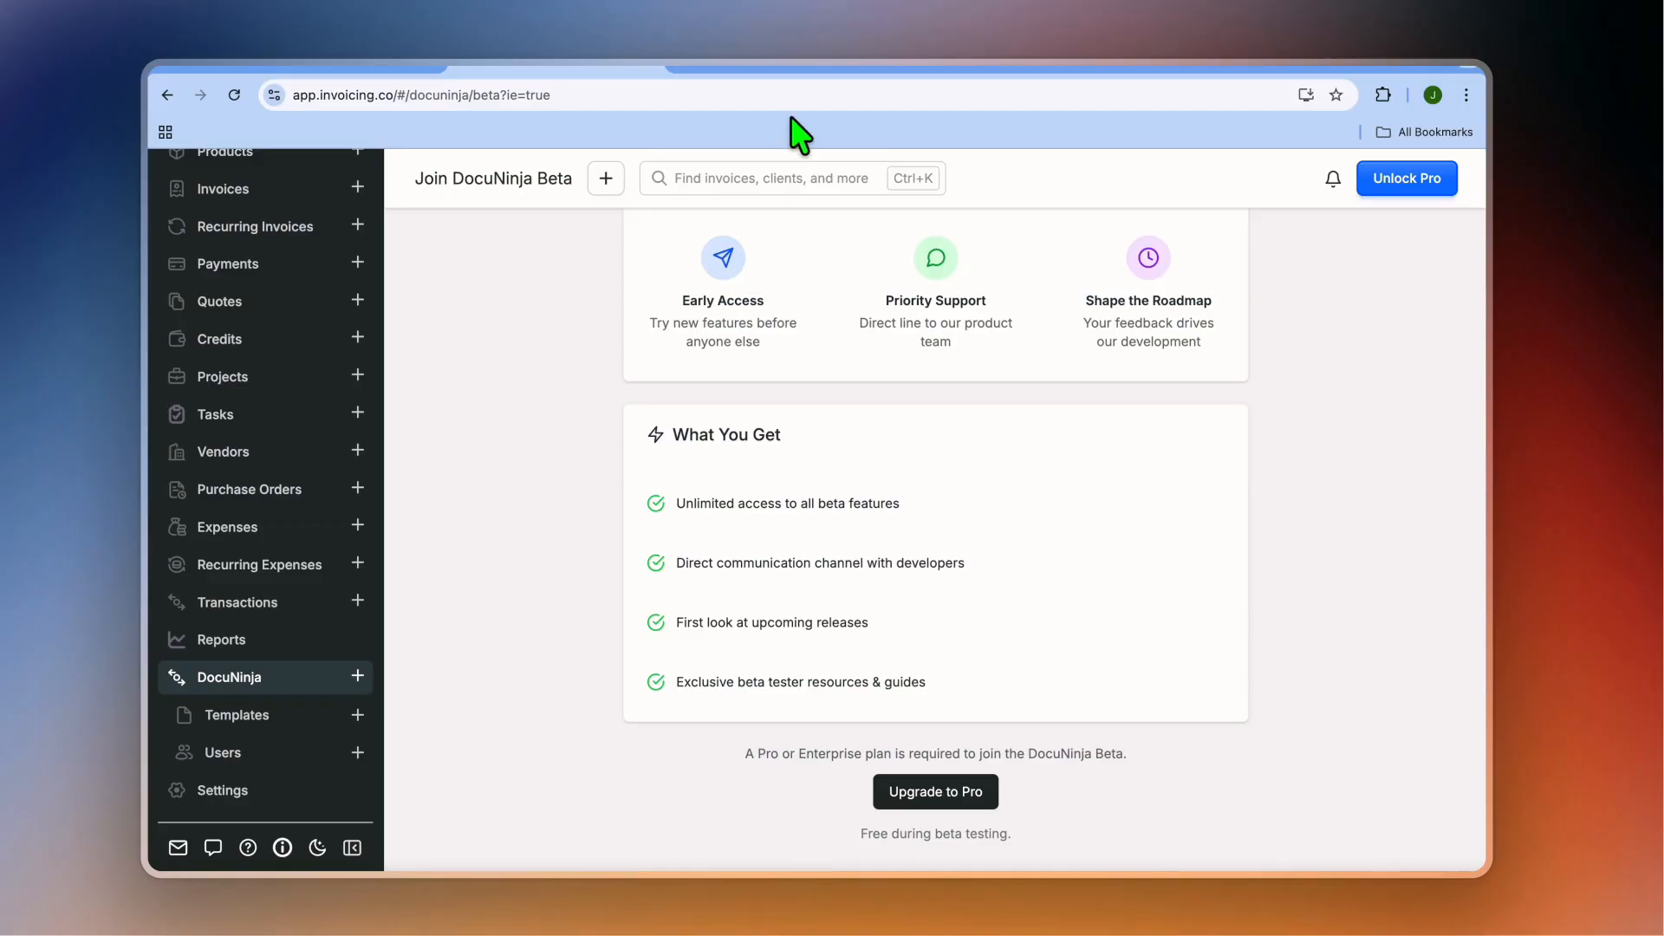
Step: Switch to the Invoice Ninja pricing page and show the plans with monthly billing
click(780, 67)
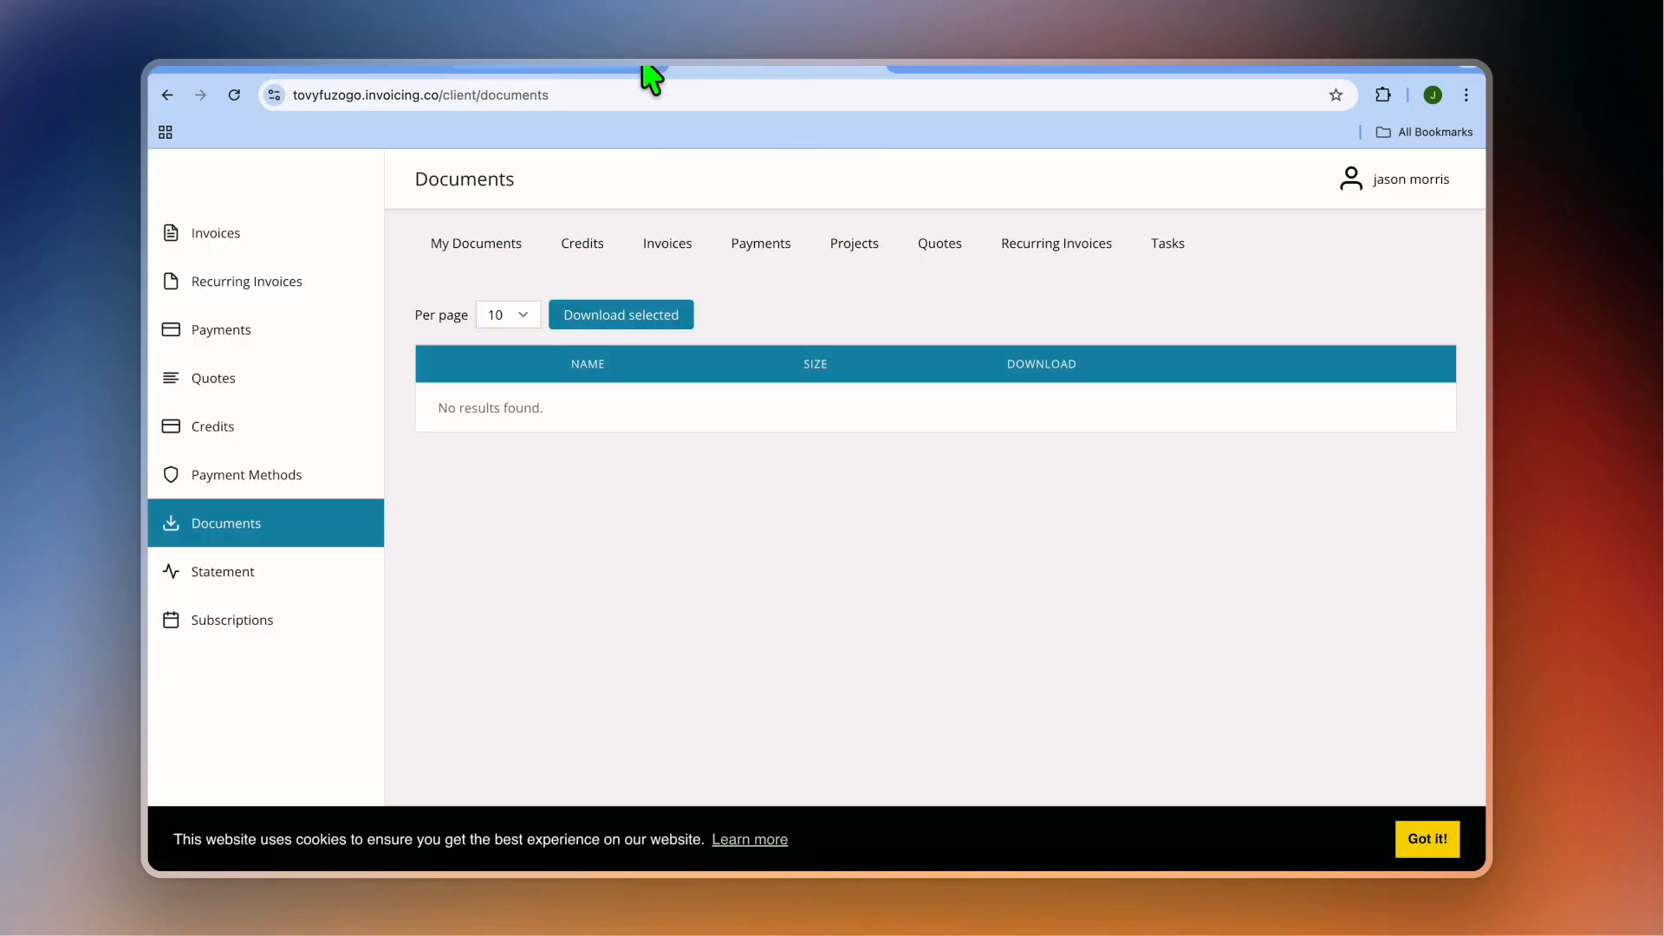
click(953, 70)
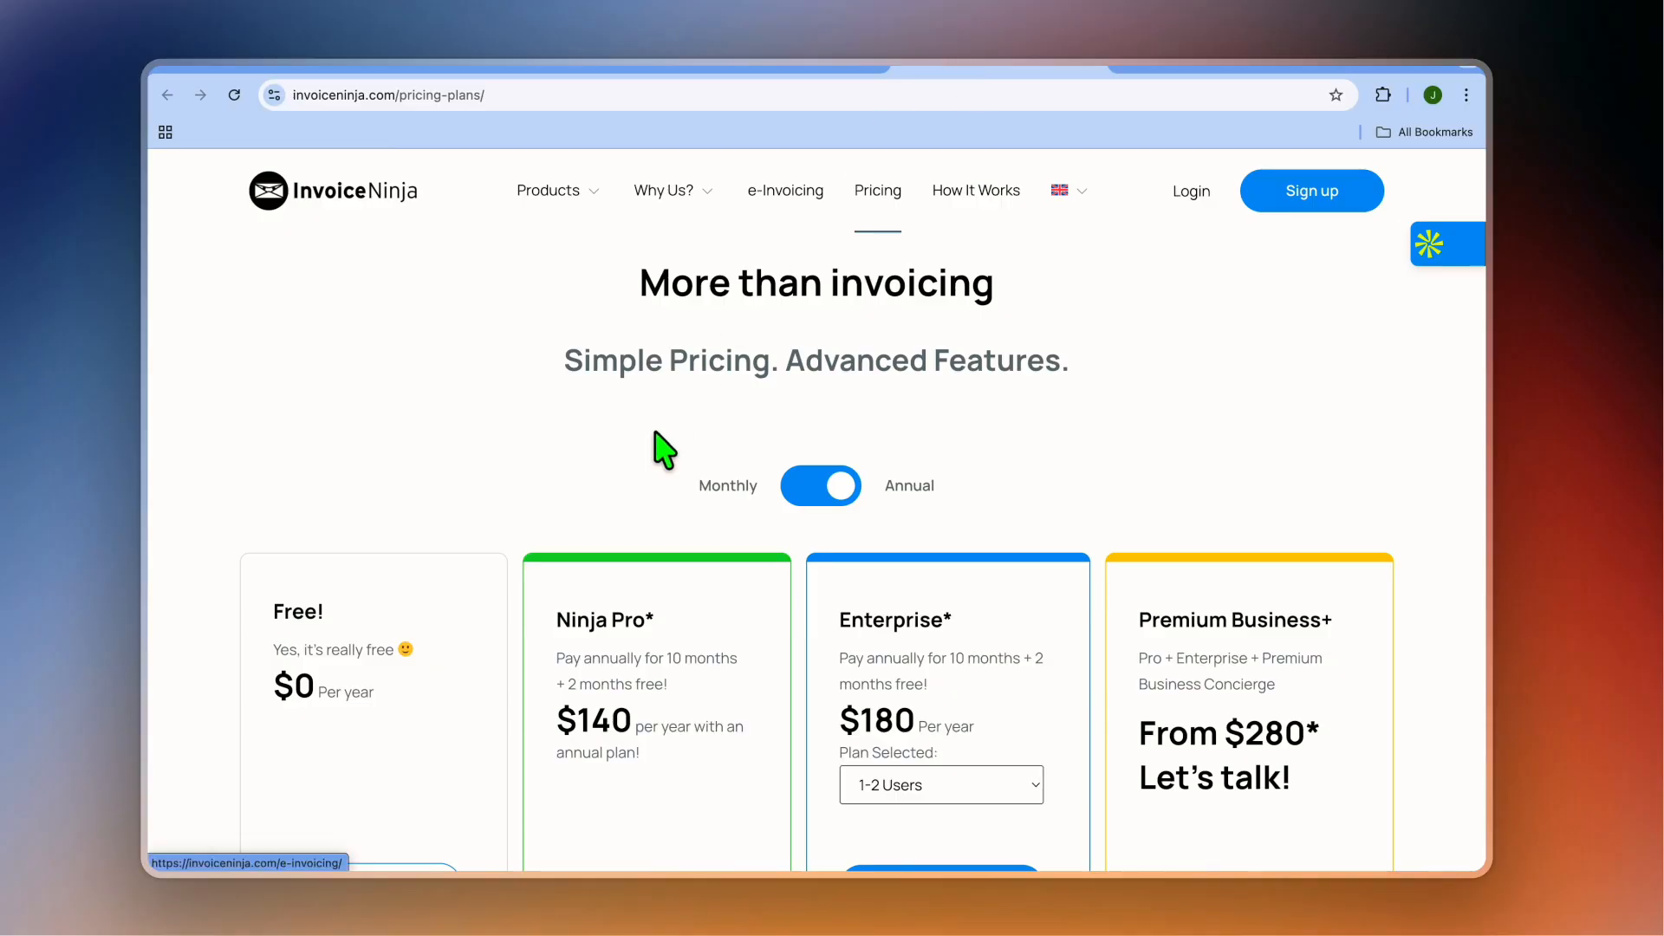
click(823, 491)
Step: Compare the monthly prices and included features of the Free, Ninja Pro, Enterprise and Premium Business+ plans
scroll(614, 533, down, 3)
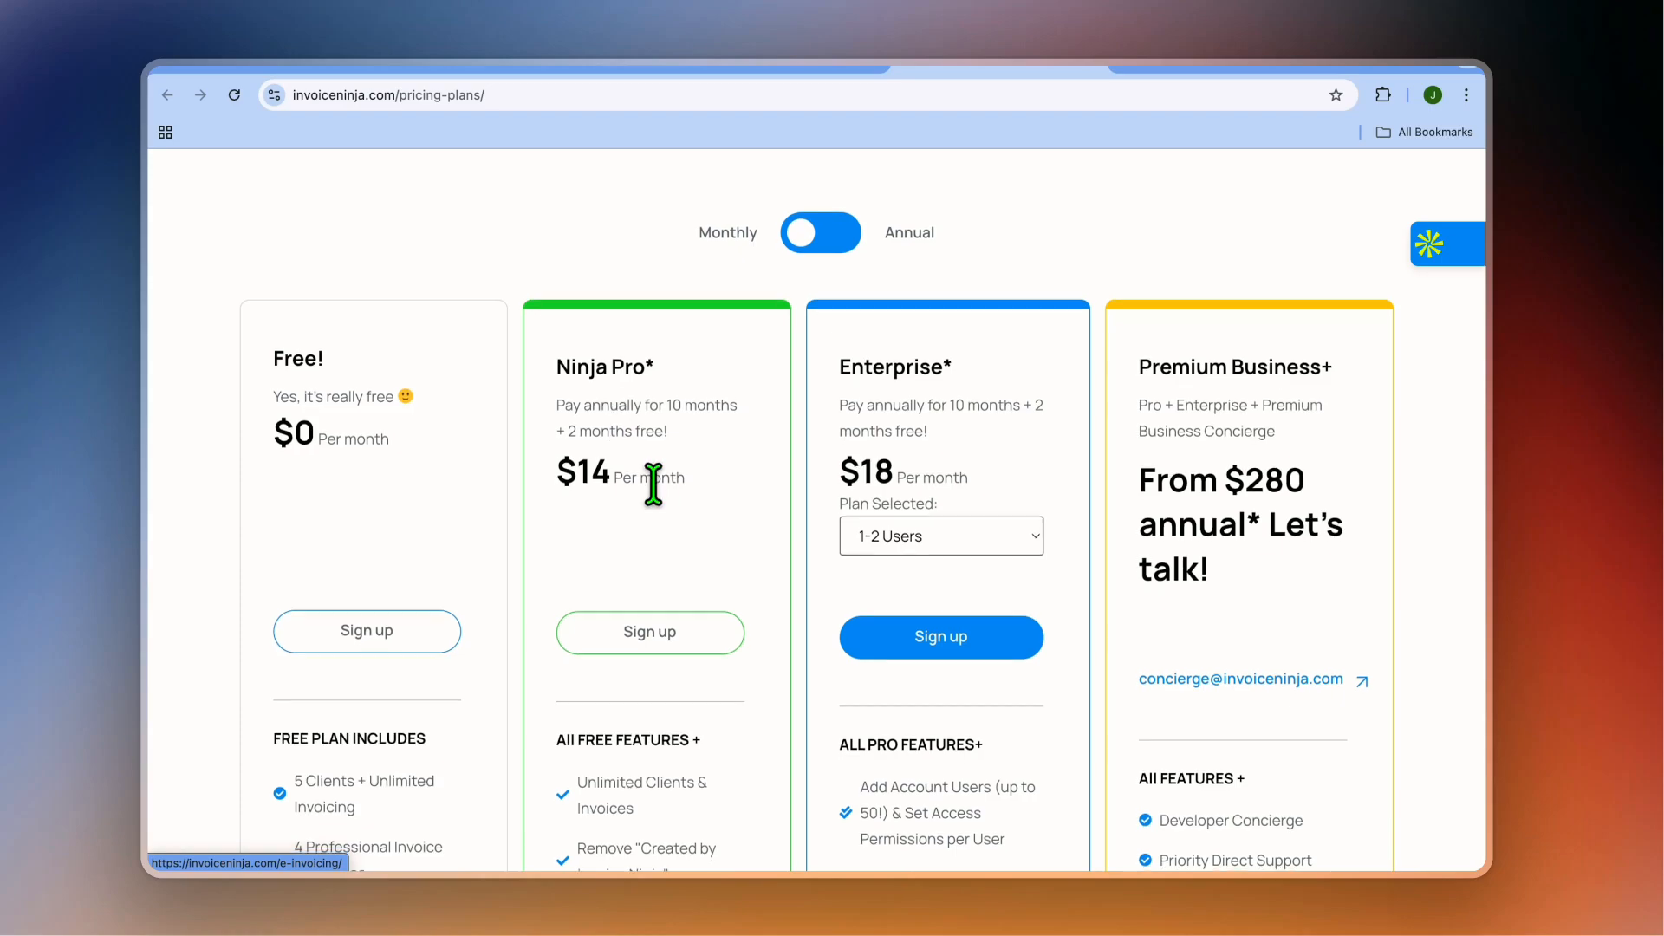
scroll(903, 413, down, 2)
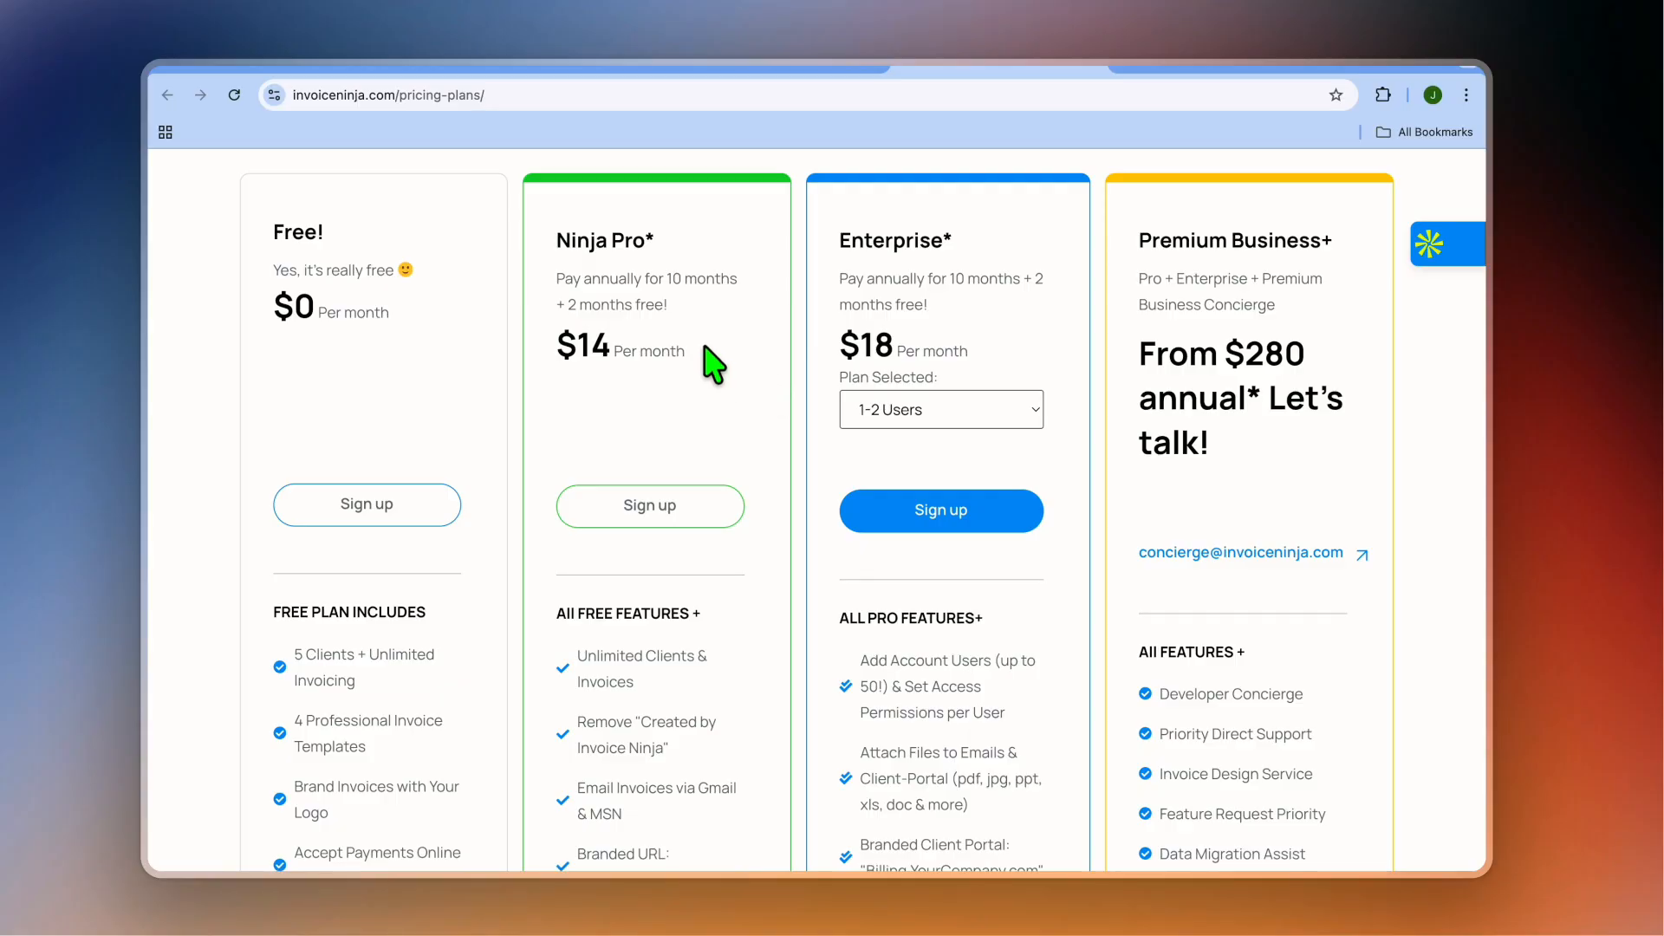
scroll(713, 362, down, 3)
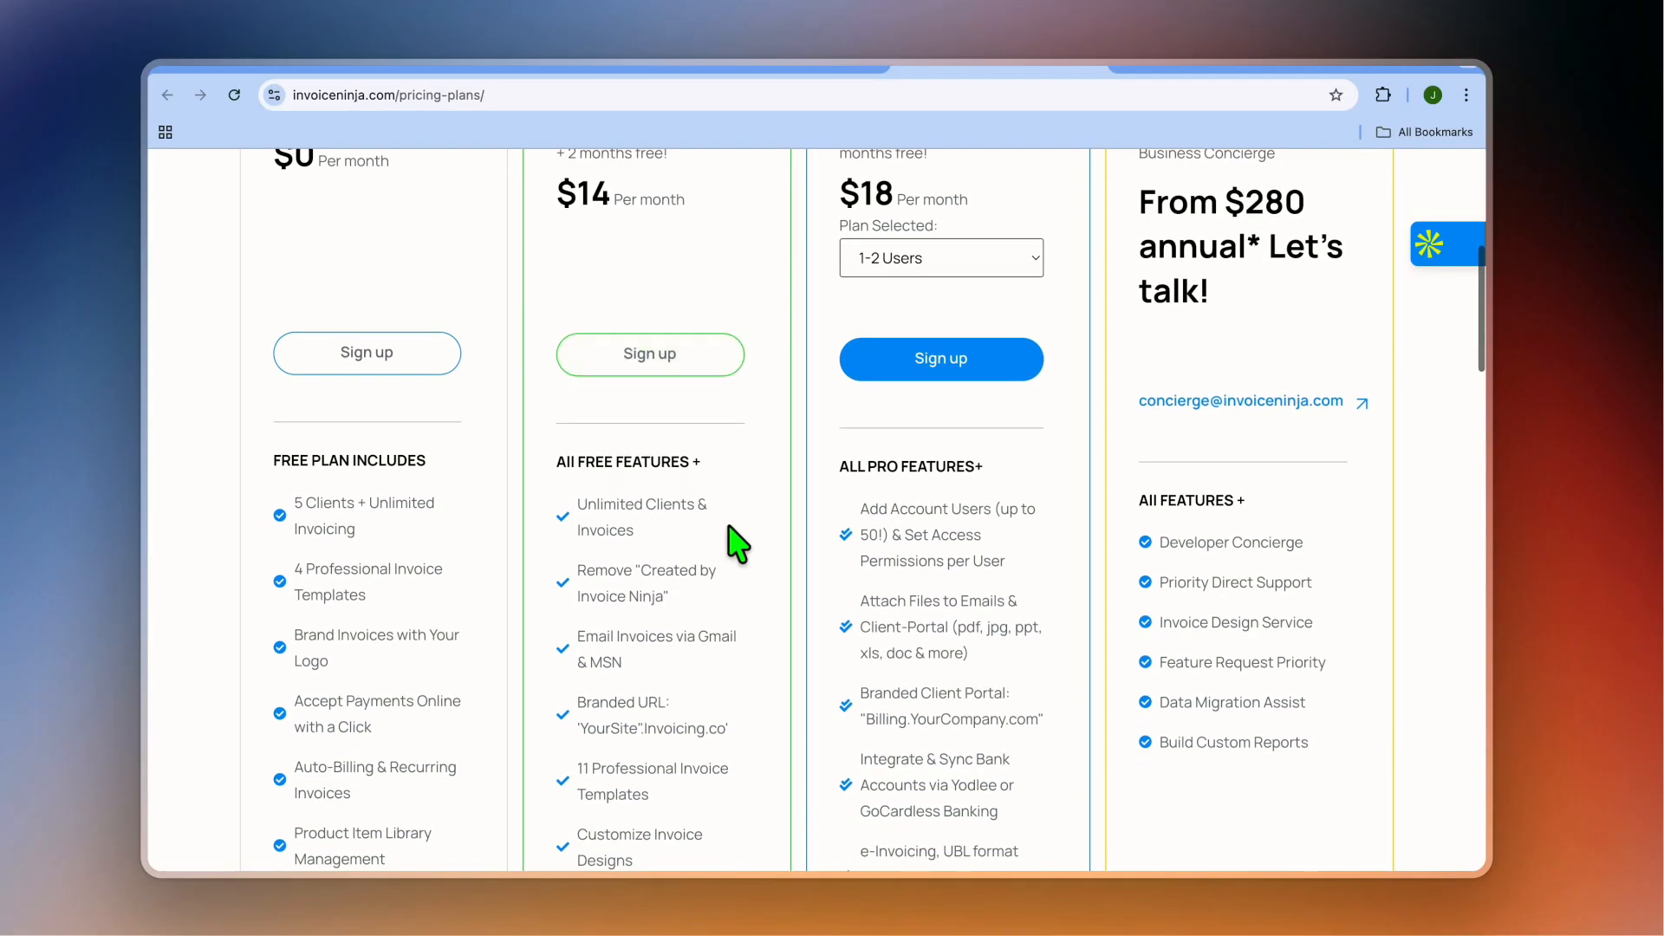
scroll(728, 542, down, 3)
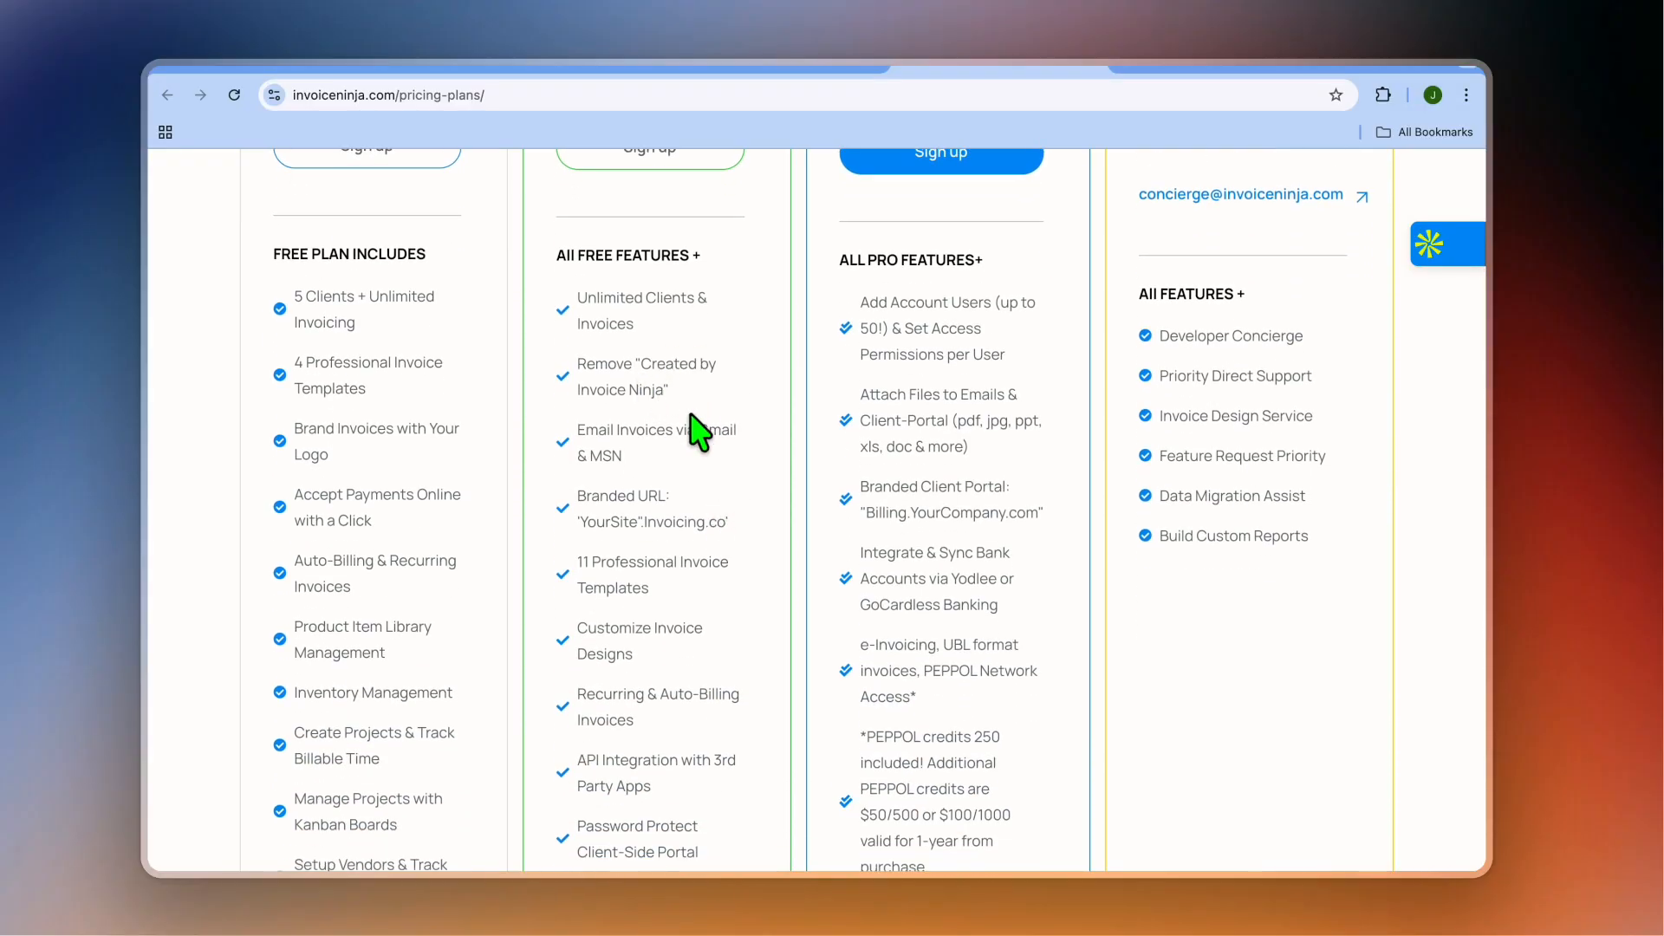
scroll(698, 429, down, 3)
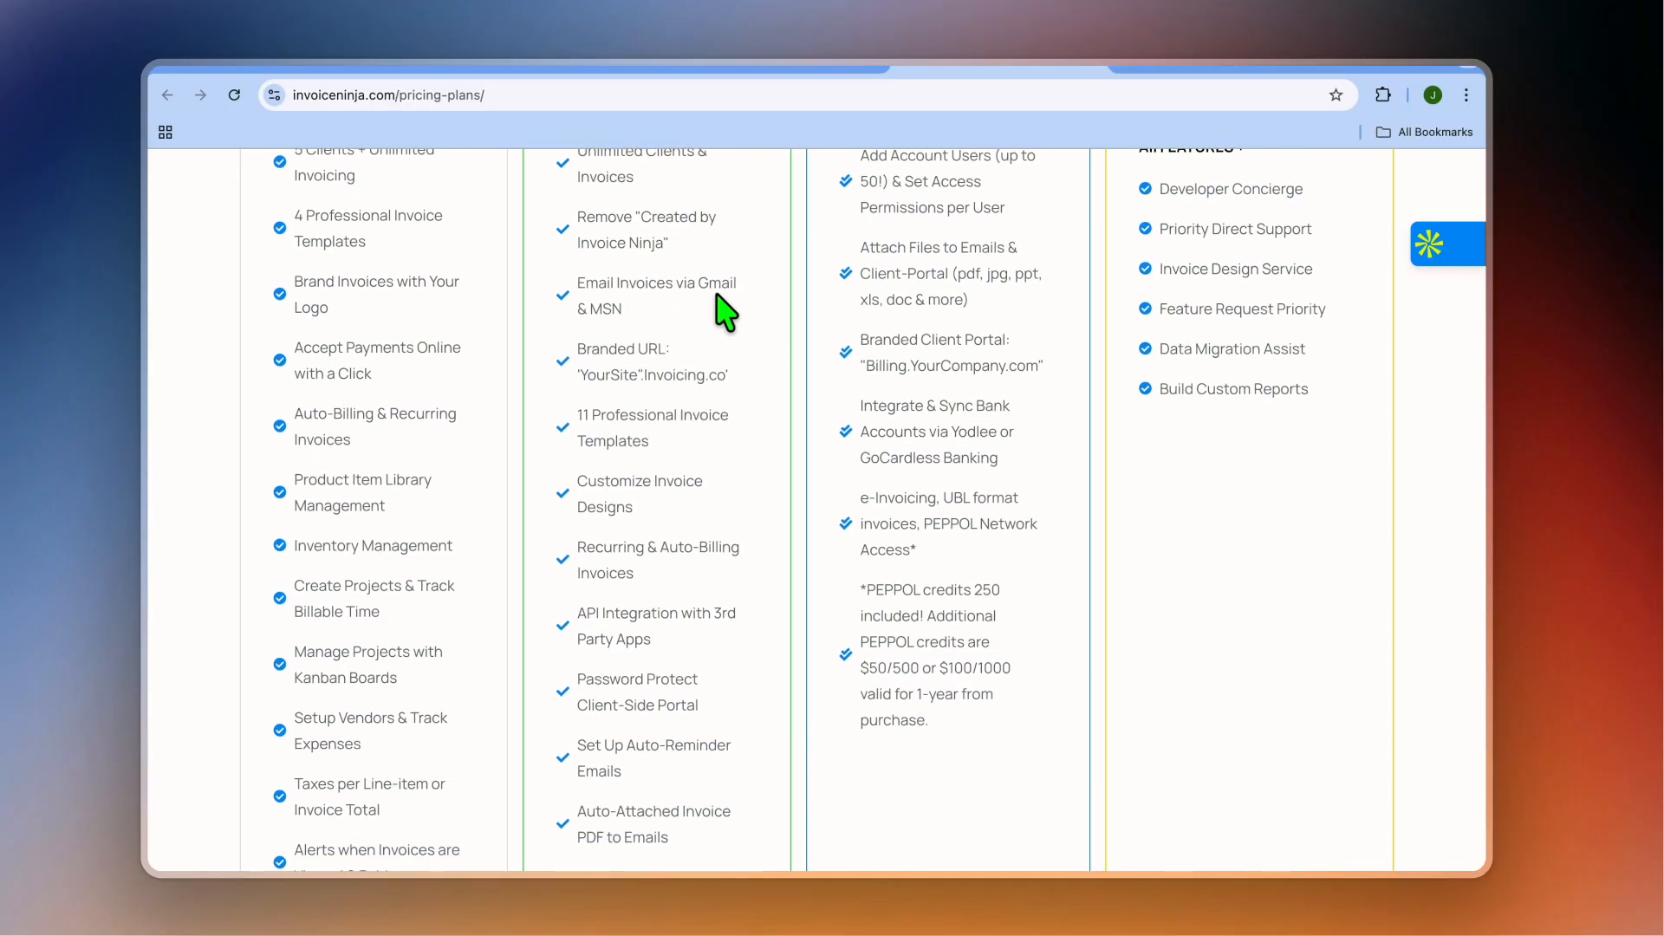
scroll(650, 504, down, 2)
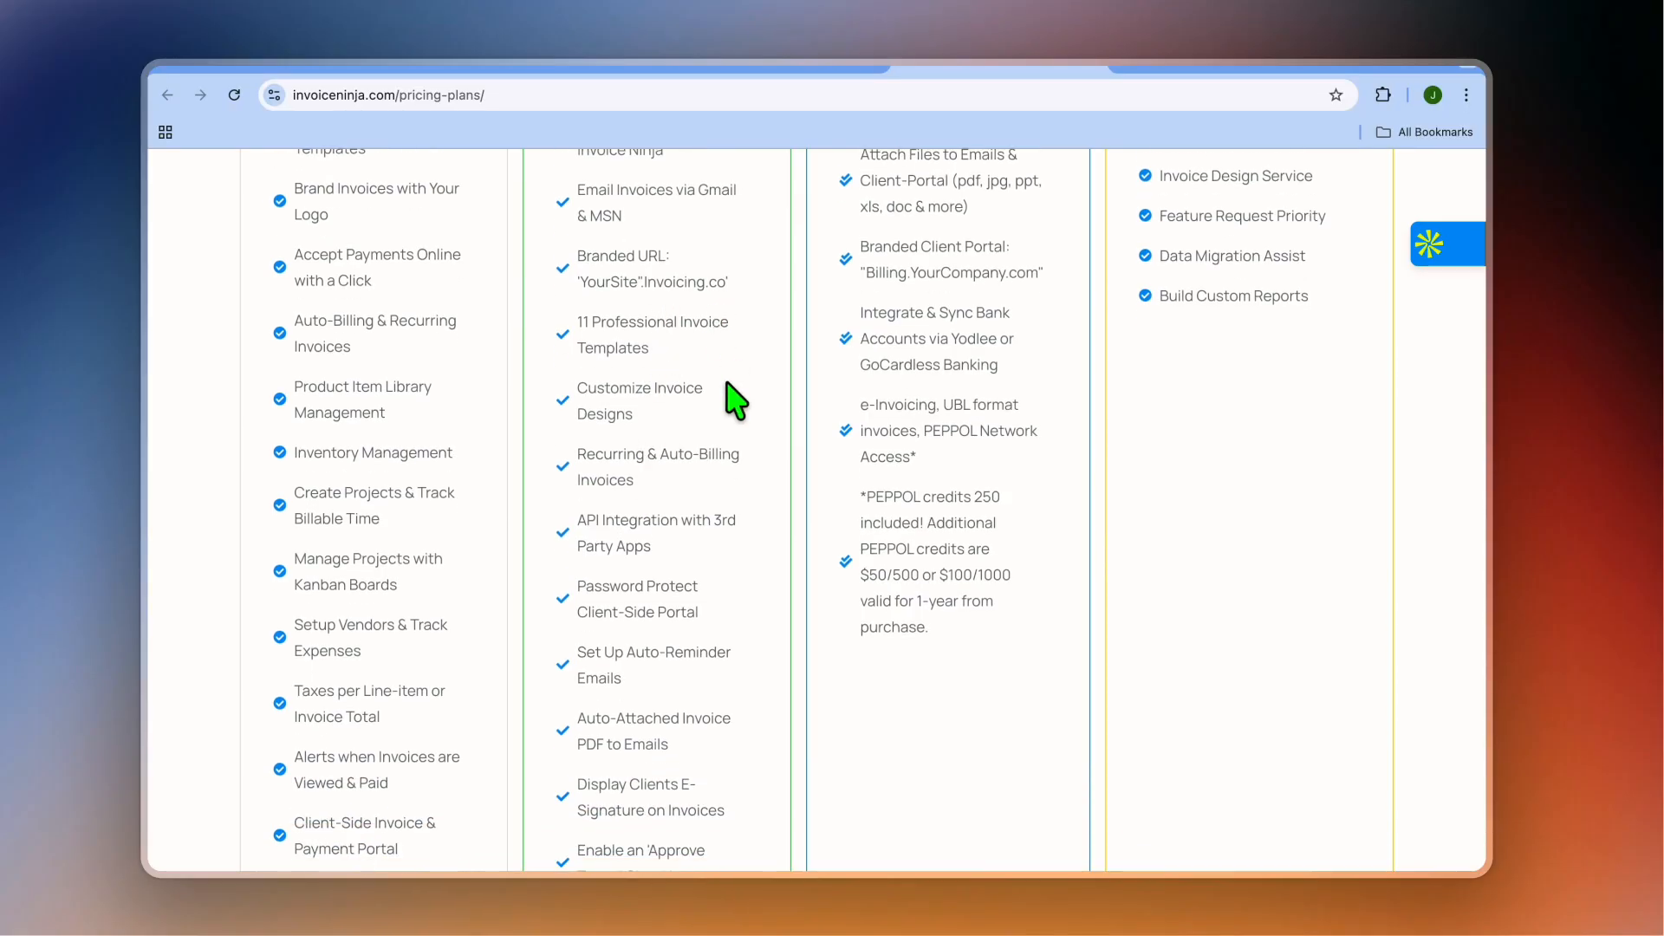
scroll(706, 504, down, 8)
scroll(705, 512, down, 5)
scroll(705, 511, up, 20)
scroll(705, 513, down, 1)
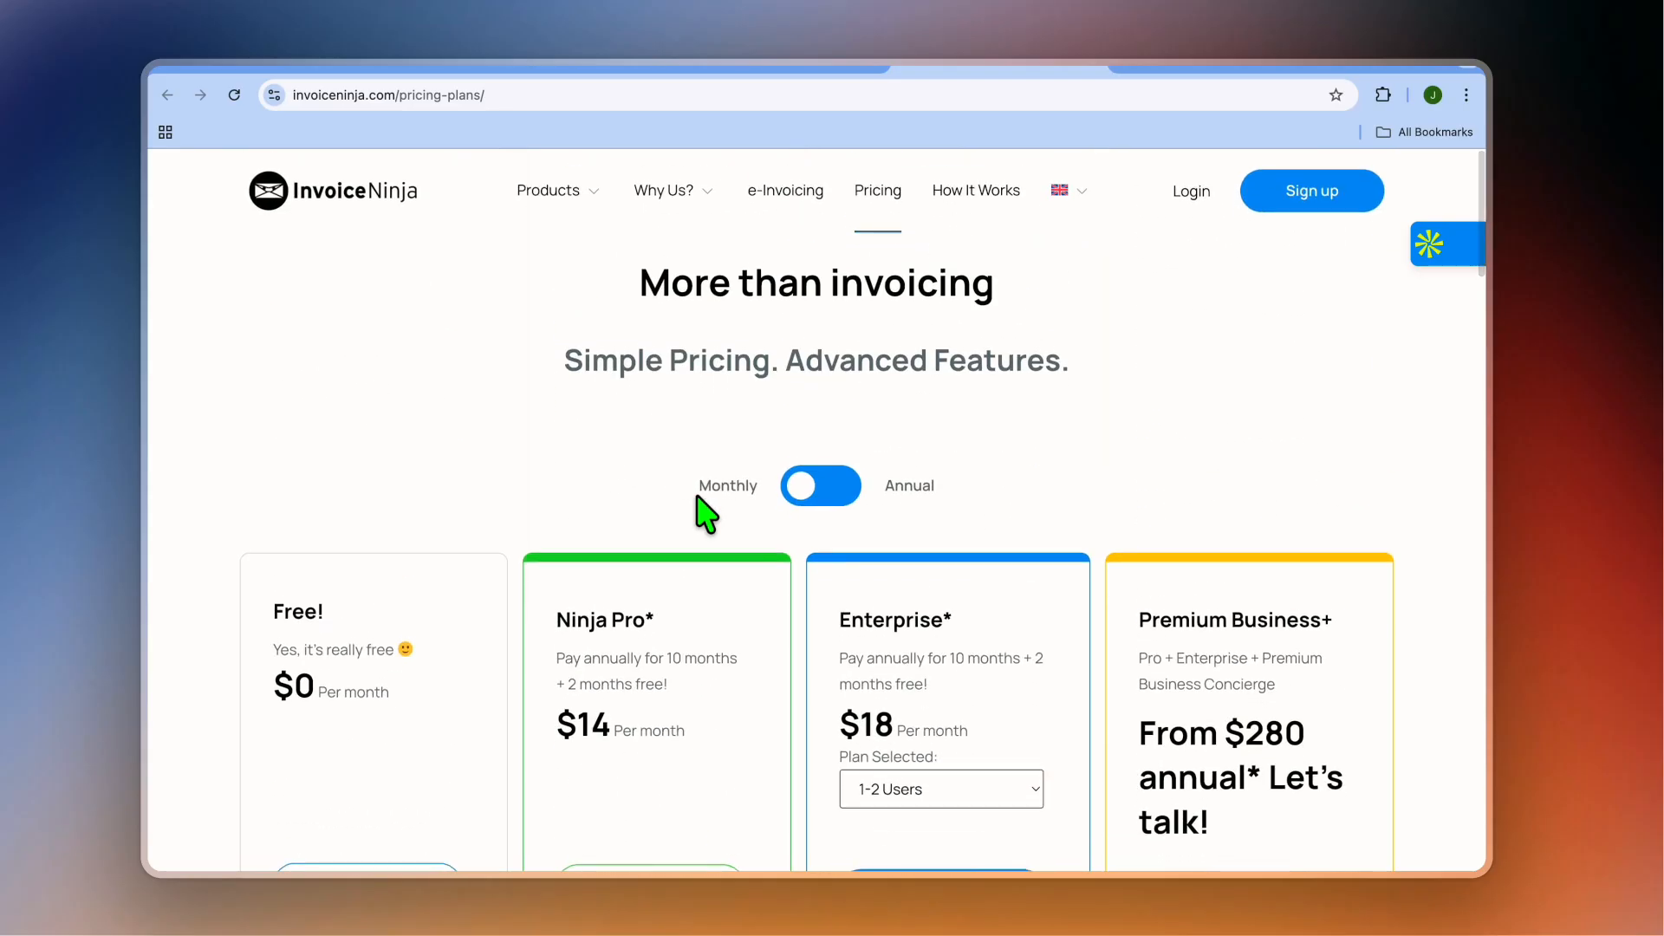
scroll(706, 513, down, 4)
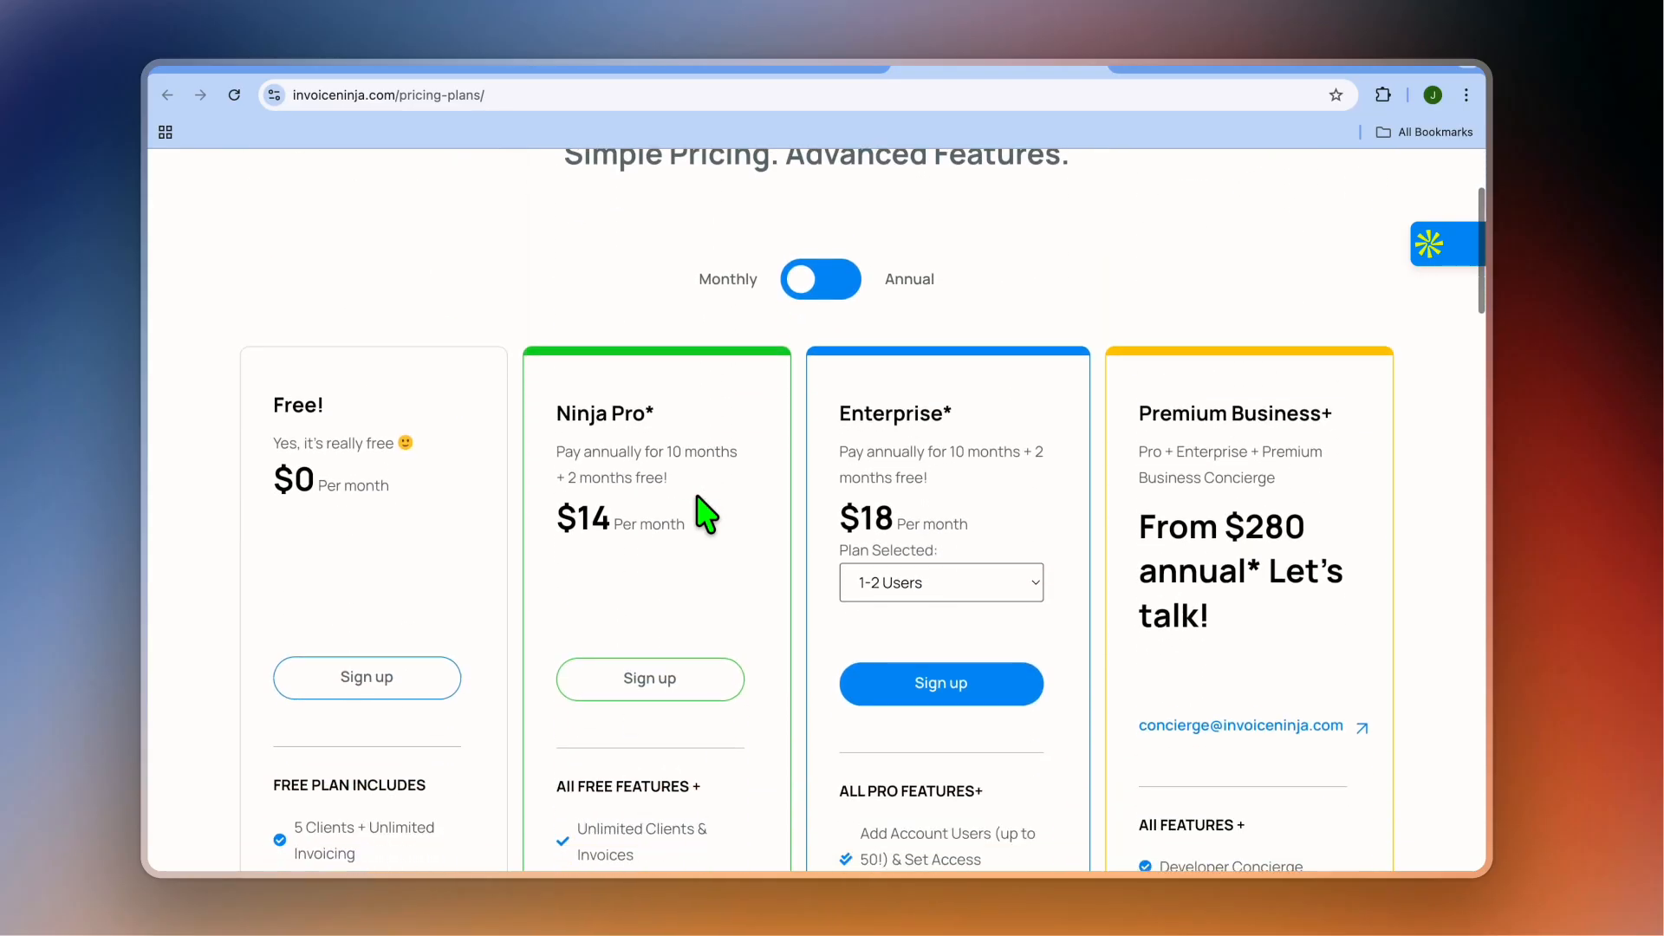